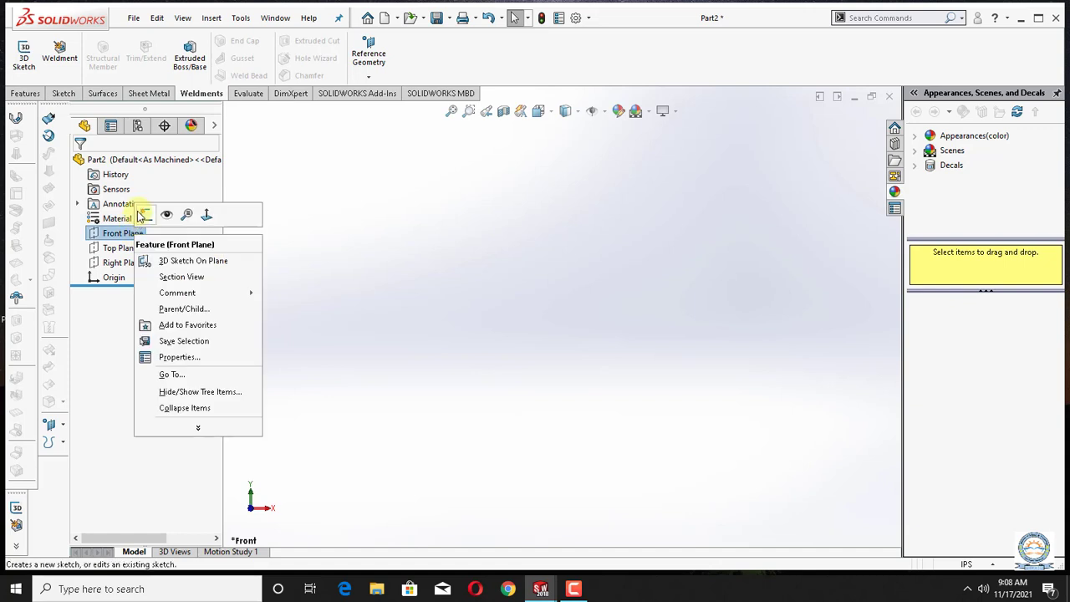
Start a sketch on the Front Plane and draw a tall vertical line and a shorter one about 1.5 in long, level with the origin.
click(144, 217)
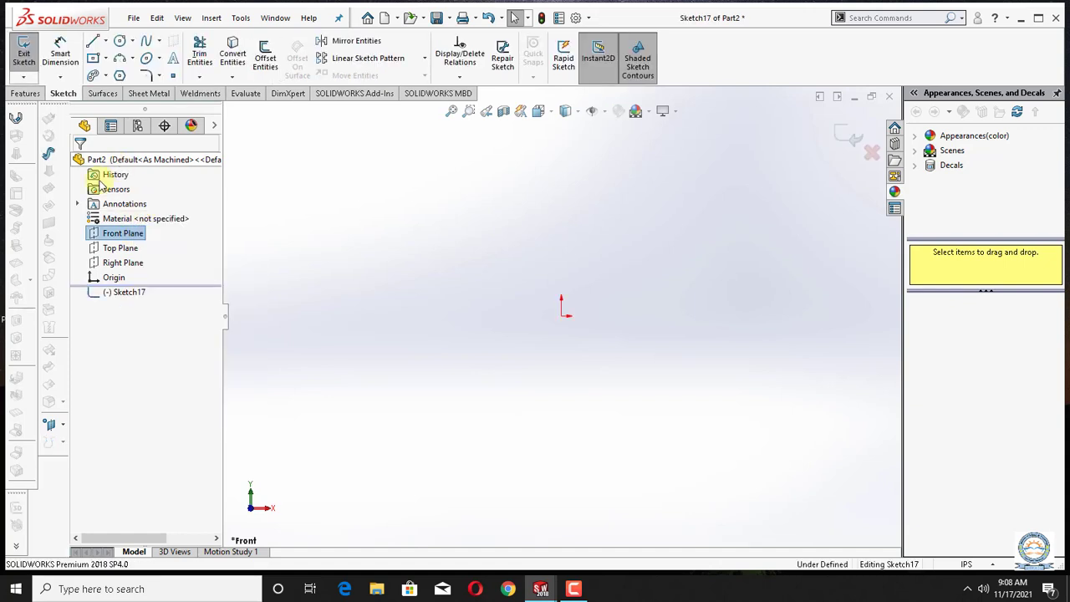
click(93, 42)
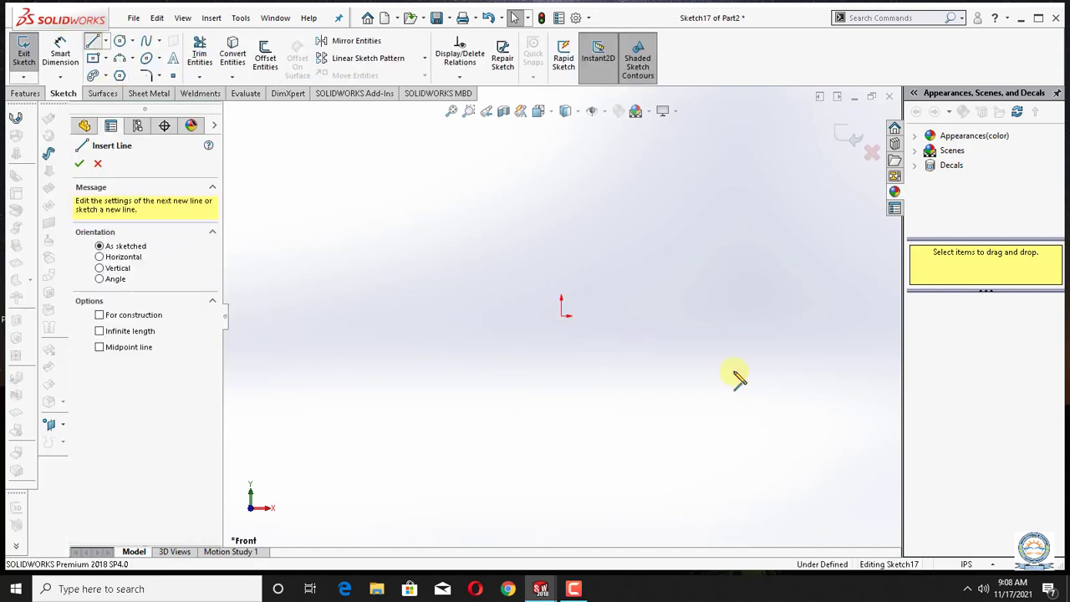
click(635, 316)
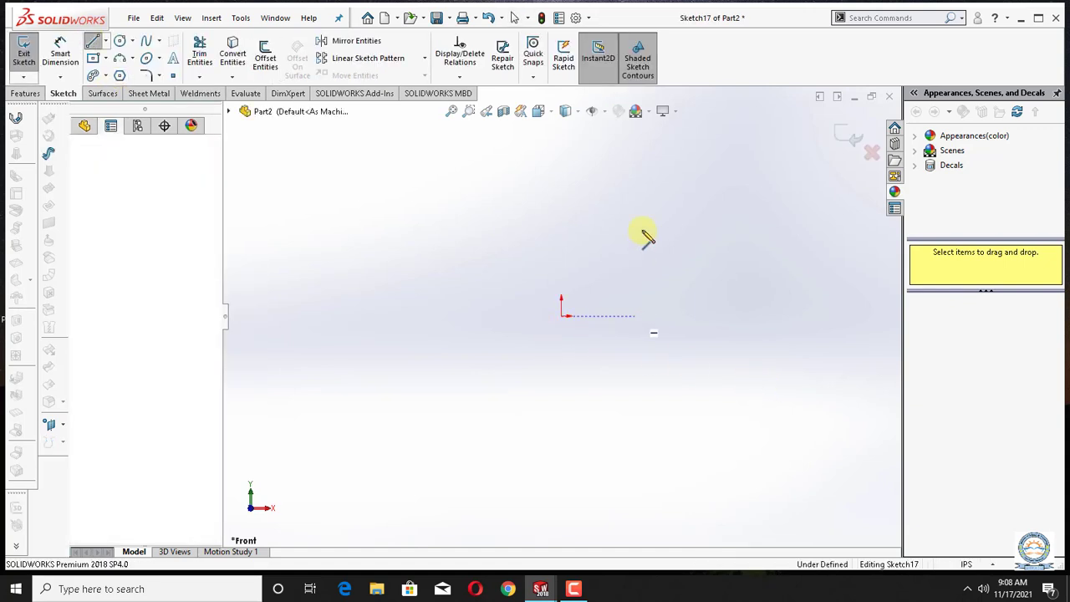
double_click(636, 178)
click(814, 316)
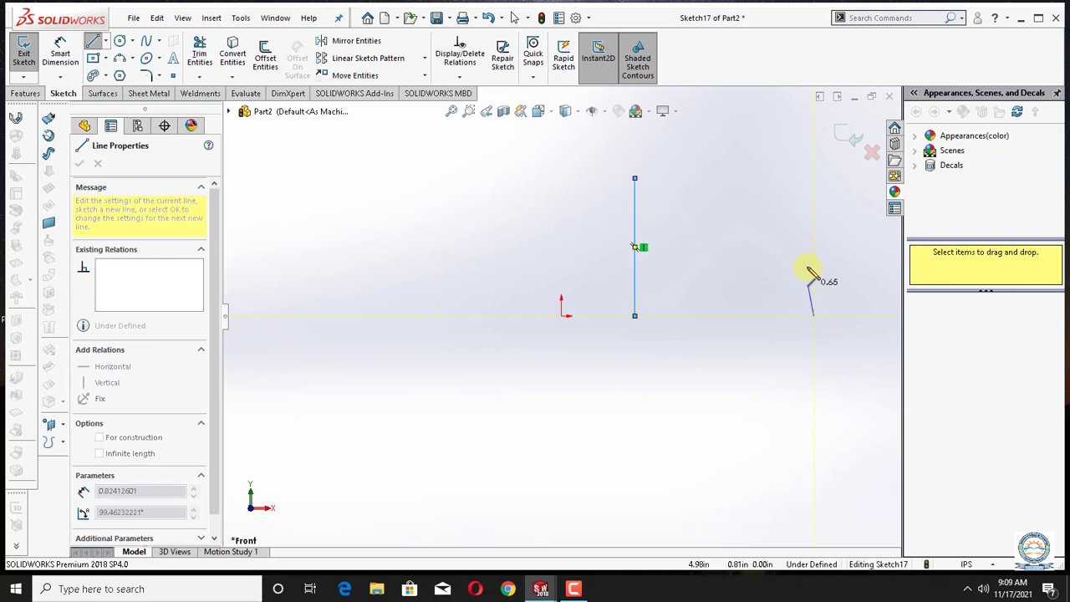
double_click(814, 244)
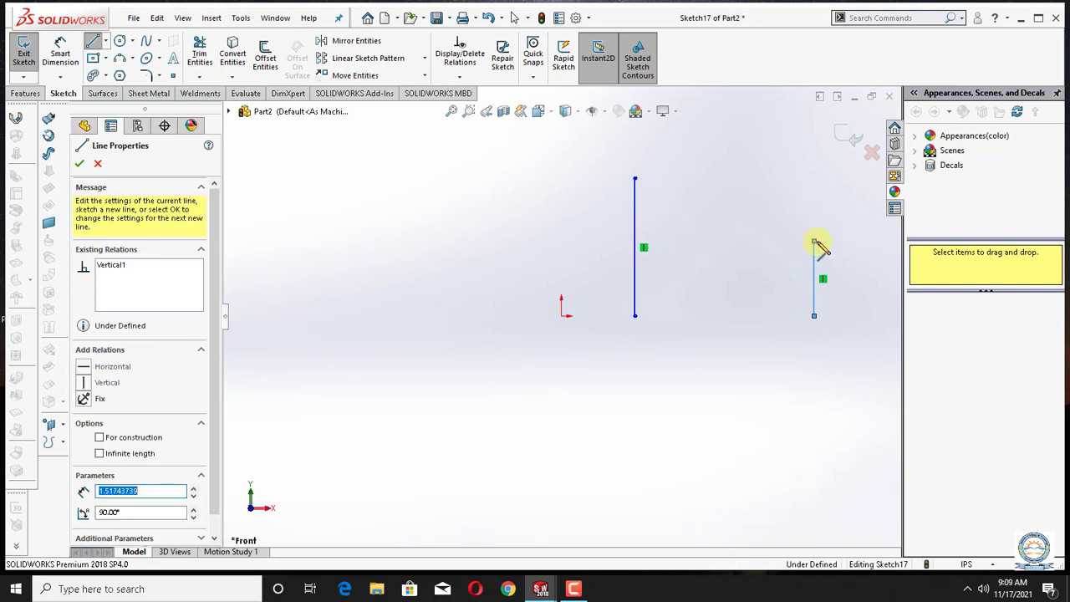
right_click(701, 376)
click(746, 383)
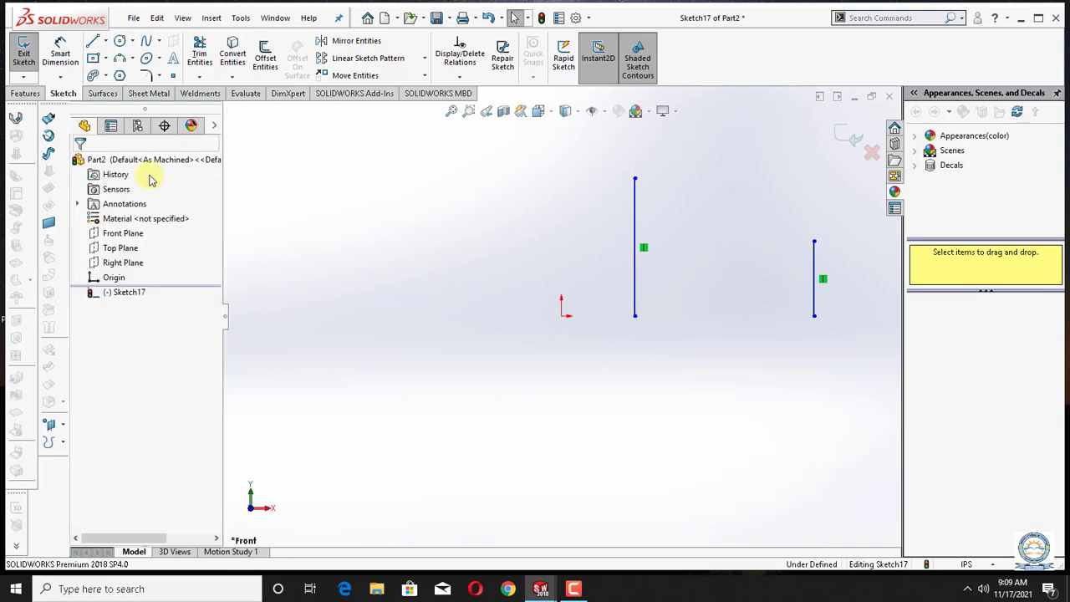
Dimension the shorter vertical line's length as 96 in.
click(61, 53)
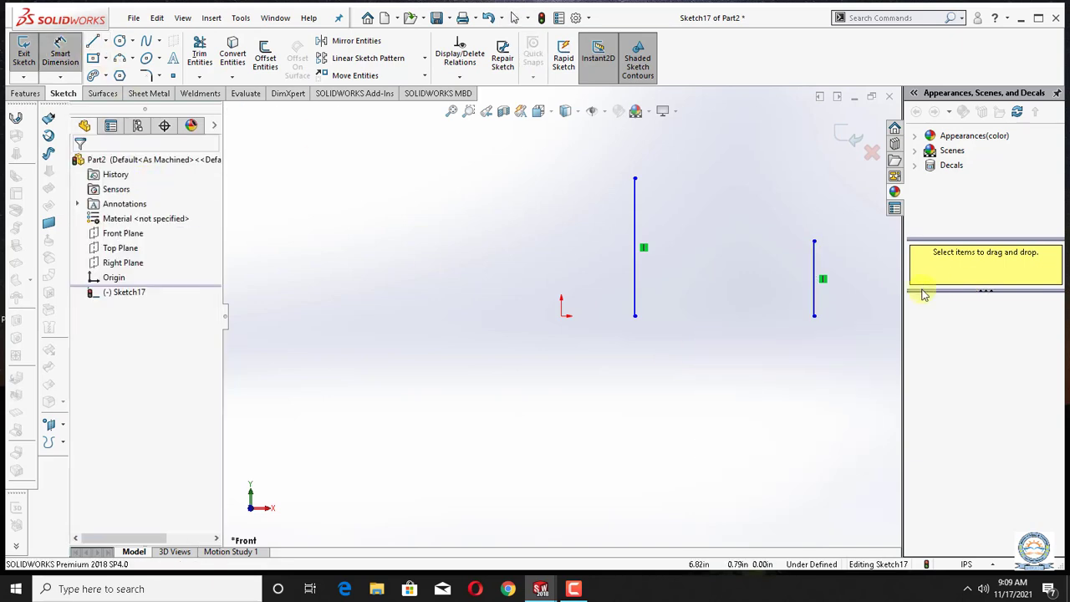
click(814, 284)
click(880, 328)
text(96)
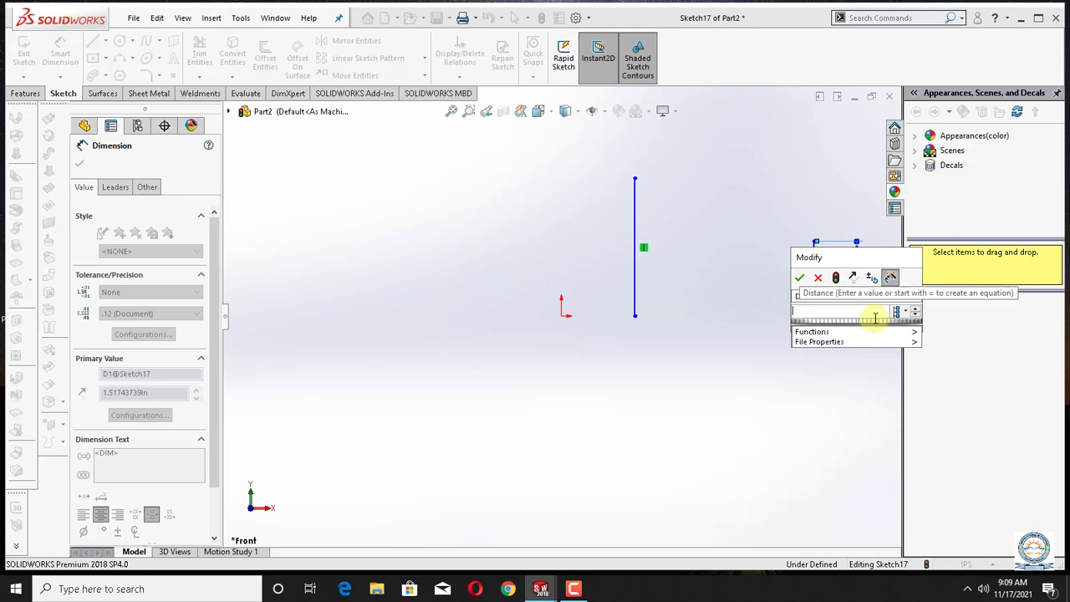
key(Return)
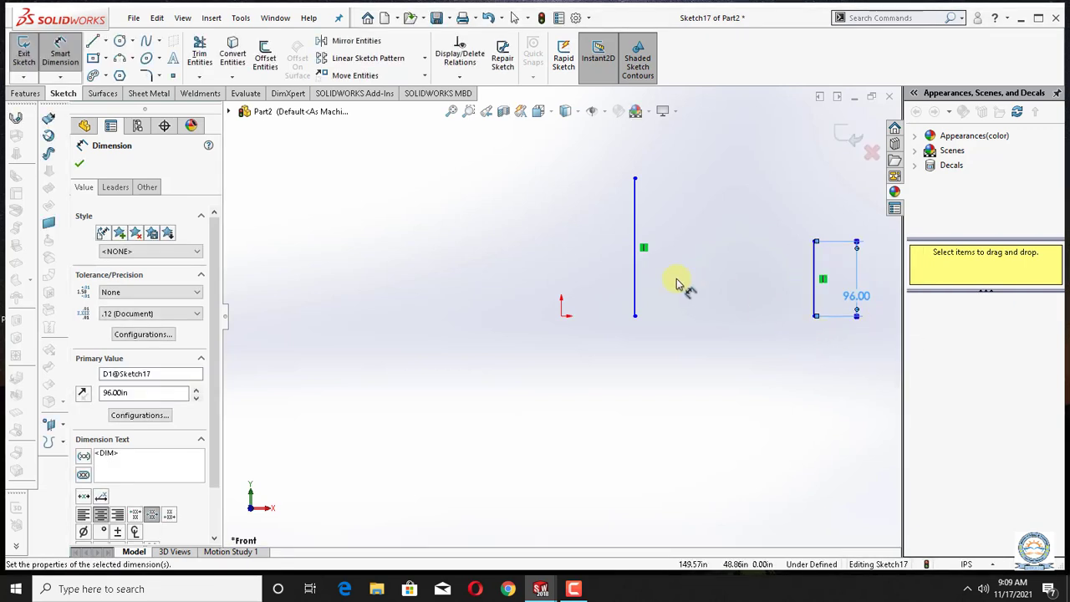
Dimension the taller vertical line's length as 180 in.
click(633, 299)
click(688, 296)
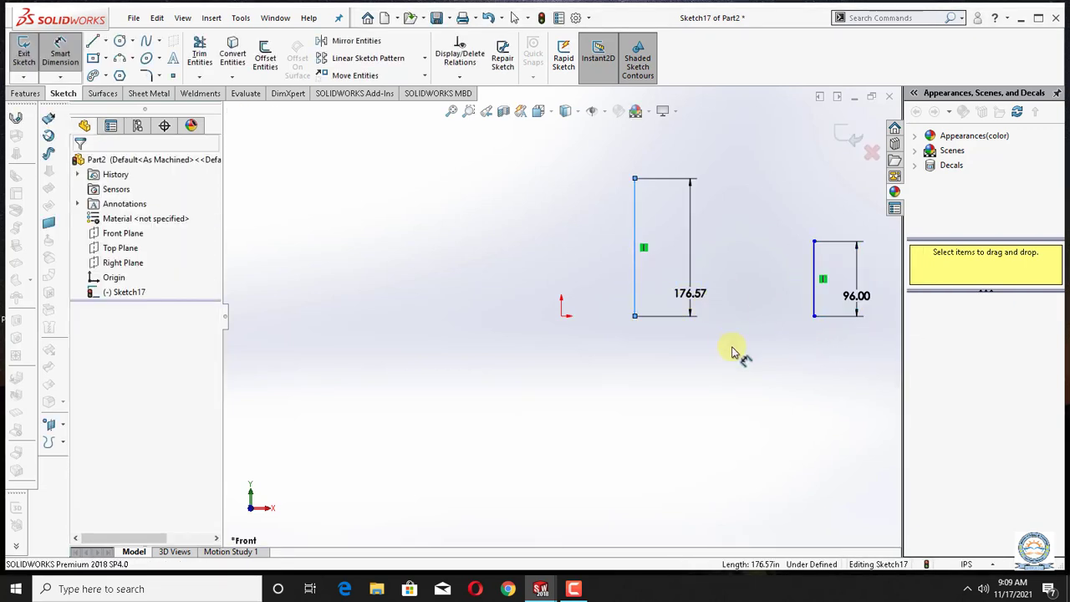
text(18)
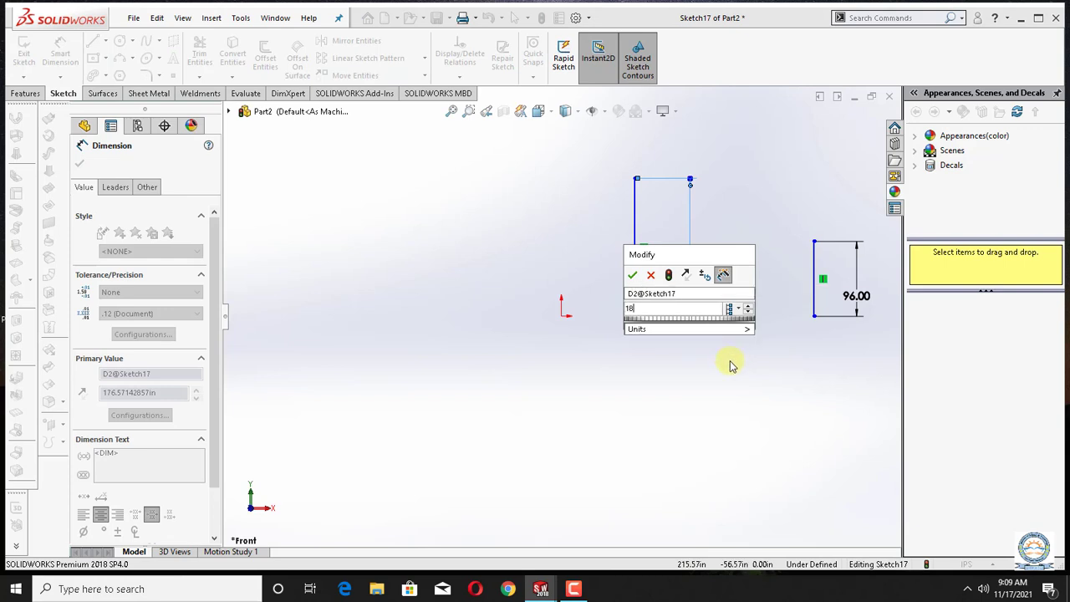
text(0)
key(Return)
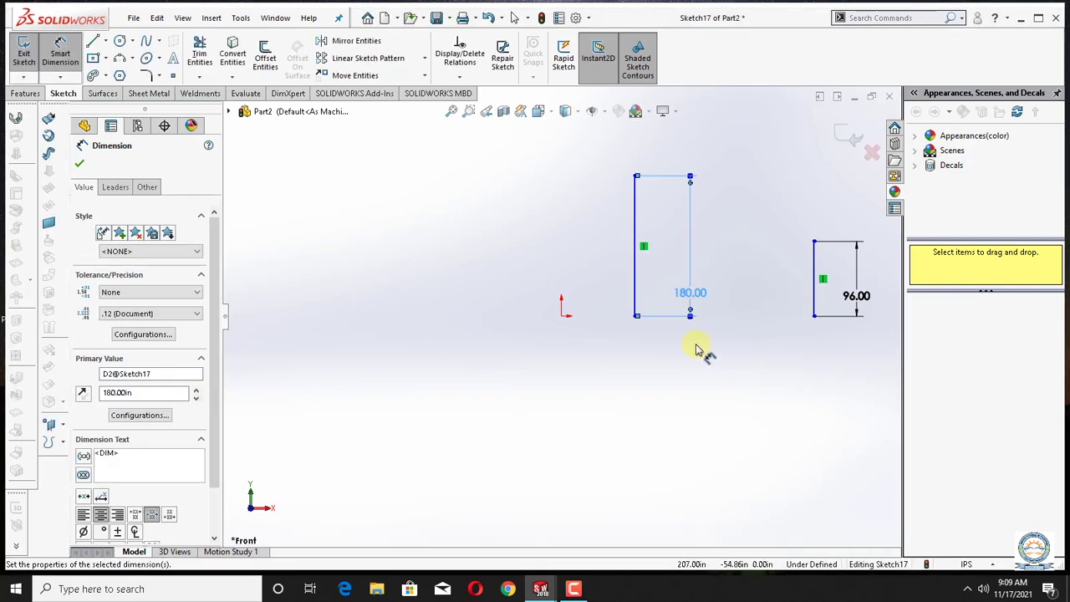
Dimension the horizontal distance between the lower endpoints of the two vertical lines as 150 in.
click(637, 317)
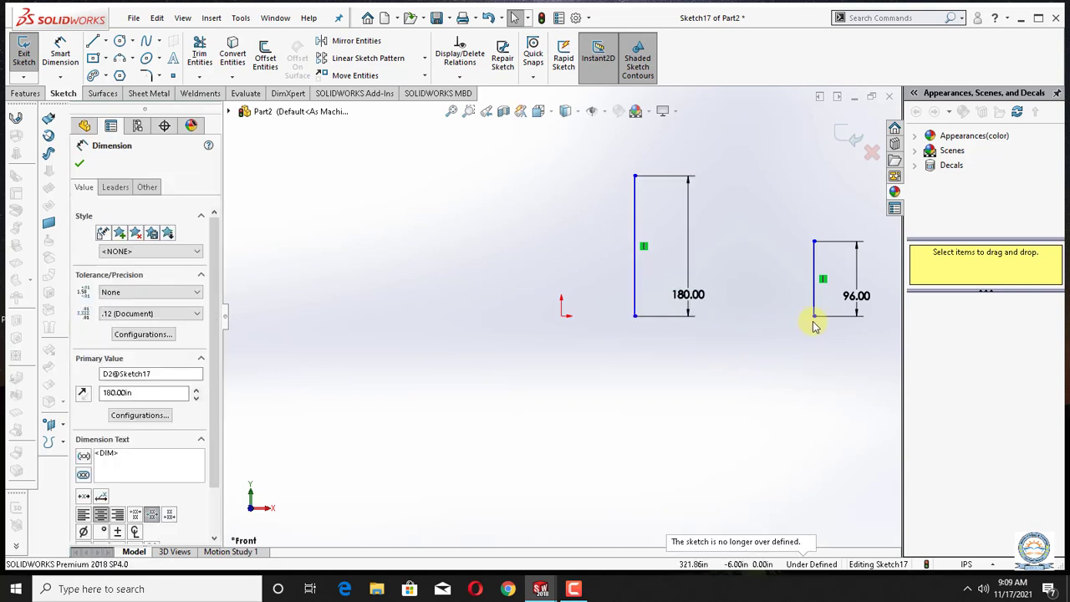
click(80, 166)
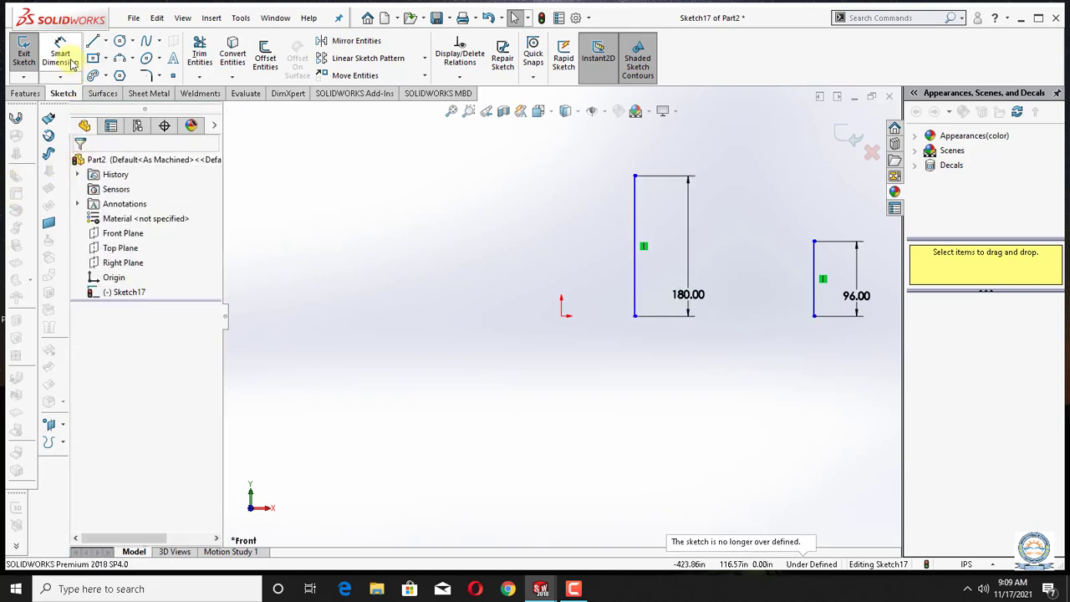
click(636, 320)
click(816, 321)
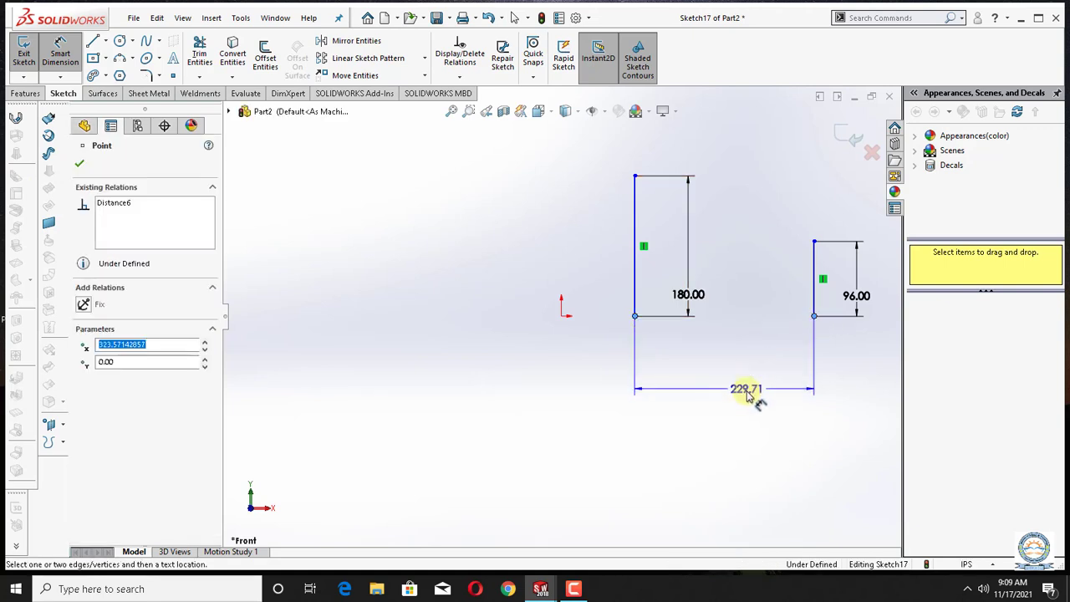
click(751, 395)
text(=)
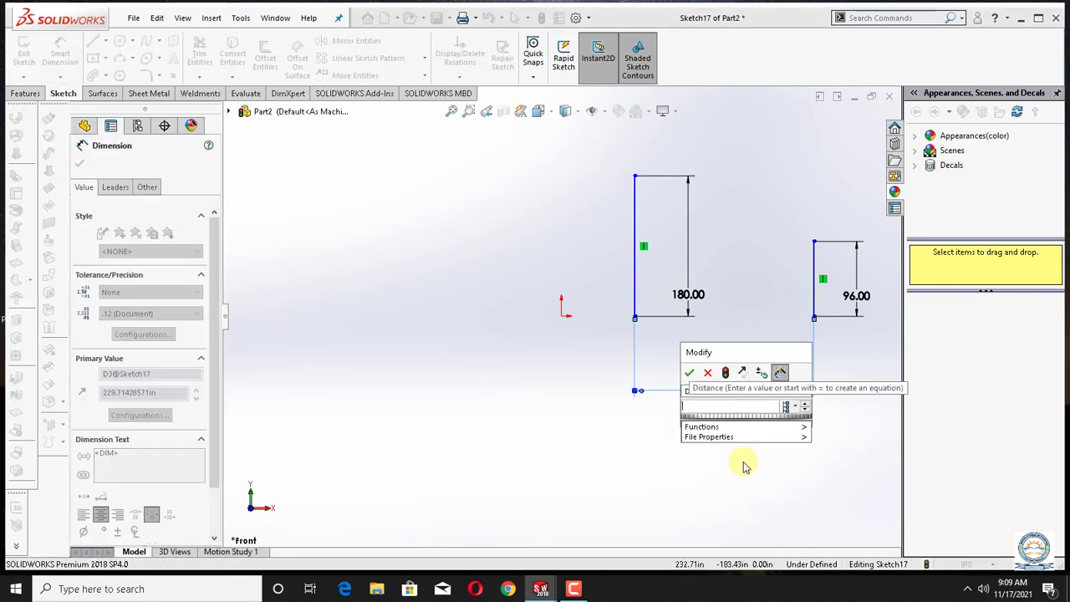
text(150)
key(Return)
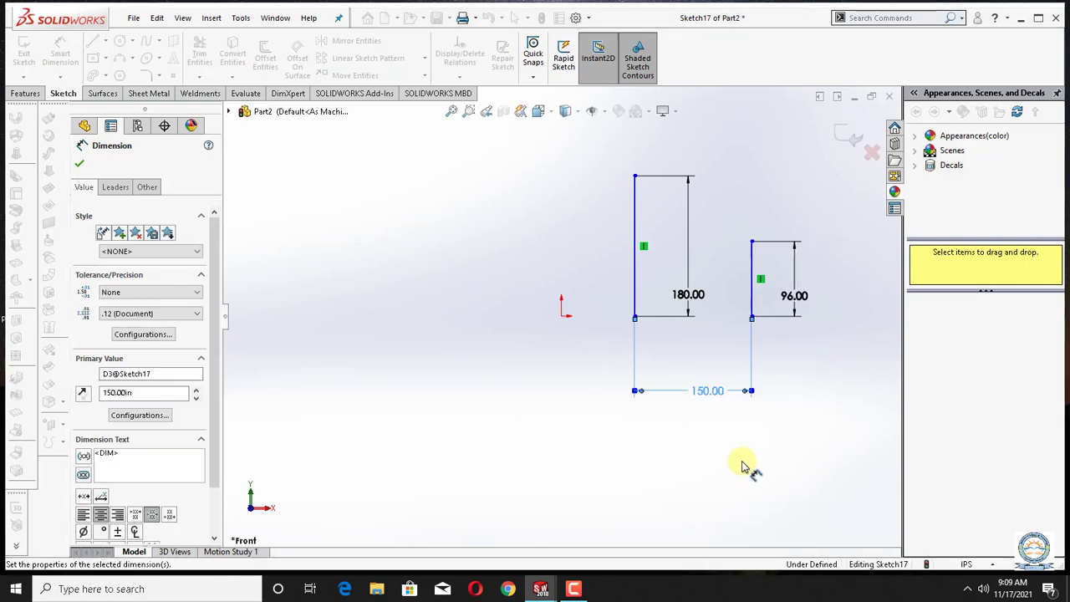
Dimension the horizontal distance from the origin to the taller line's lower endpoint as 96 in.
click(634, 317)
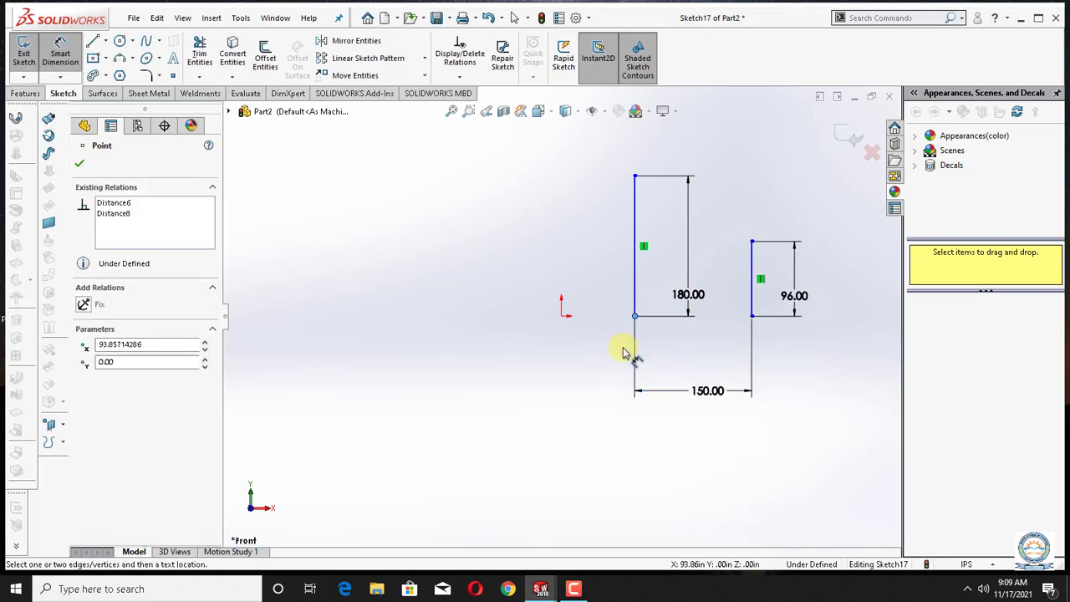
click(562, 316)
click(609, 383)
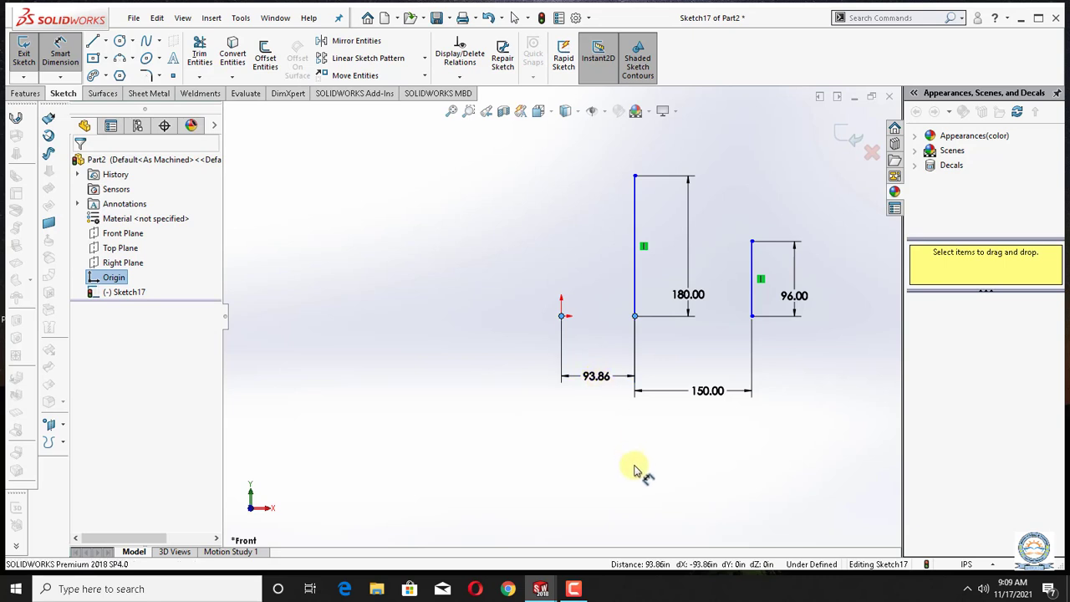
key(BackSpace)
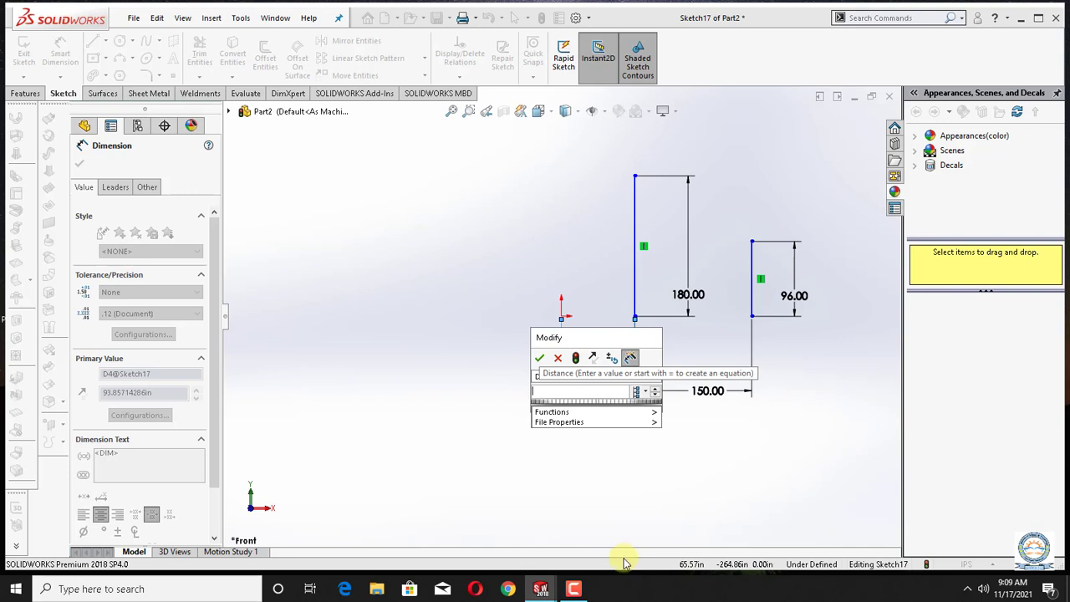
text(96)
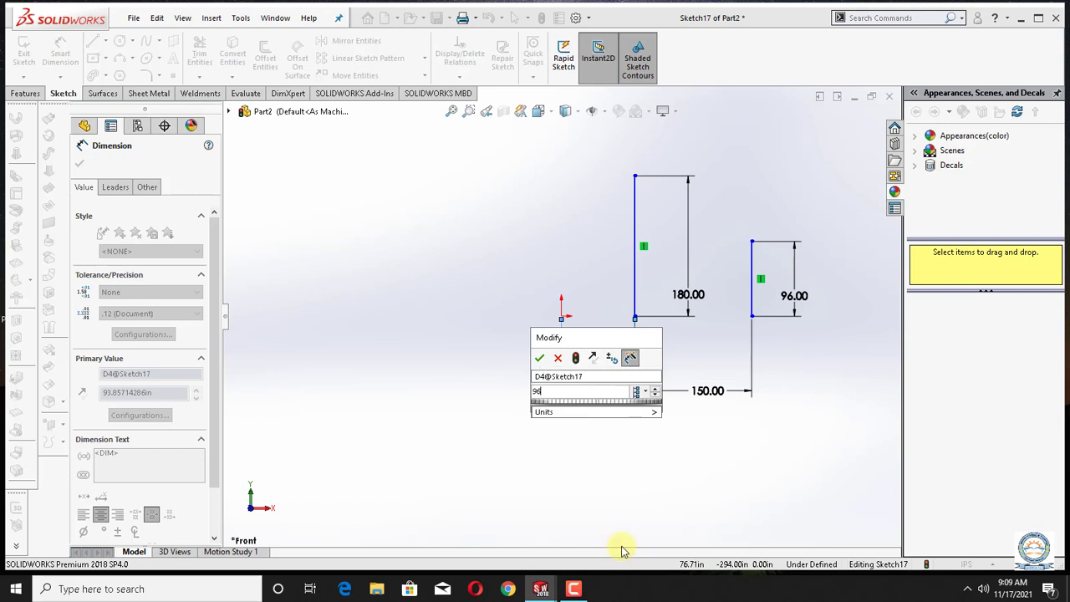
key(Return)
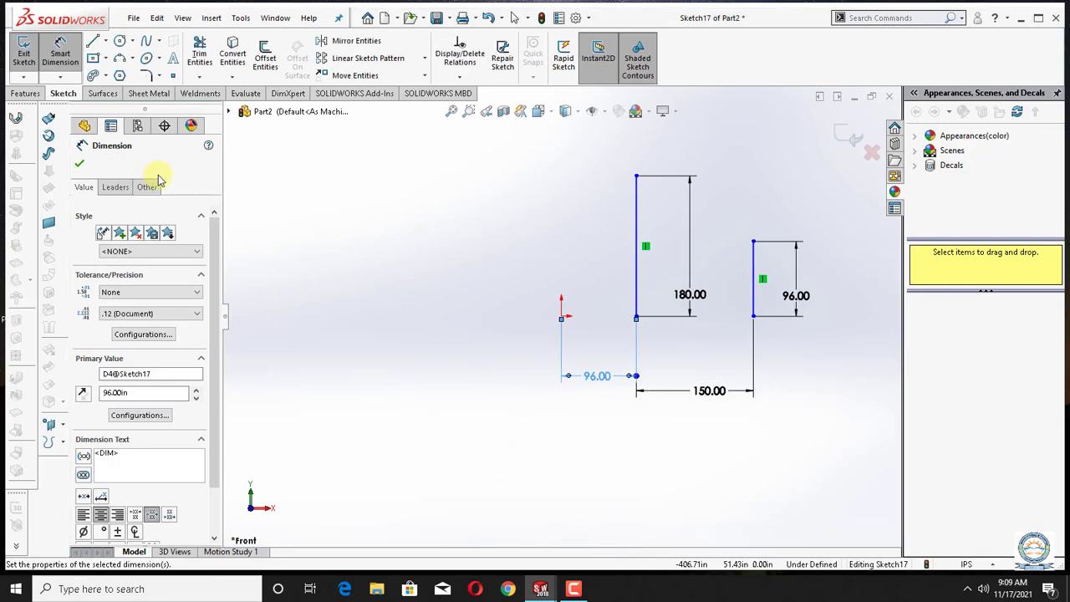
click(80, 164)
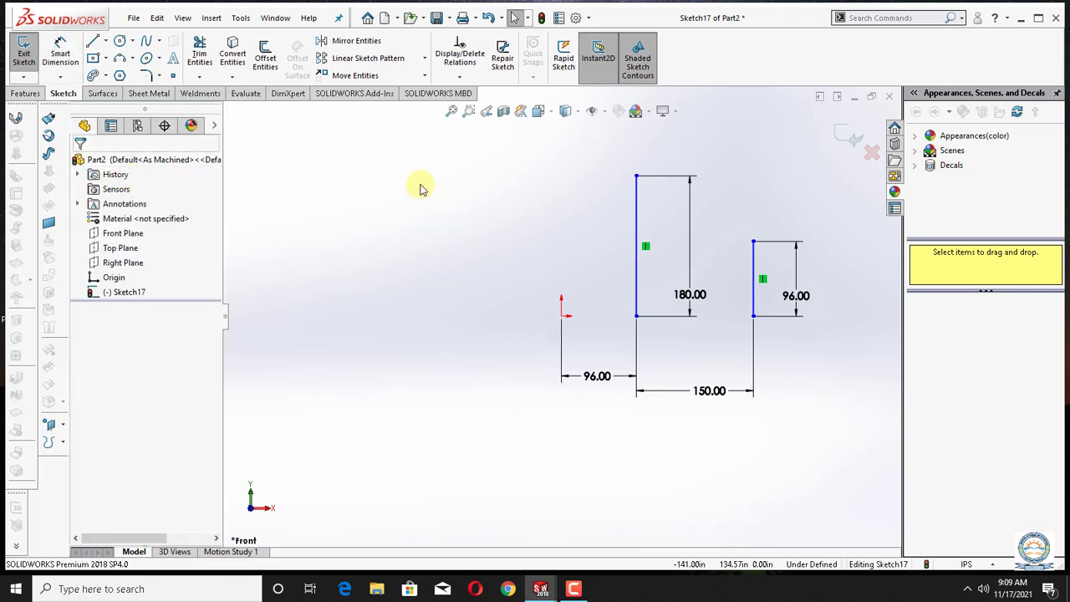
Connect the upper endpoints of the two vertical lines with a sloping line.
click(95, 42)
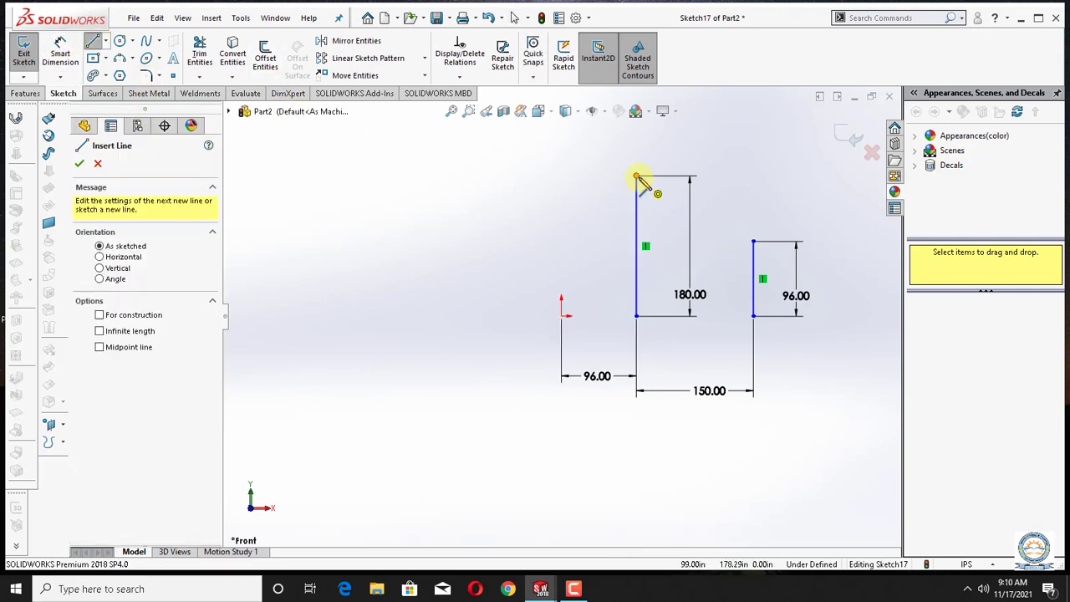
drag(637, 178, 753, 242)
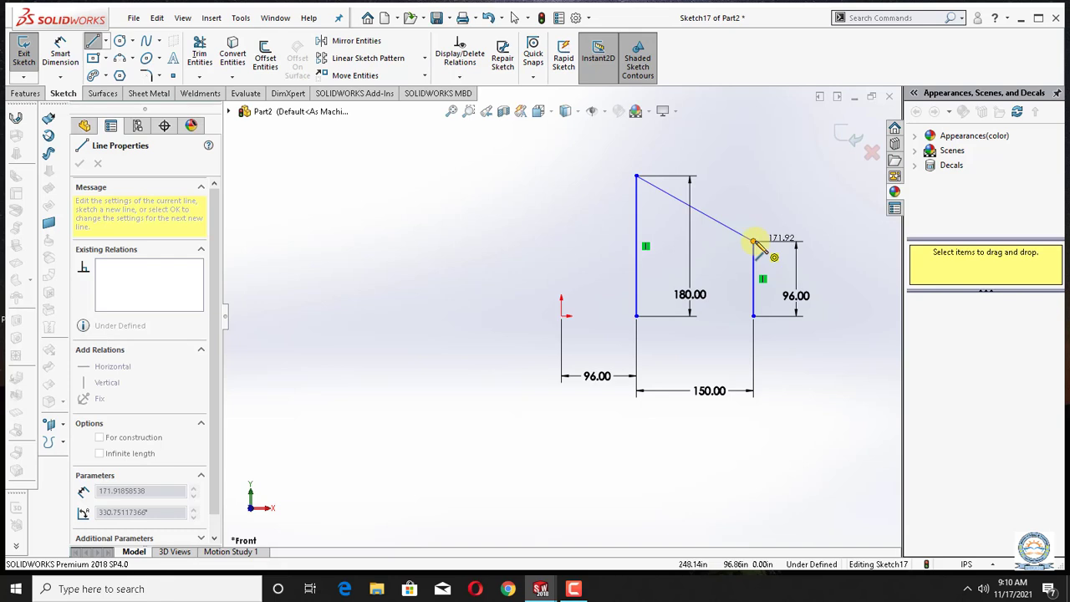
right_click(759, 176)
click(774, 179)
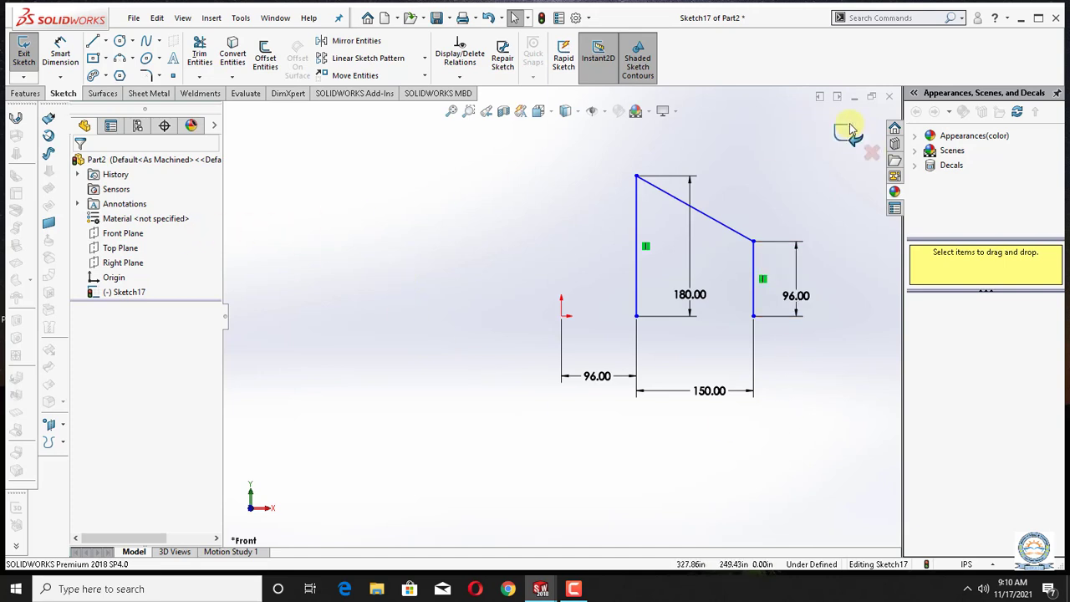
Draw a vertical centerline through the origin, from above the taller line's upper end to below the horizontal dimensions.
click(105, 41)
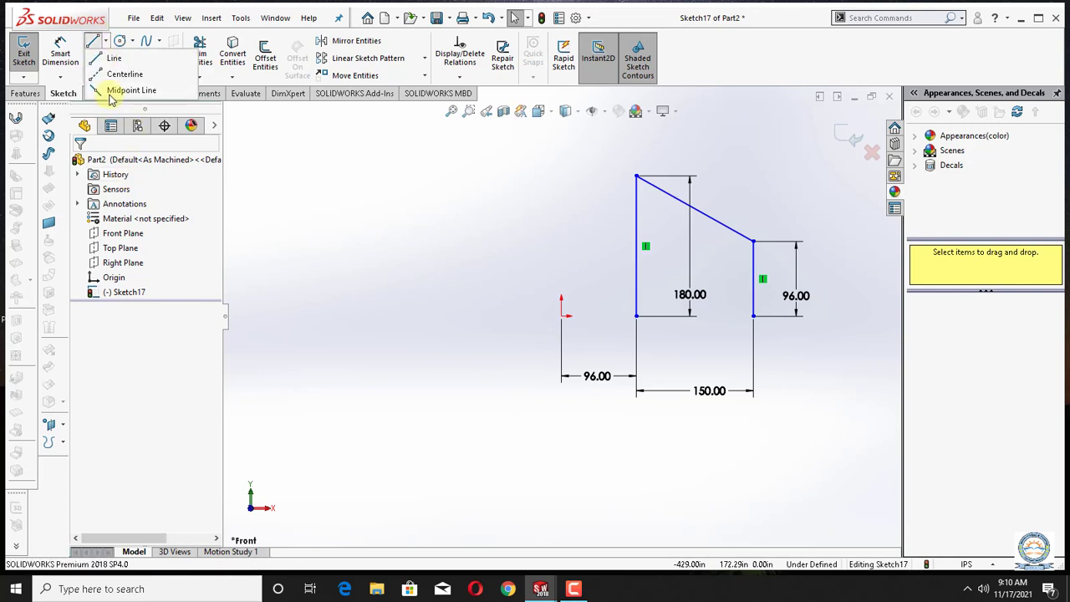
click(122, 72)
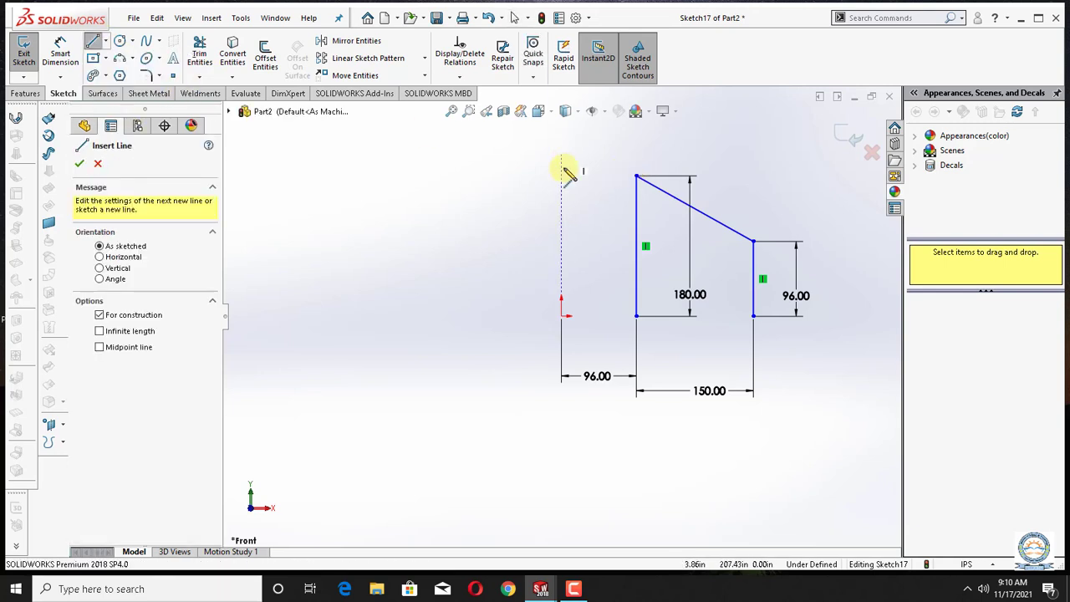
drag(561, 154, 561, 410)
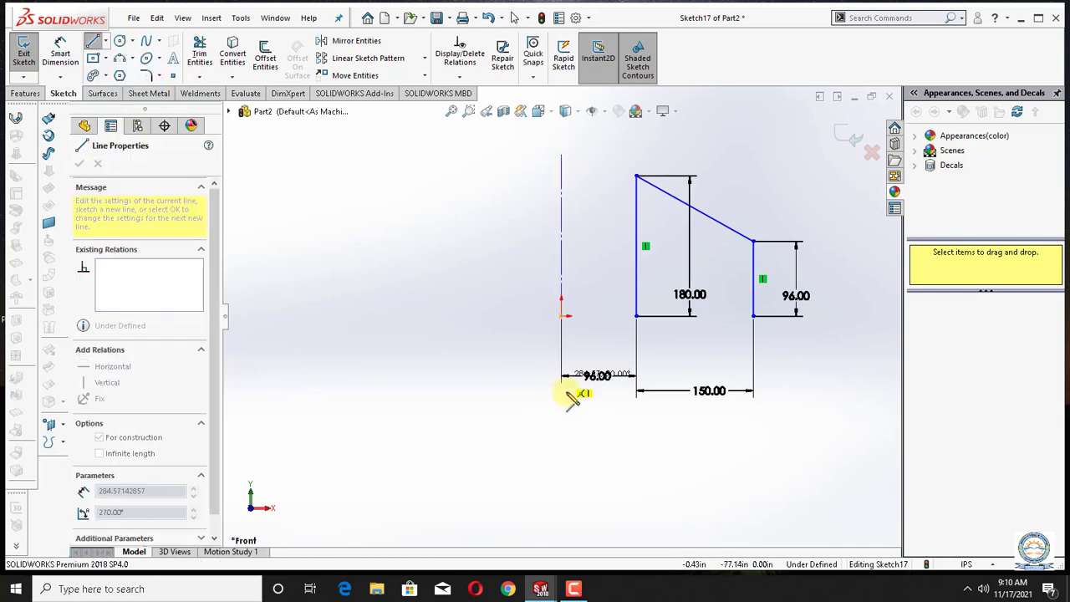
right_click(508, 467)
click(523, 468)
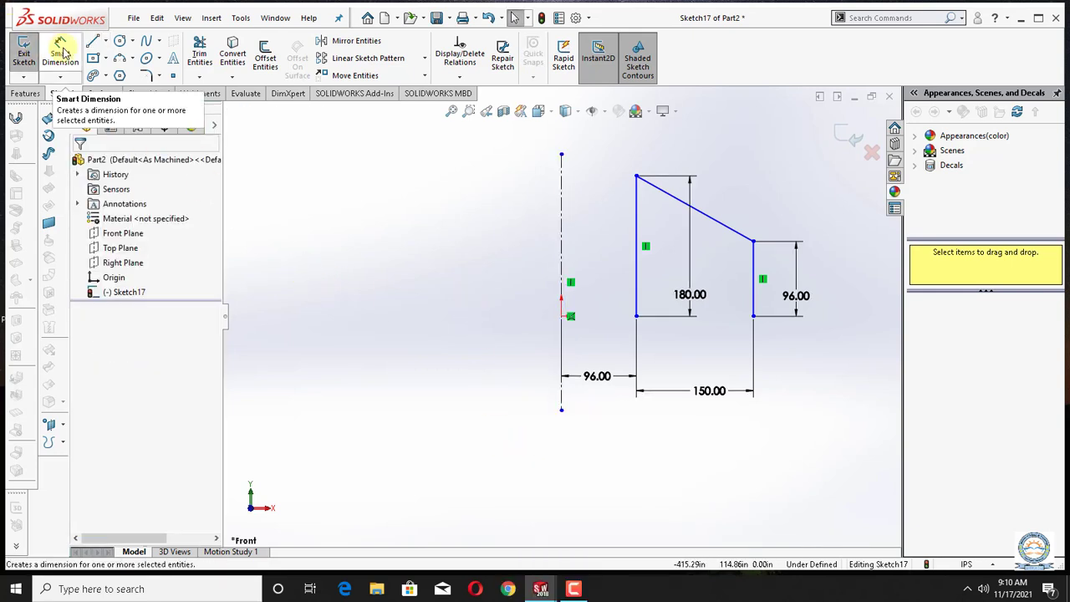
Set the distance from the origin to the taller vertical line to 75 in.
click(61, 52)
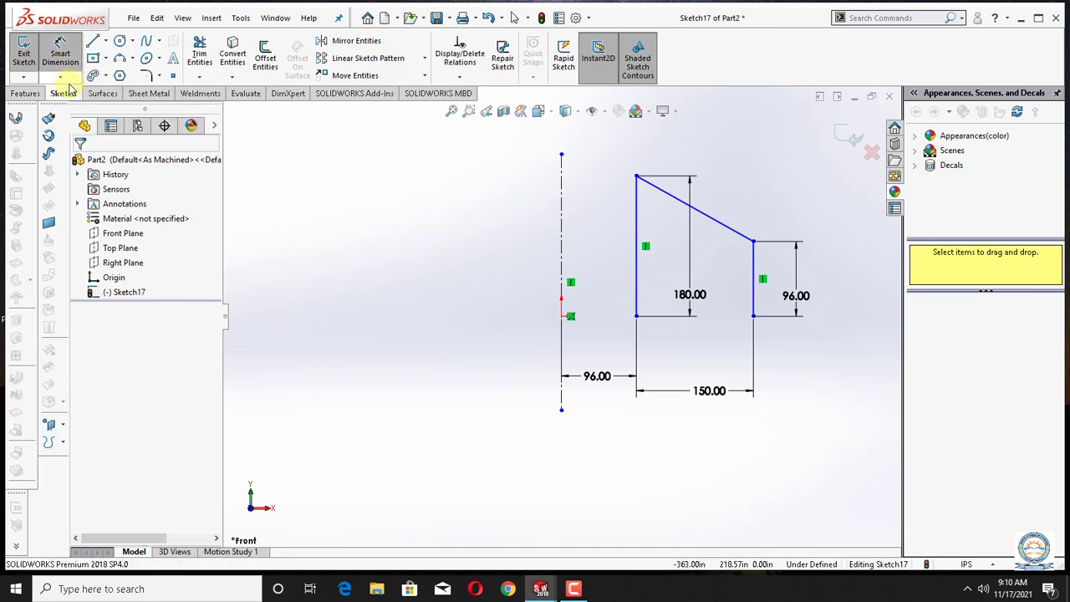
double_click(607, 377)
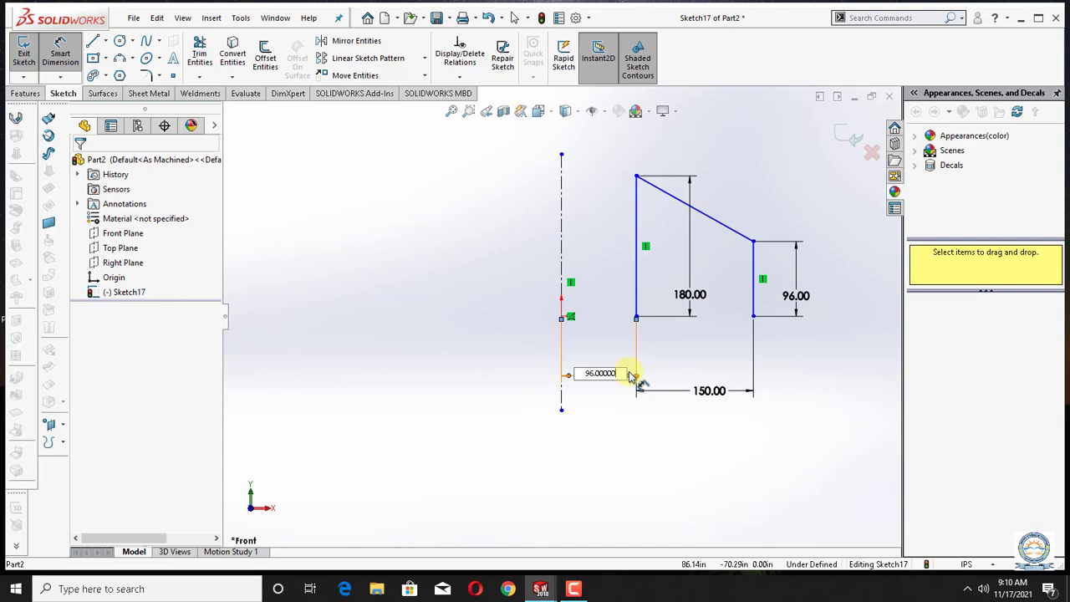
text(75)
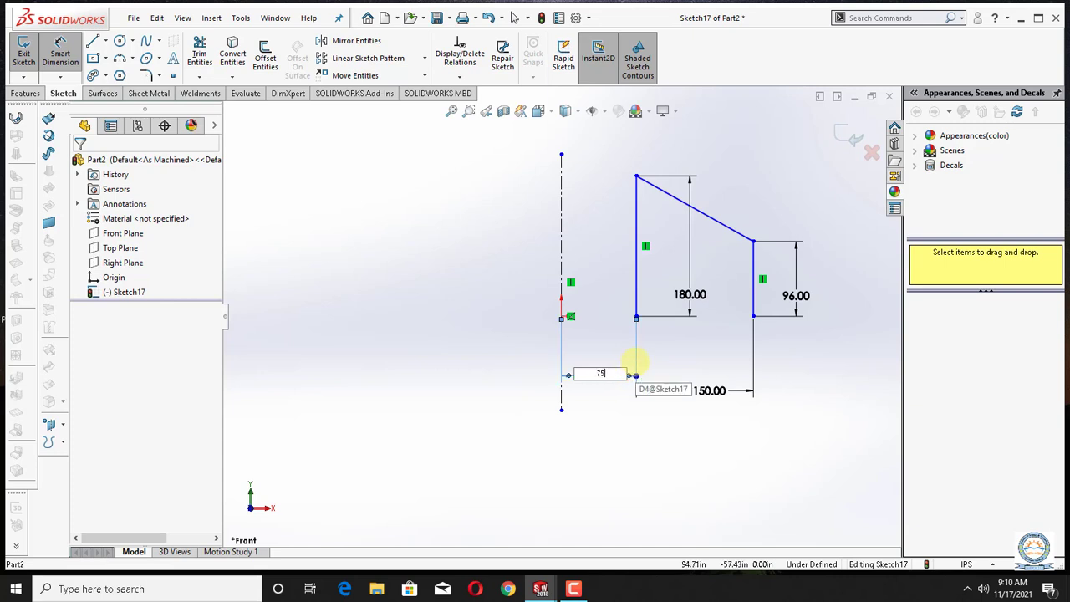
key(Return)
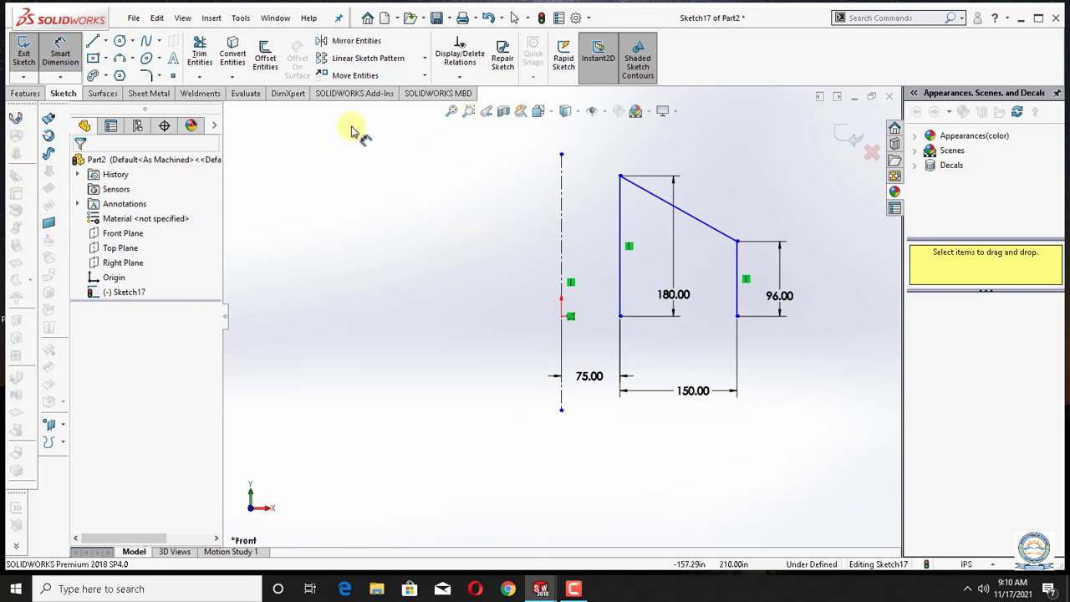
click(25, 94)
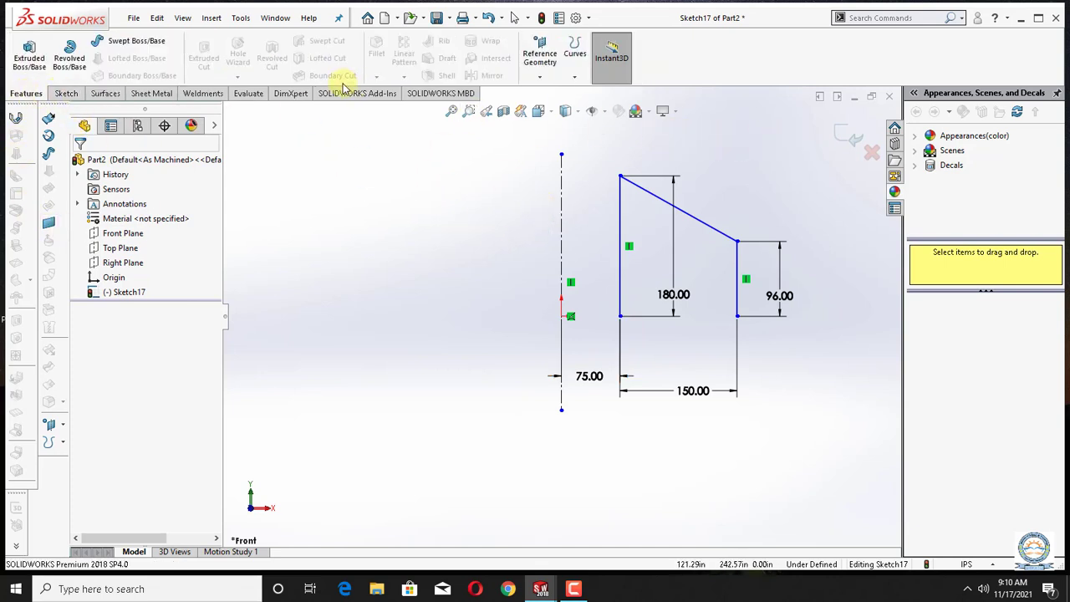
Mirror the two vertical lines and the sloping line about the vertical centerline, keeping the originals.
click(66, 93)
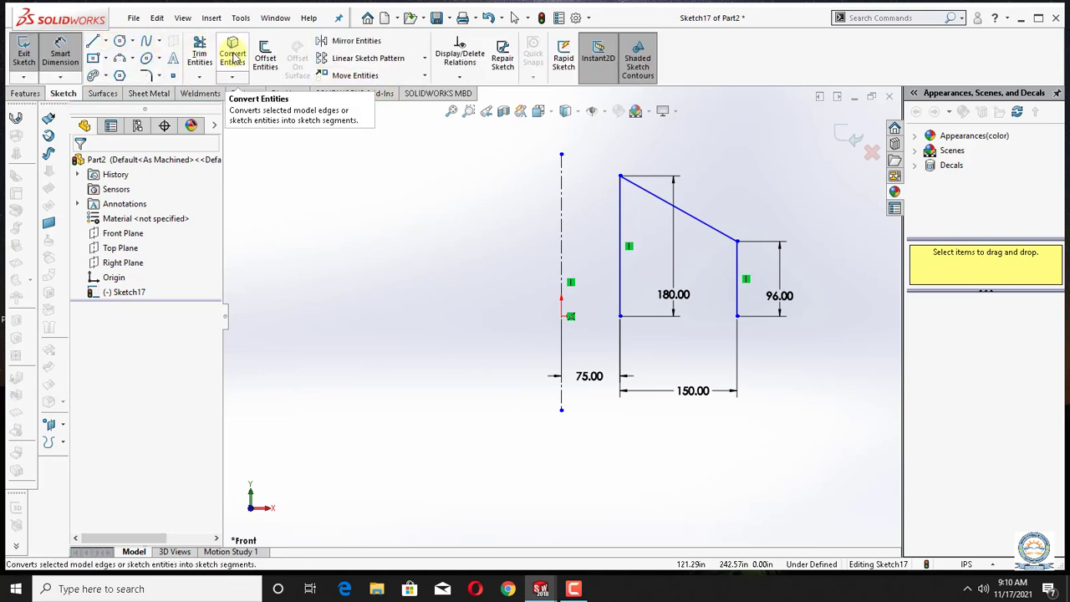
click(356, 41)
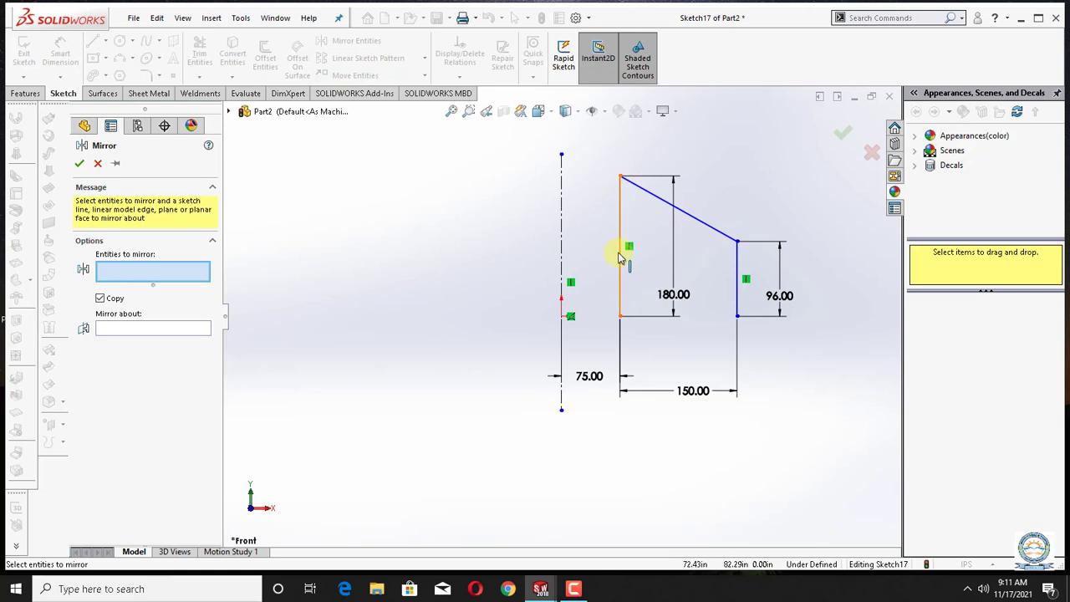
click(620, 251)
click(661, 203)
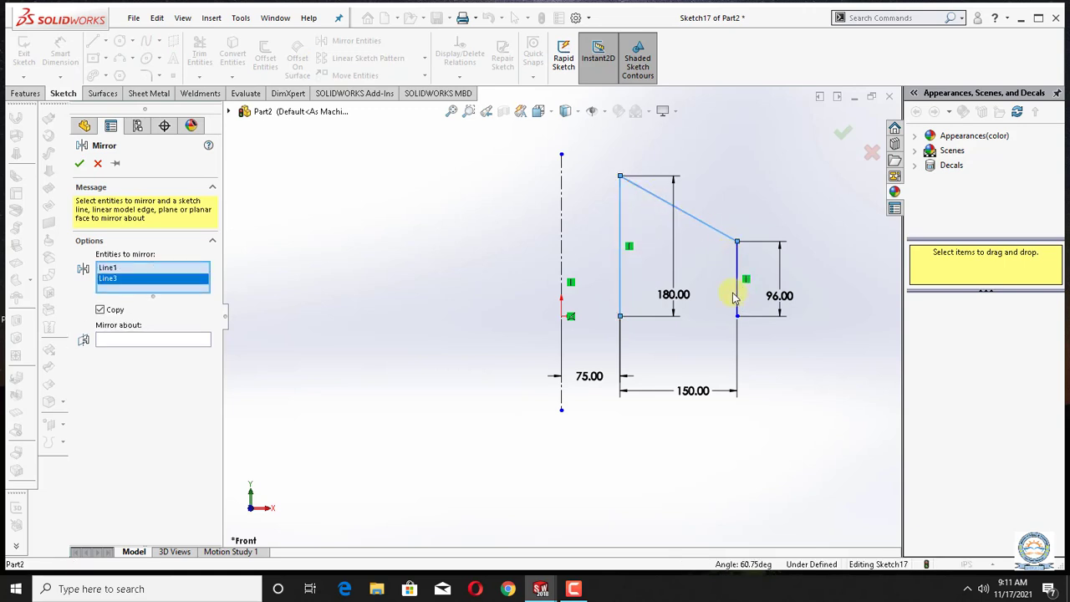
click(737, 299)
click(177, 351)
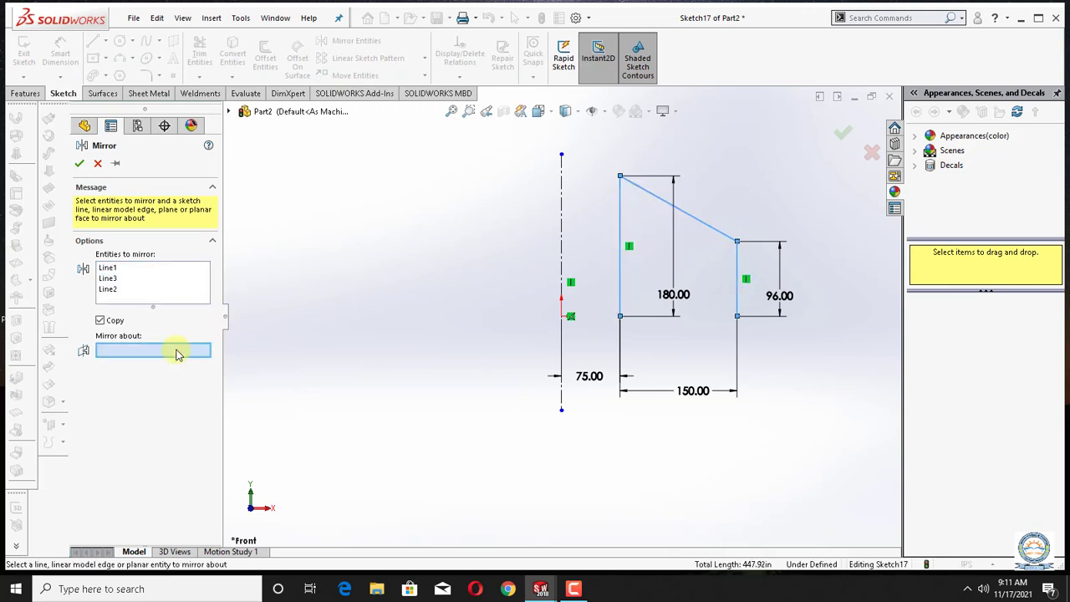
click(562, 265)
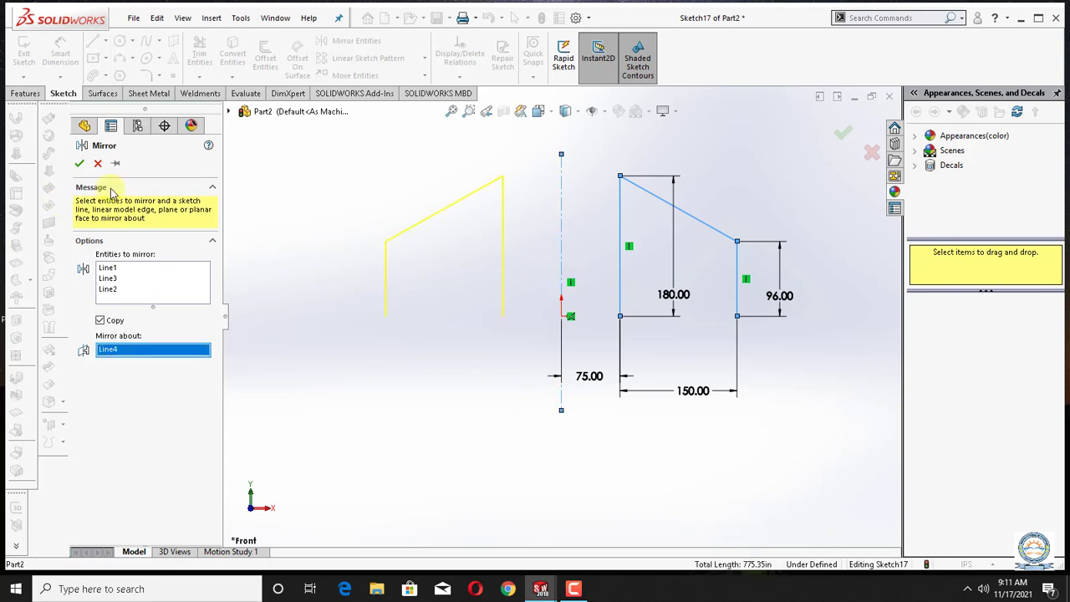
click(80, 165)
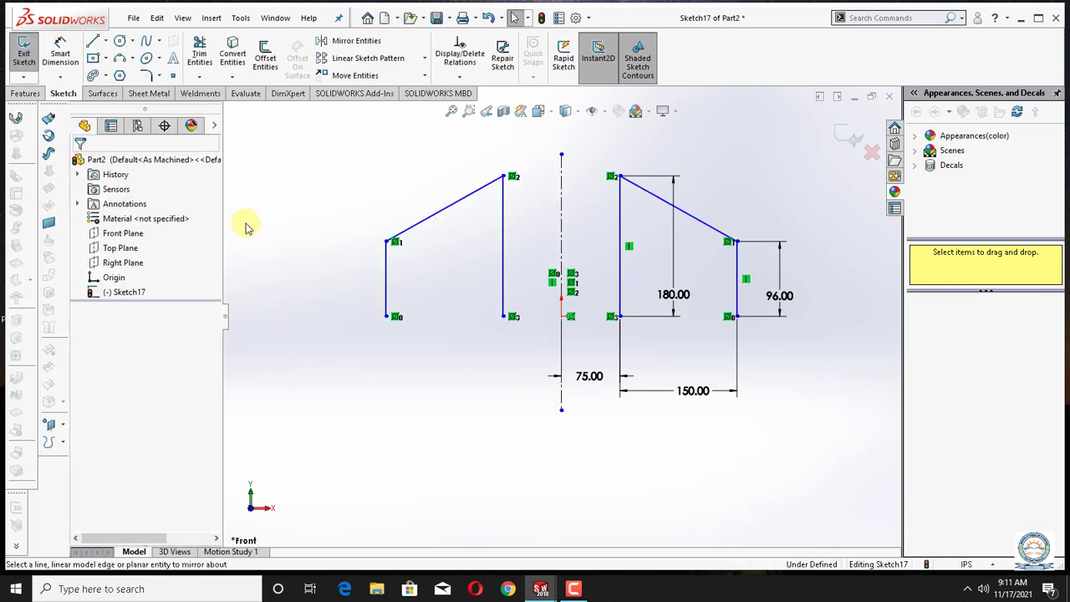
Trim away the vertical centerline between the two mirrored halves with Power trim.
click(199, 56)
drag(525, 155, 577, 266)
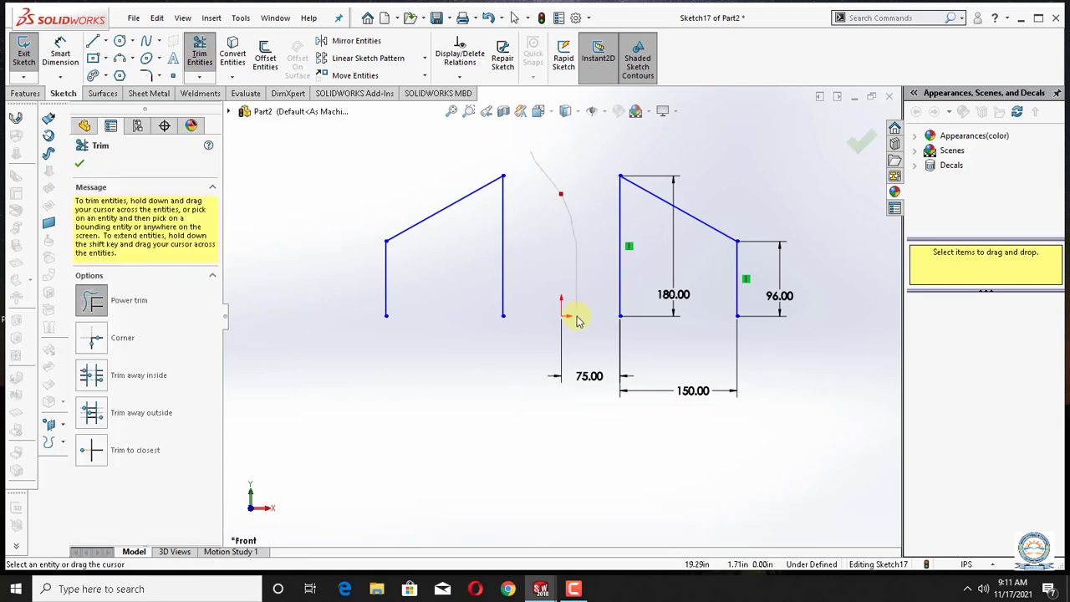
drag(577, 322, 562, 284)
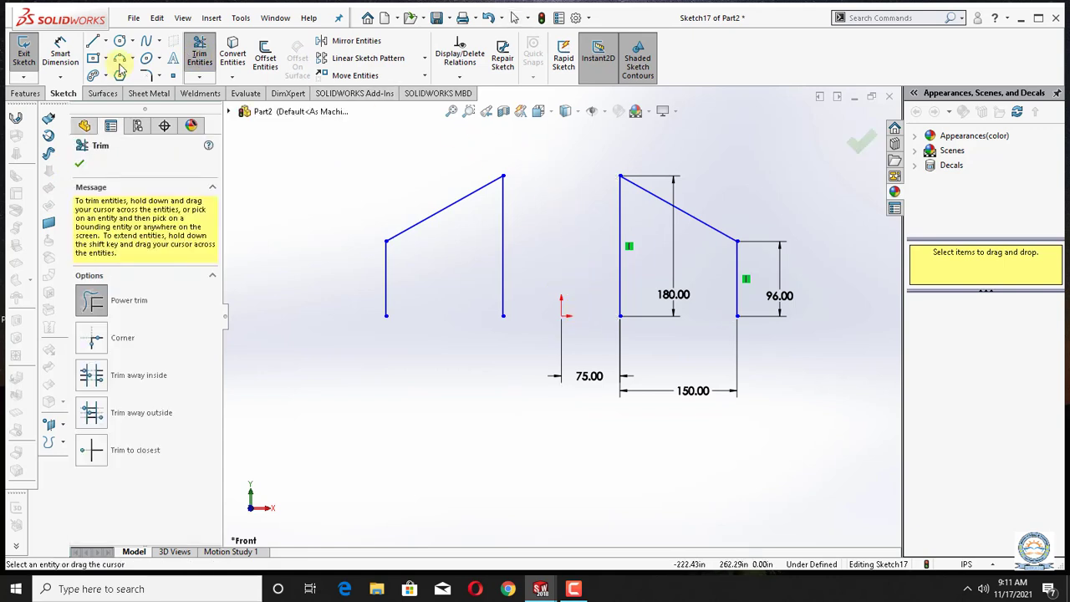
click(80, 164)
Connect the upper endpoints of the two taller vertical lines with a horizontal line.
click(94, 42)
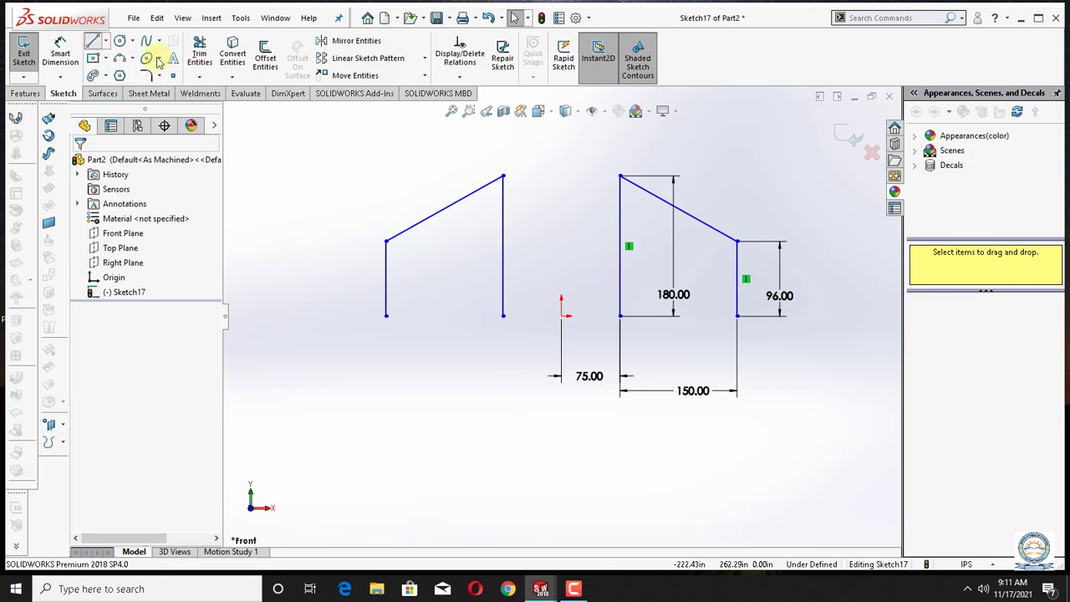
click(502, 177)
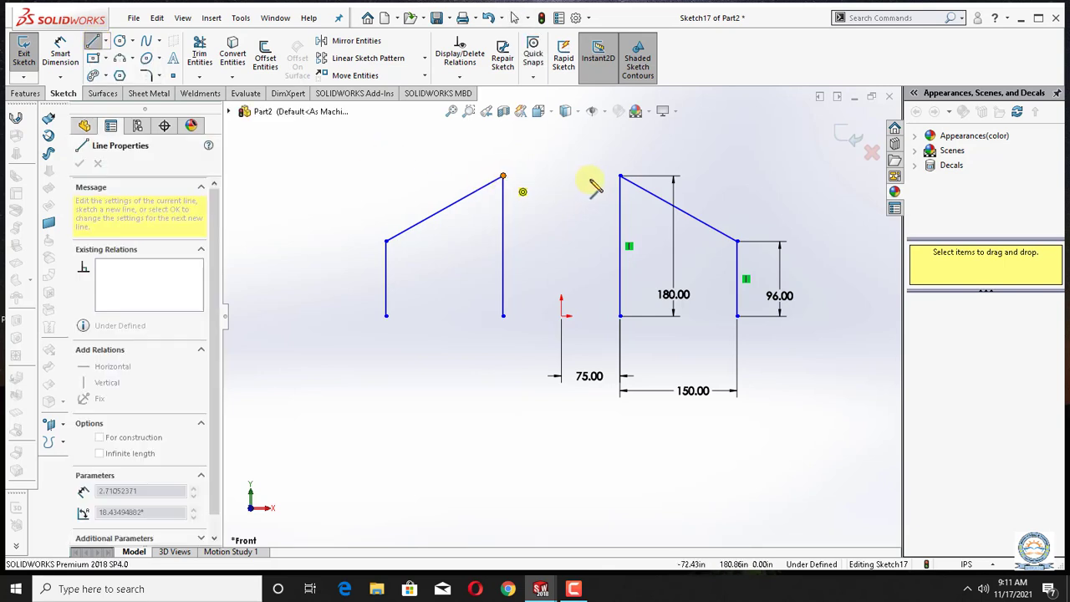
click(620, 177)
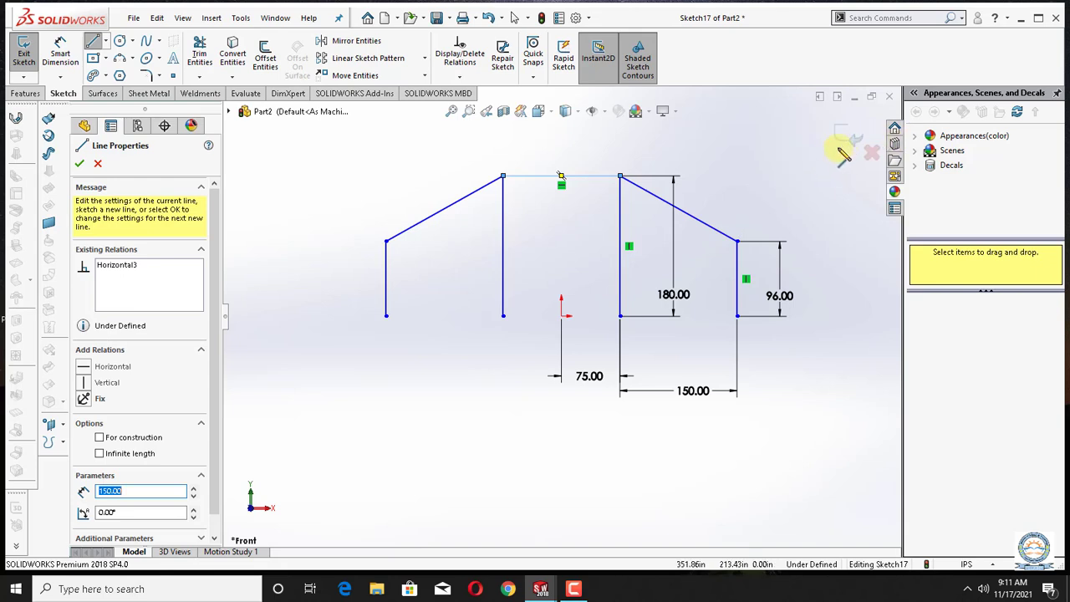
right_click(812, 162)
click(836, 164)
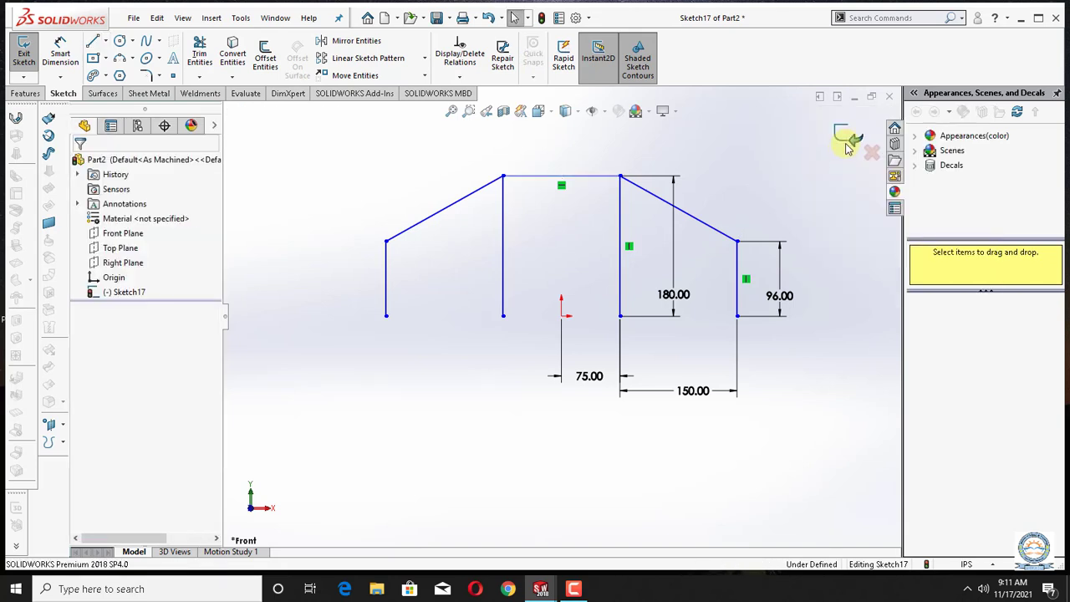
click(846, 136)
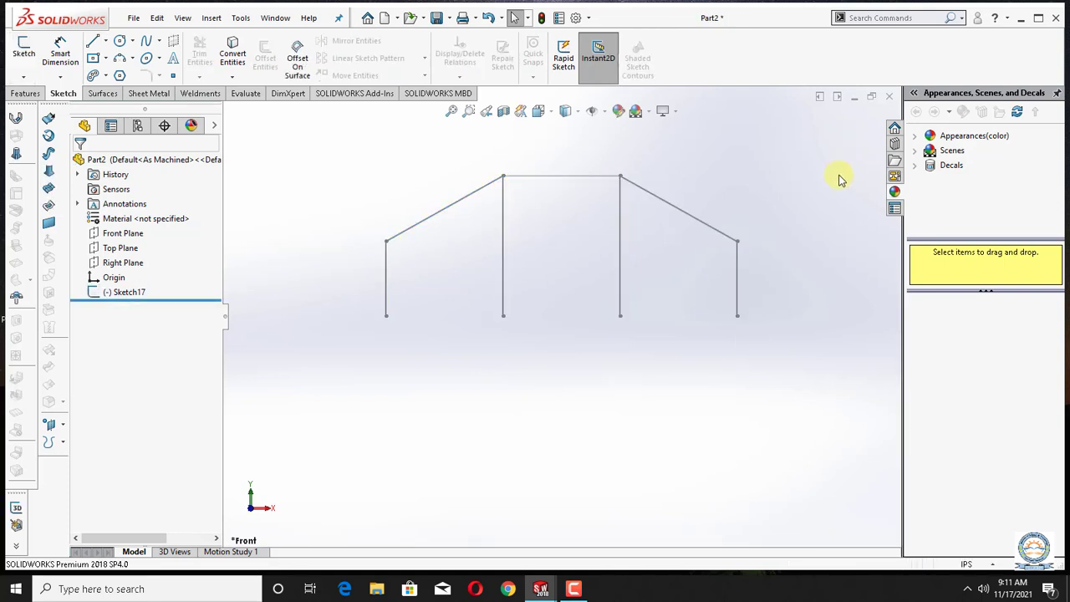
key(ctrl+z)
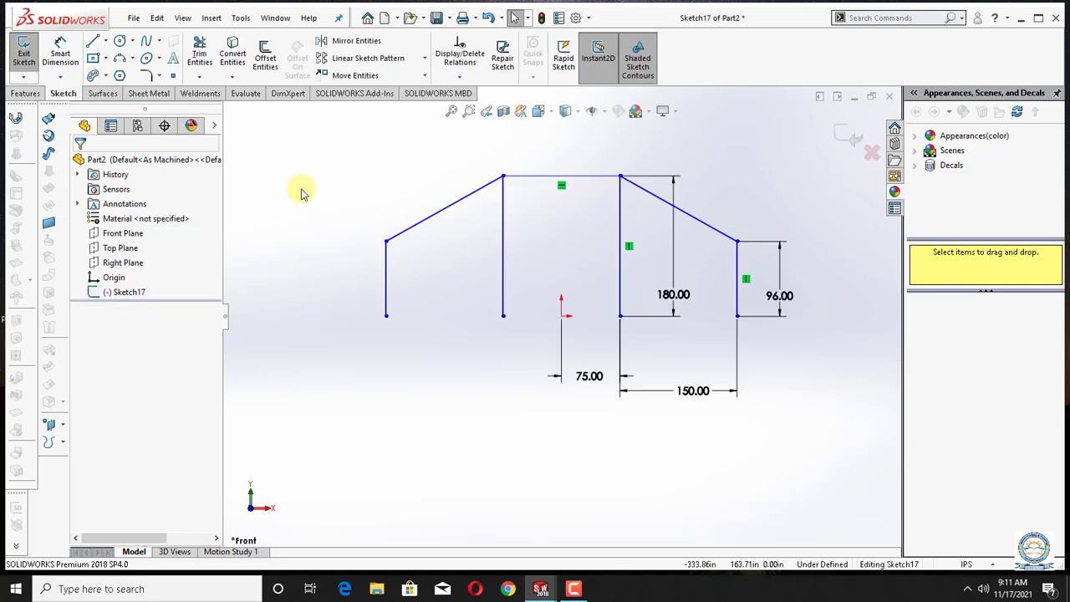
Draw a vertical line about 41 in long upward from the upper endpoint of the left taller line.
right_click(301, 190)
mouse_move(360, 218)
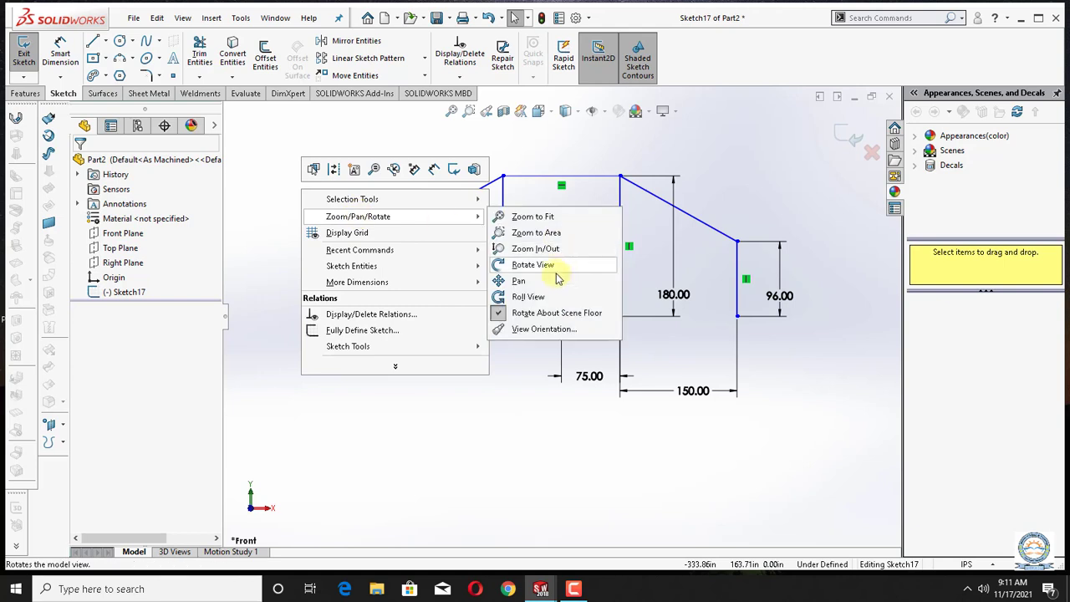
click(552, 282)
drag(647, 277, 623, 403)
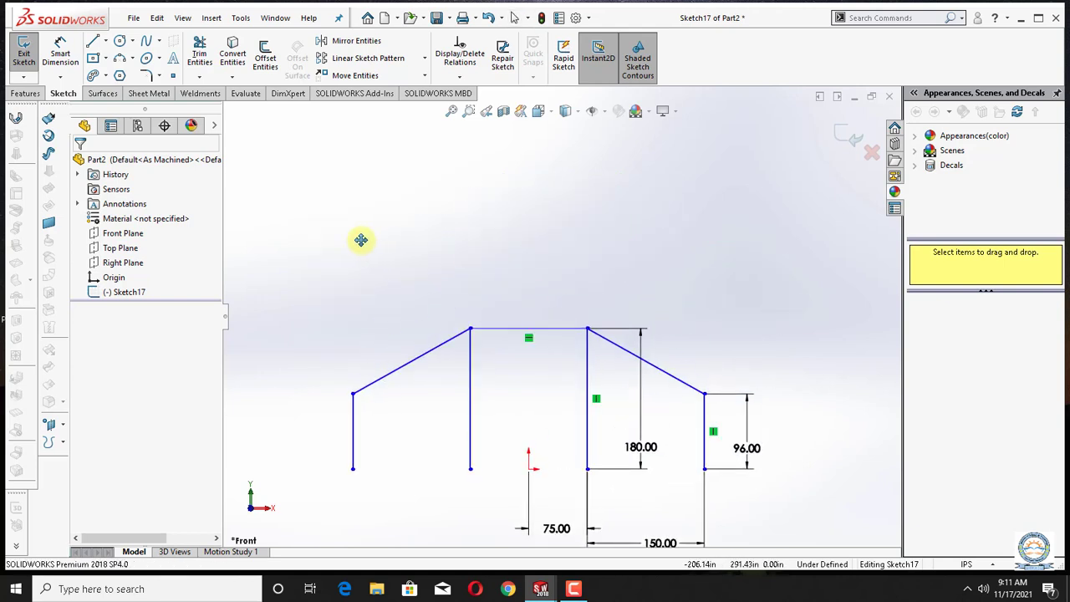
right_click(273, 206)
click(297, 217)
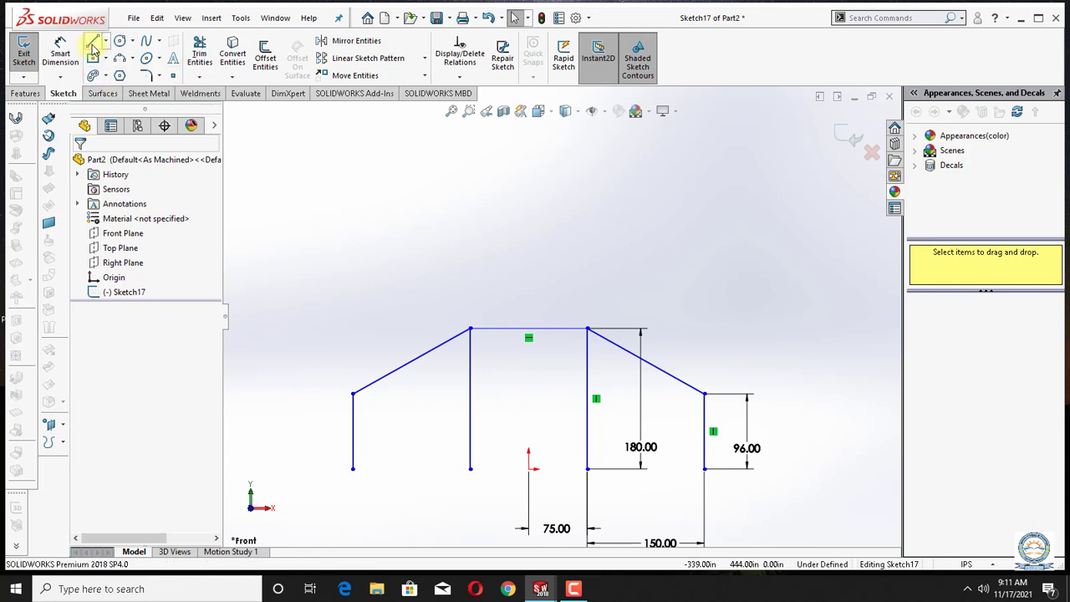
click(471, 331)
click(471, 296)
right_click(393, 244)
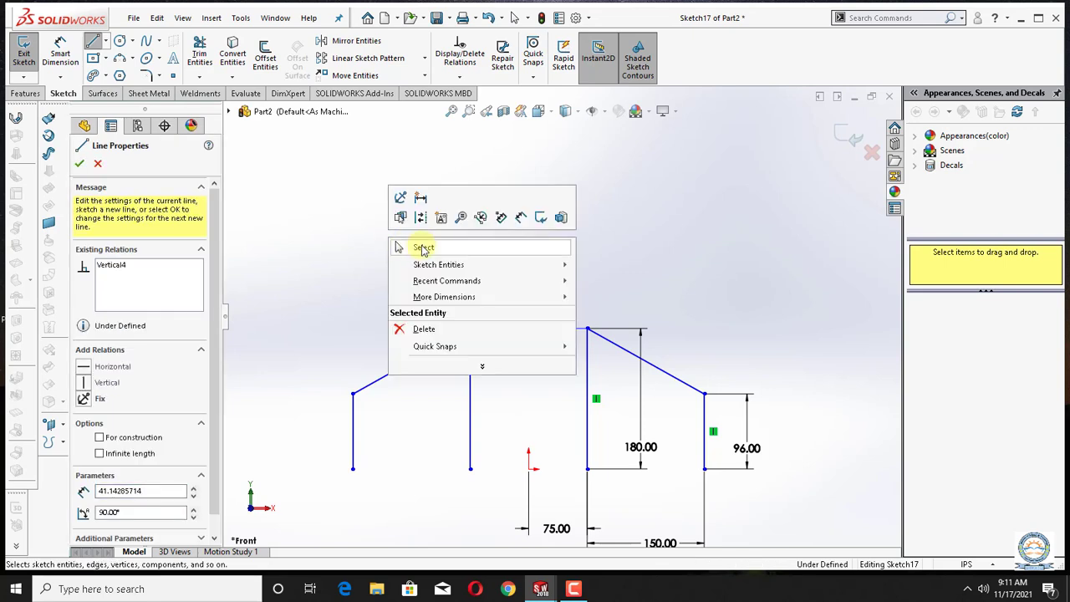
click(423, 249)
Dimension the short vertical line above the left taller line as 48 in.
click(60, 52)
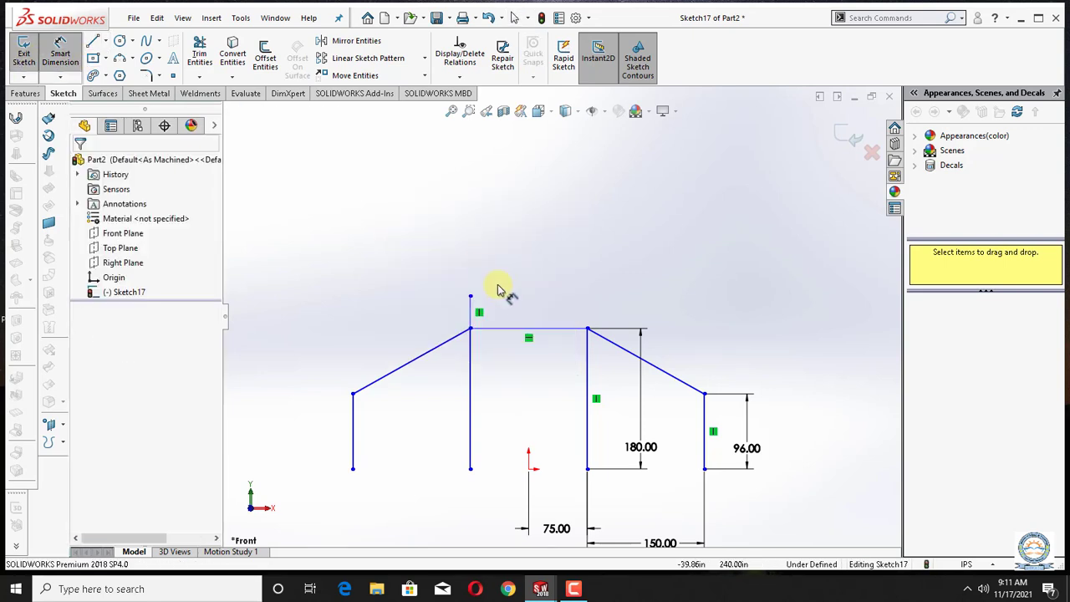
click(472, 308)
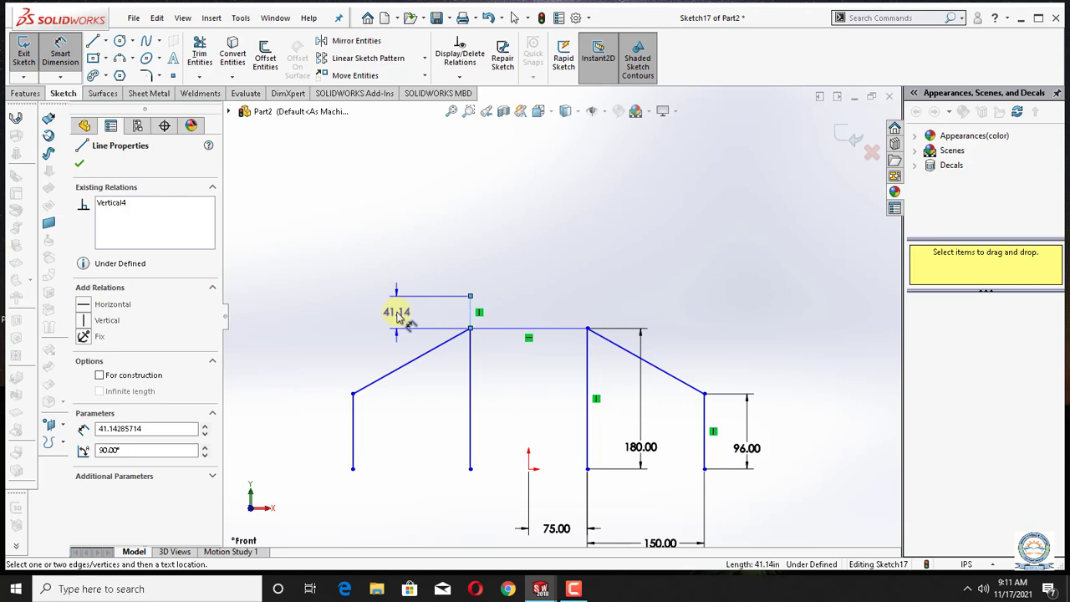
click(400, 317)
key(BackSpace)
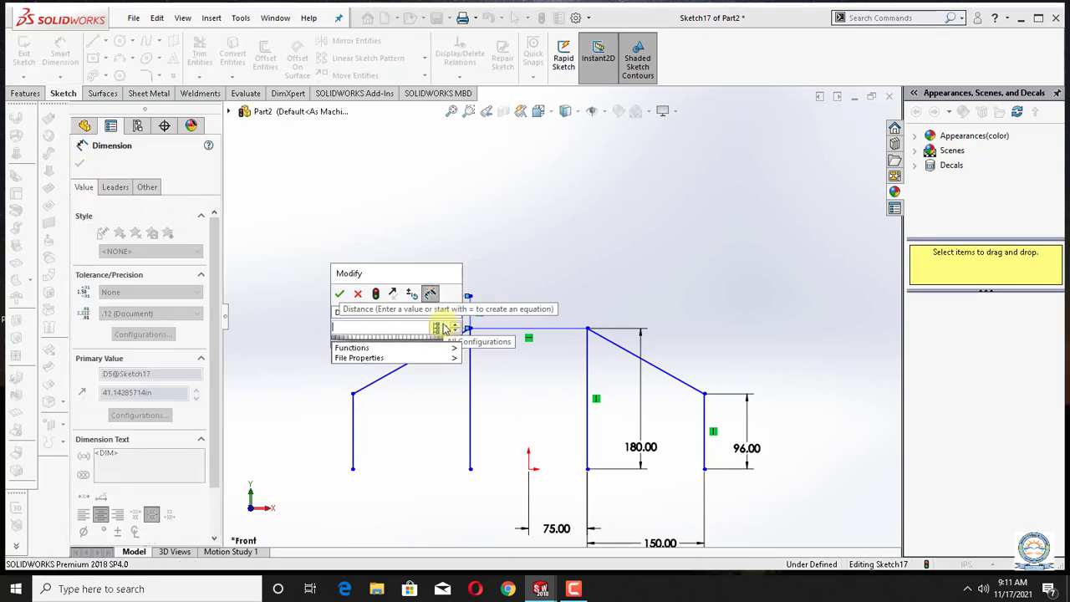
text(48)
key(Return)
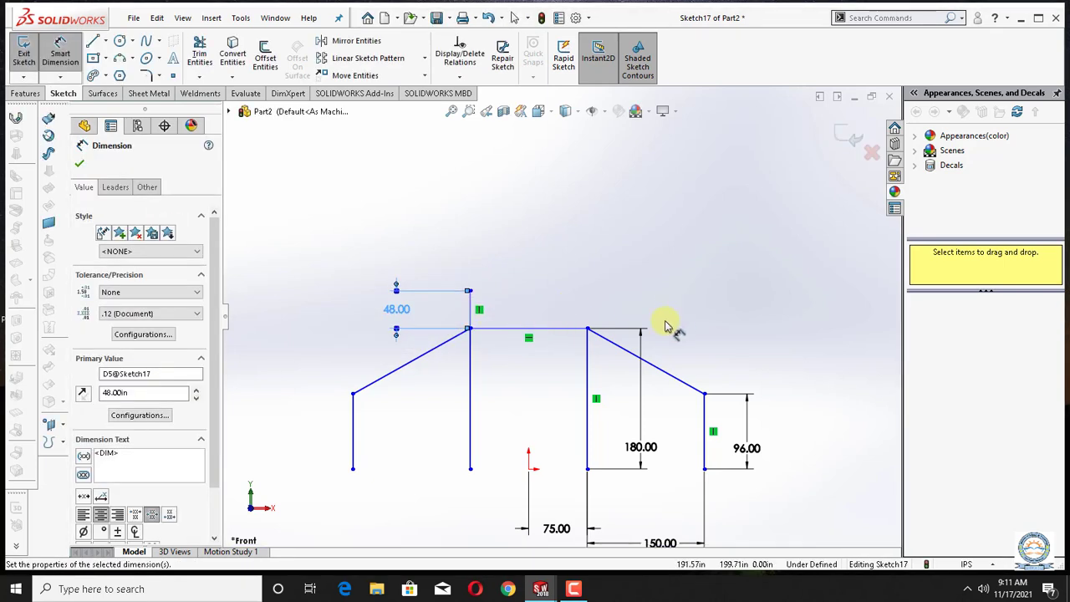
click(84, 123)
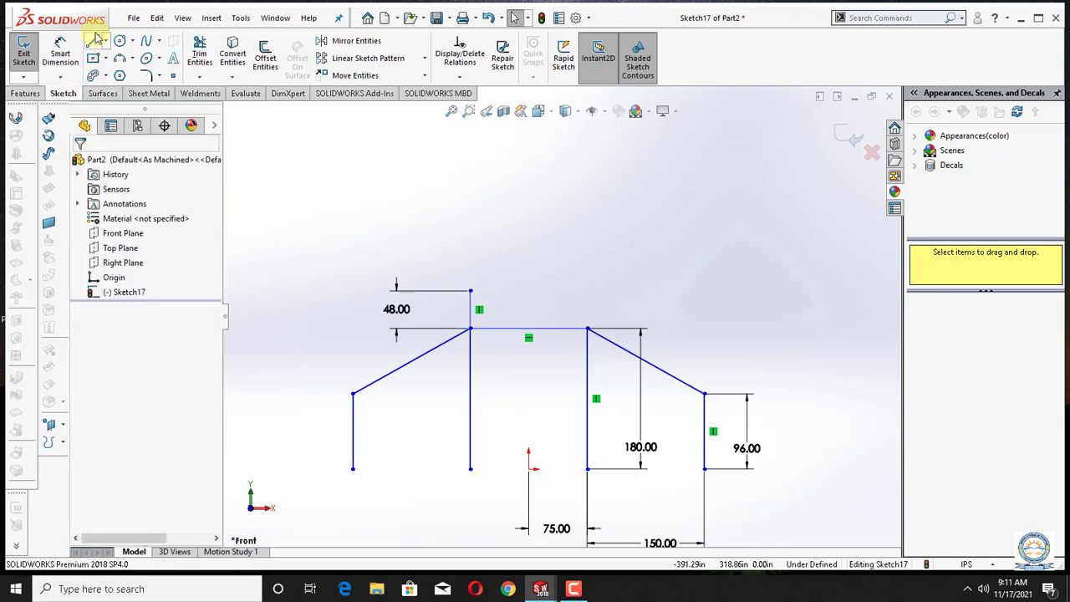
Draw a 48 in vertical line upward from the right taller line's upper endpoint, level with the short line opposite.
click(93, 40)
click(588, 329)
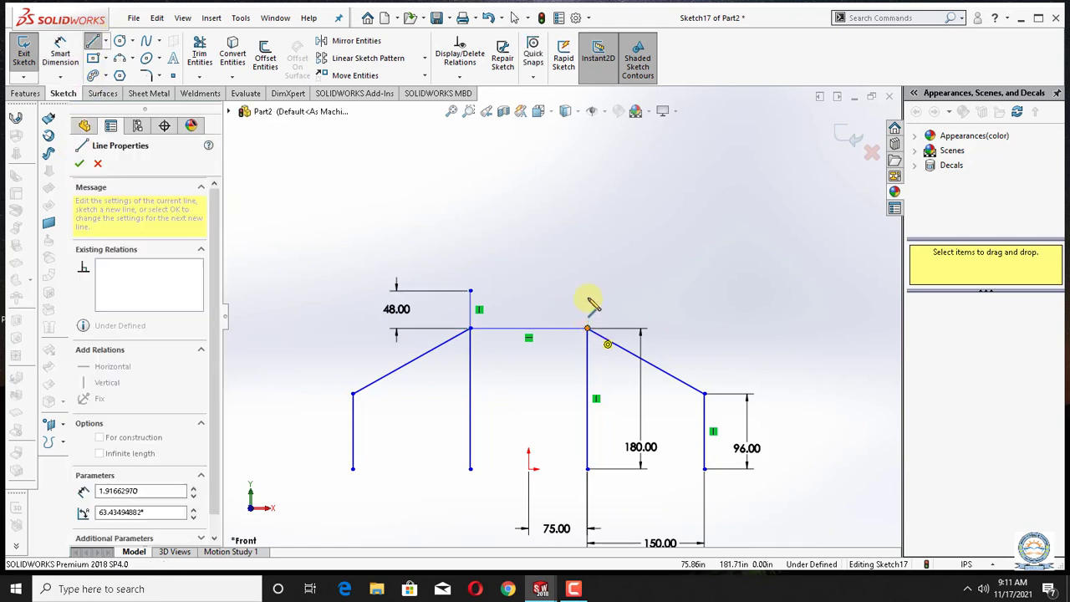
click(588, 290)
right_click(635, 293)
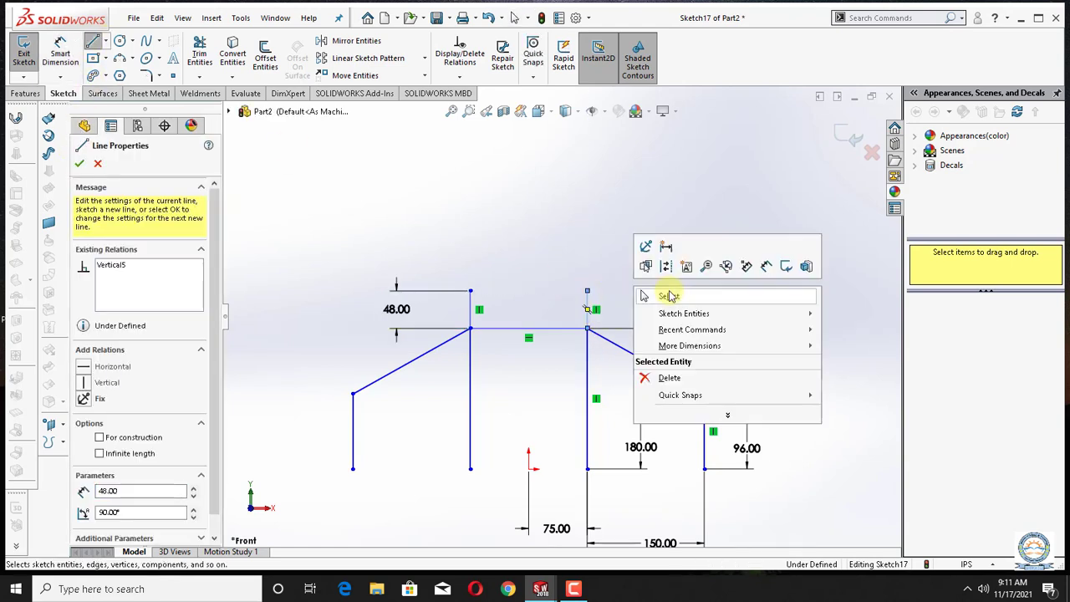
click(666, 289)
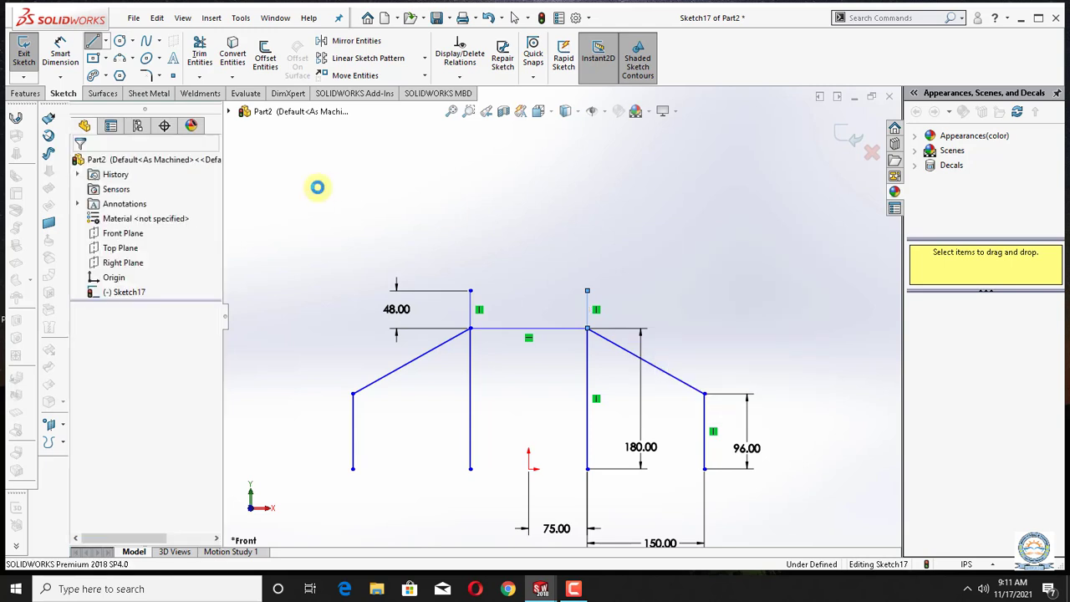
Join the tops of the two short vertical lines with two sloping lines about 94 in long, peaking above the origin, and exit the sketch.
click(93, 40)
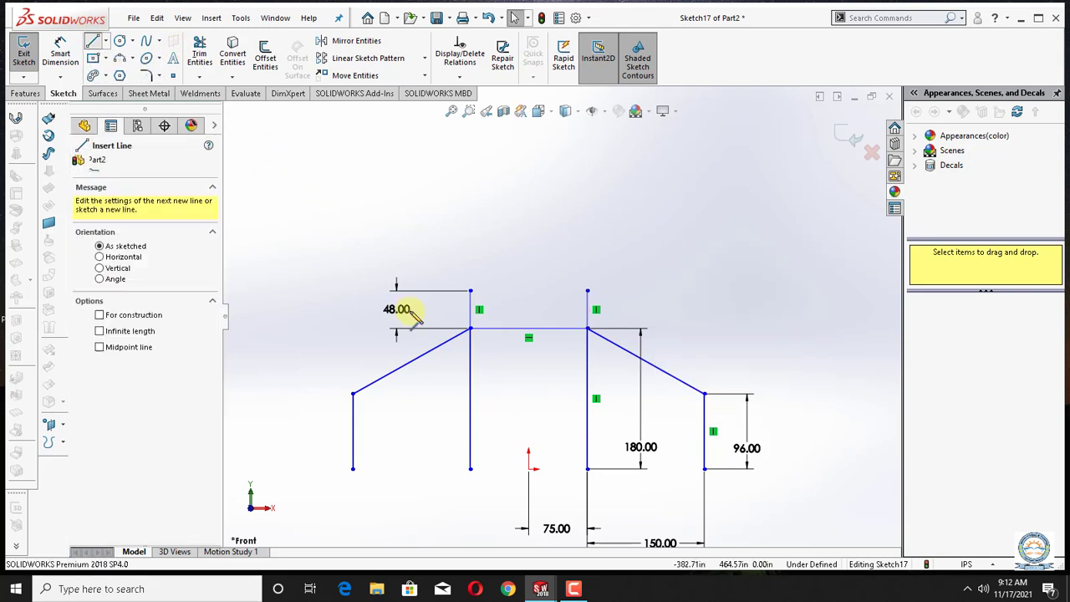
click(471, 290)
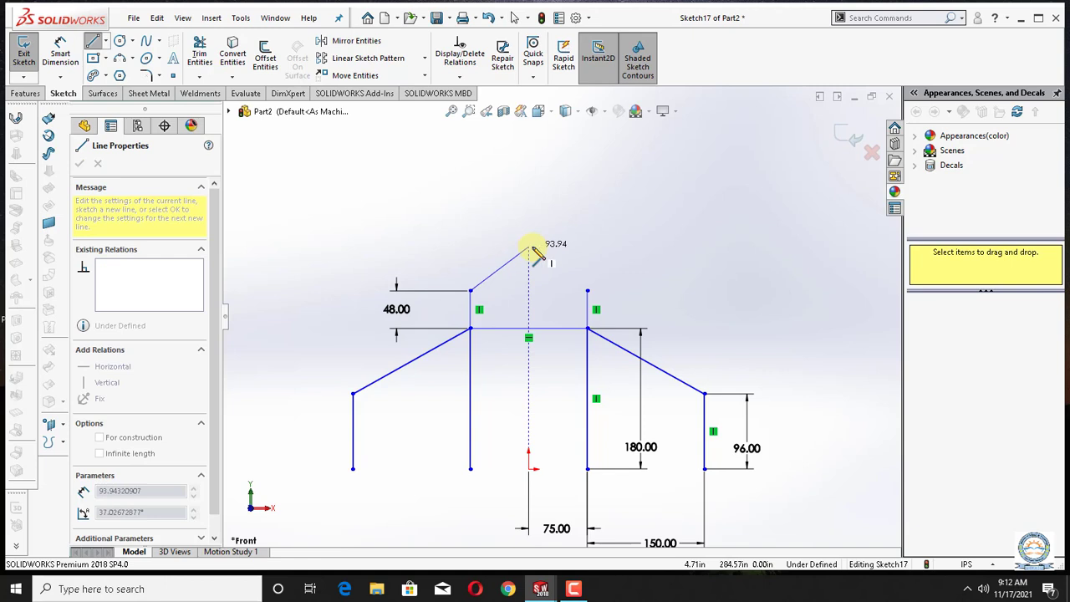
click(528, 248)
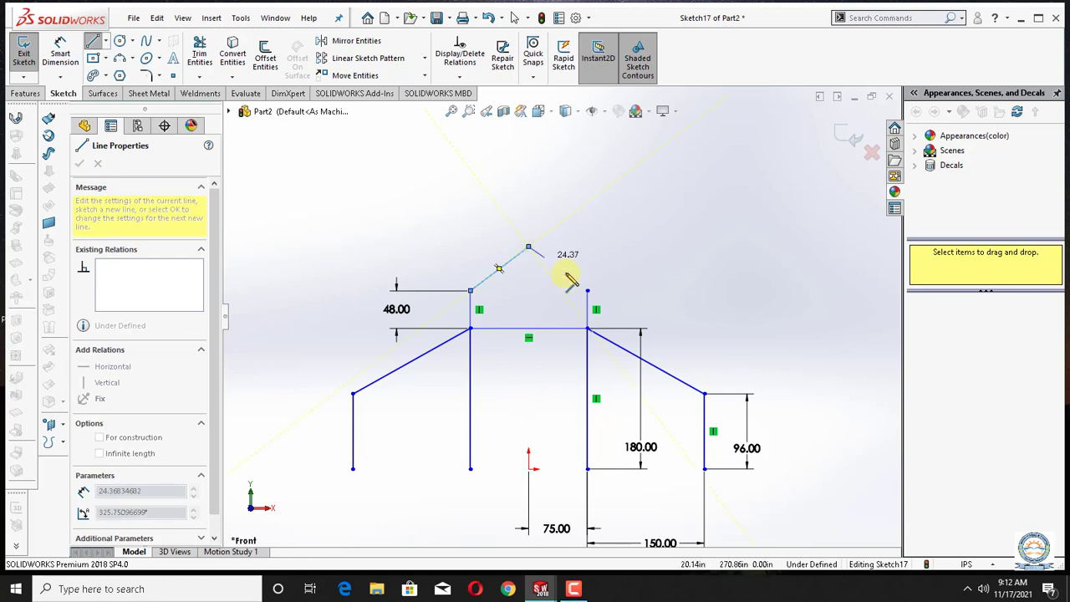
click(588, 291)
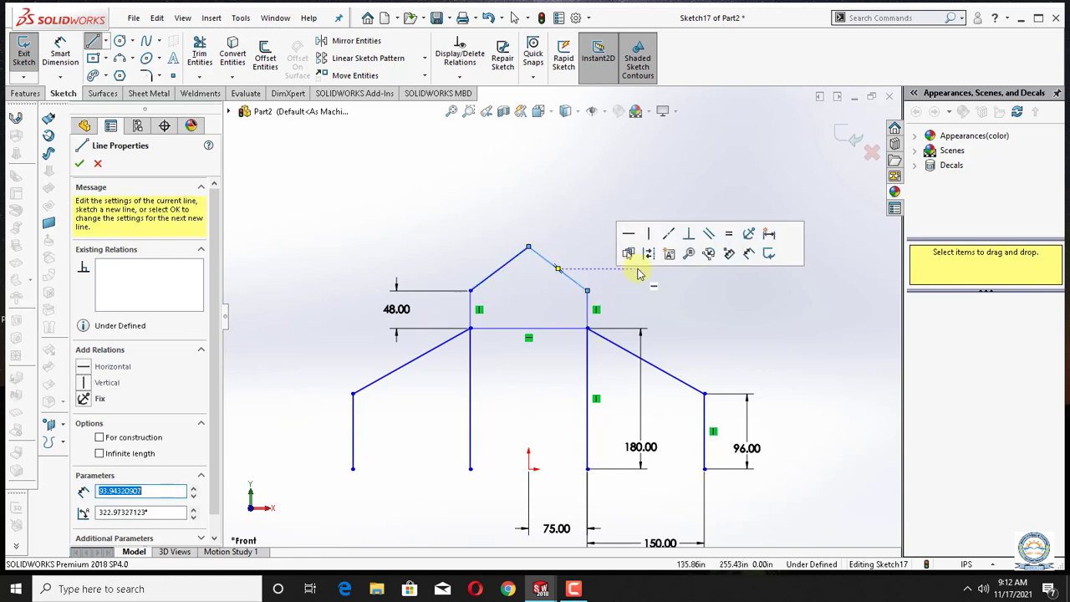
right_click(669, 308)
click(694, 308)
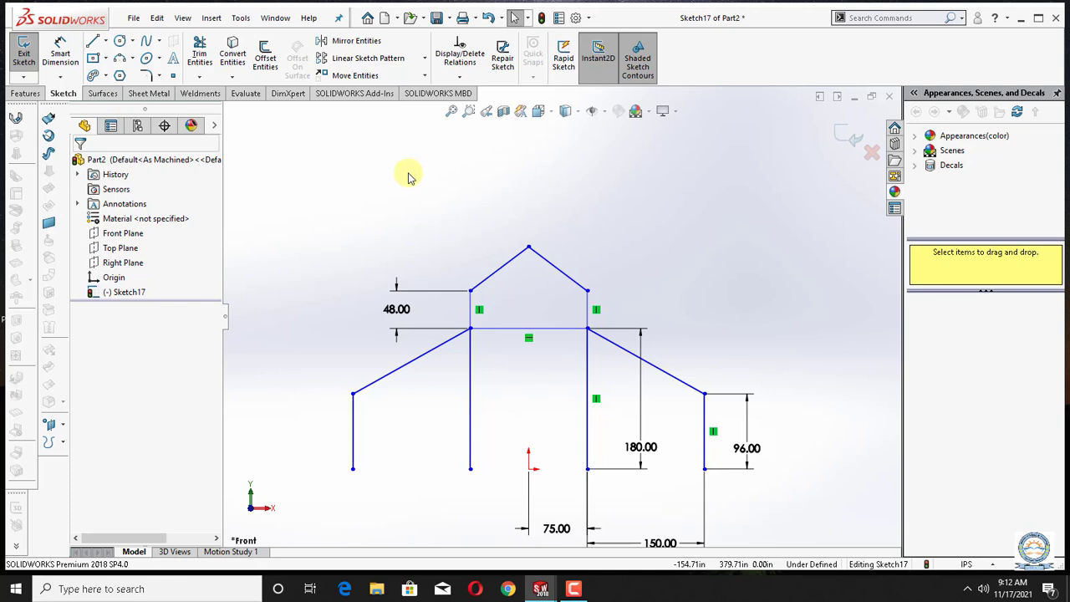
click(849, 138)
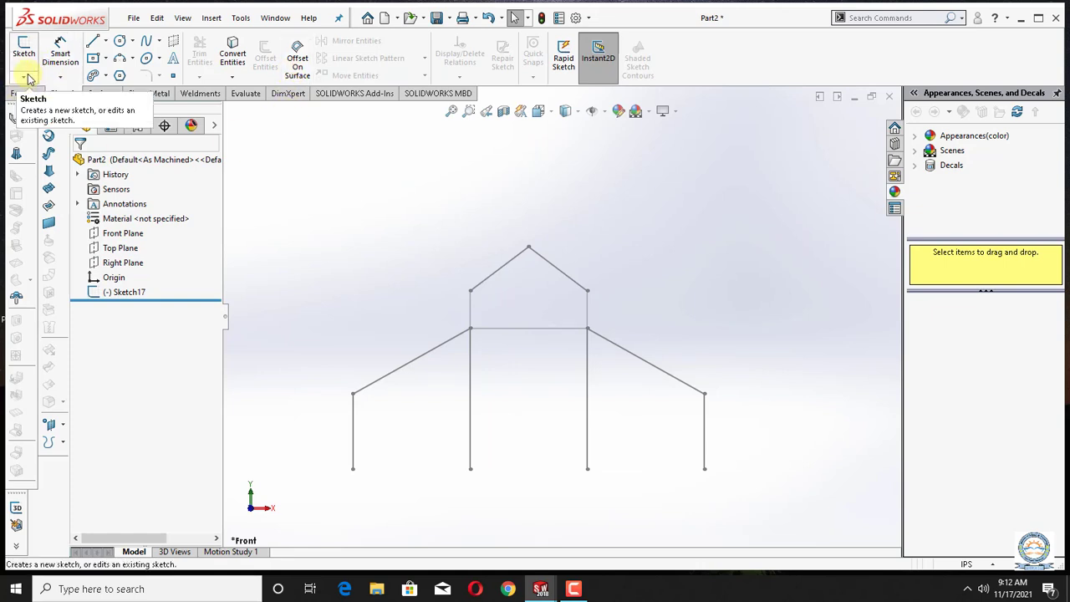
Start a weldment Structural Member with an ansi inch rectangular tube profile of size 4 x 3 x 0.25.
click(195, 93)
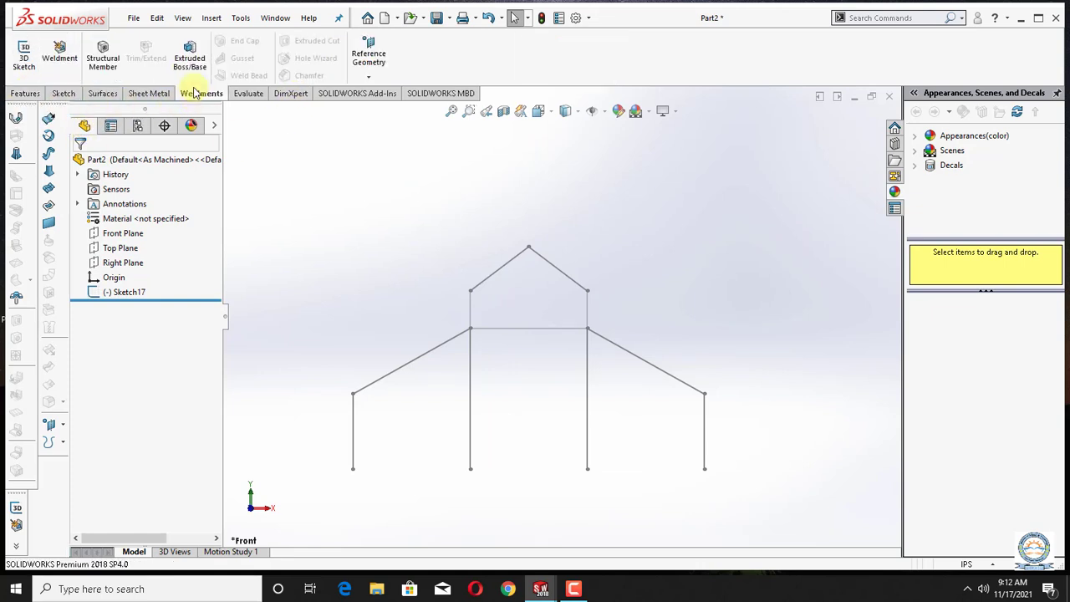
click(103, 55)
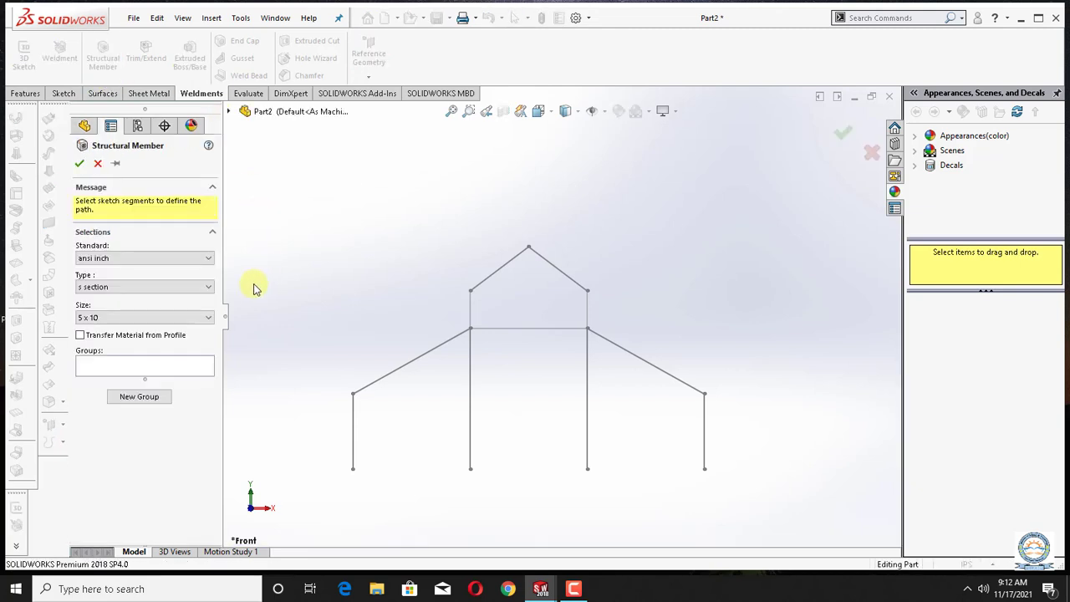
click(208, 287)
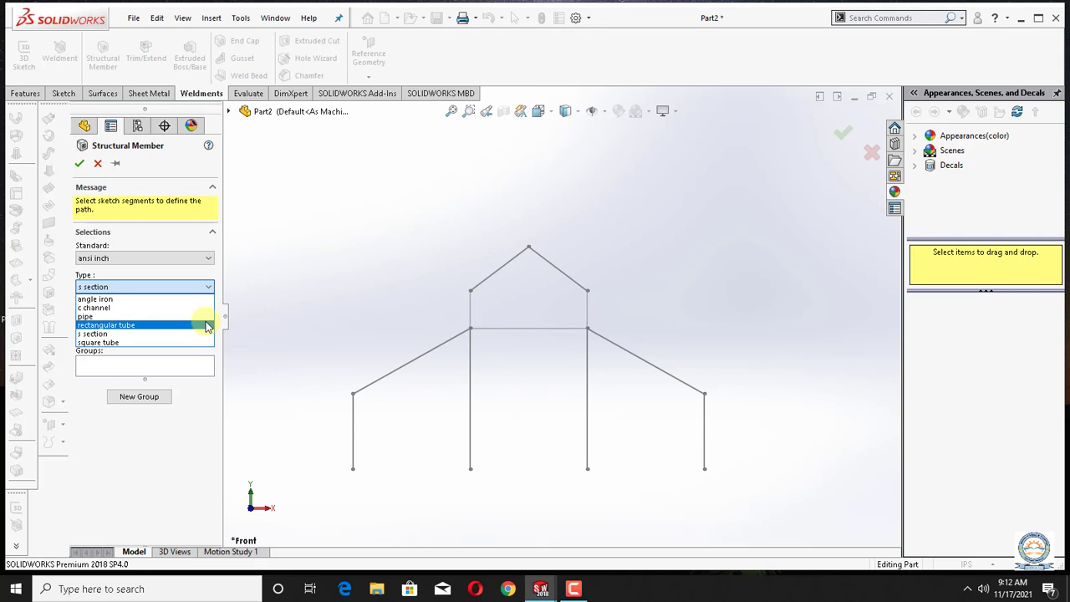
click(207, 325)
click(204, 322)
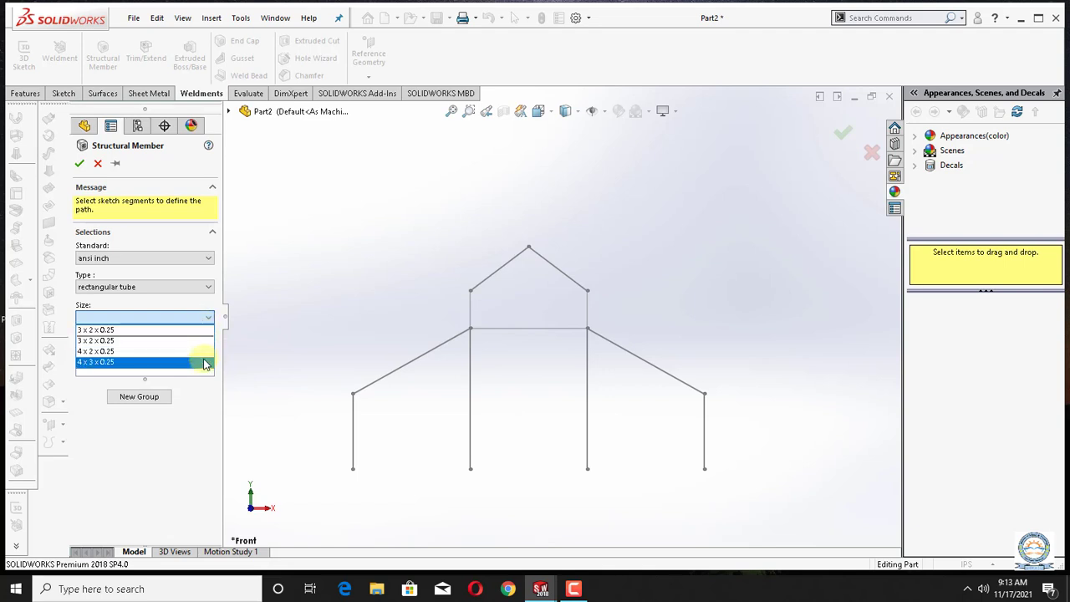
click(205, 362)
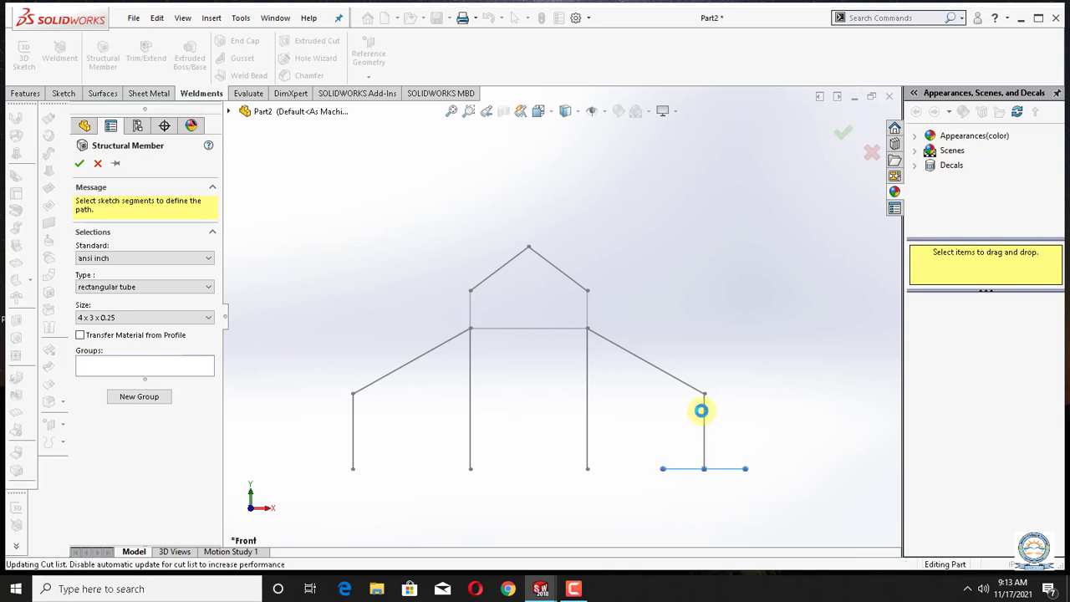
Define the first group along the outer frame: both outer vertical lines, both lower sloping lines and the horizontal line between them.
click(704, 414)
click(701, 397)
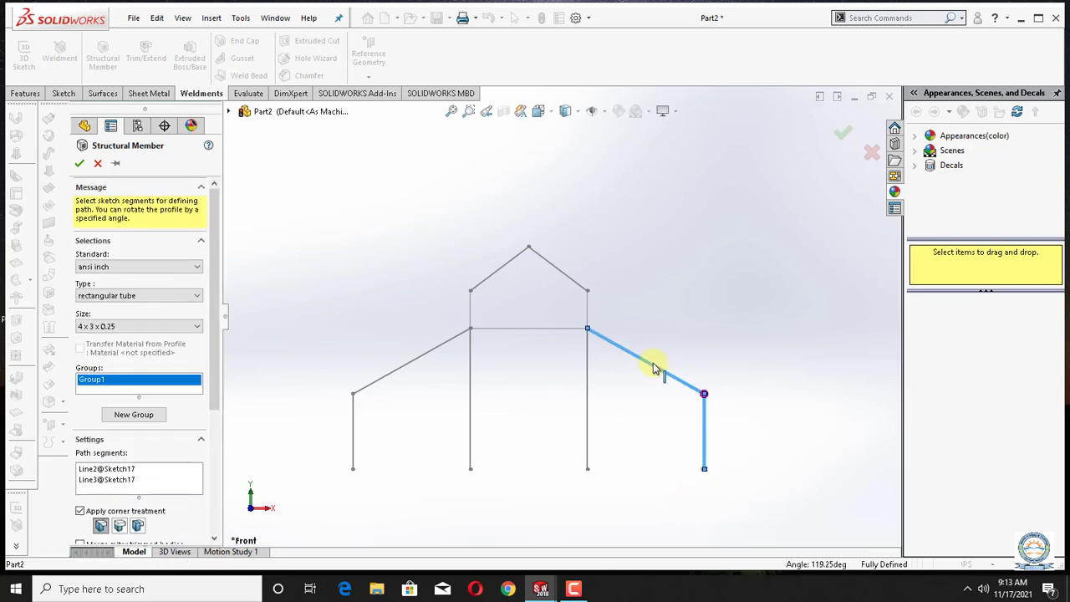
click(577, 330)
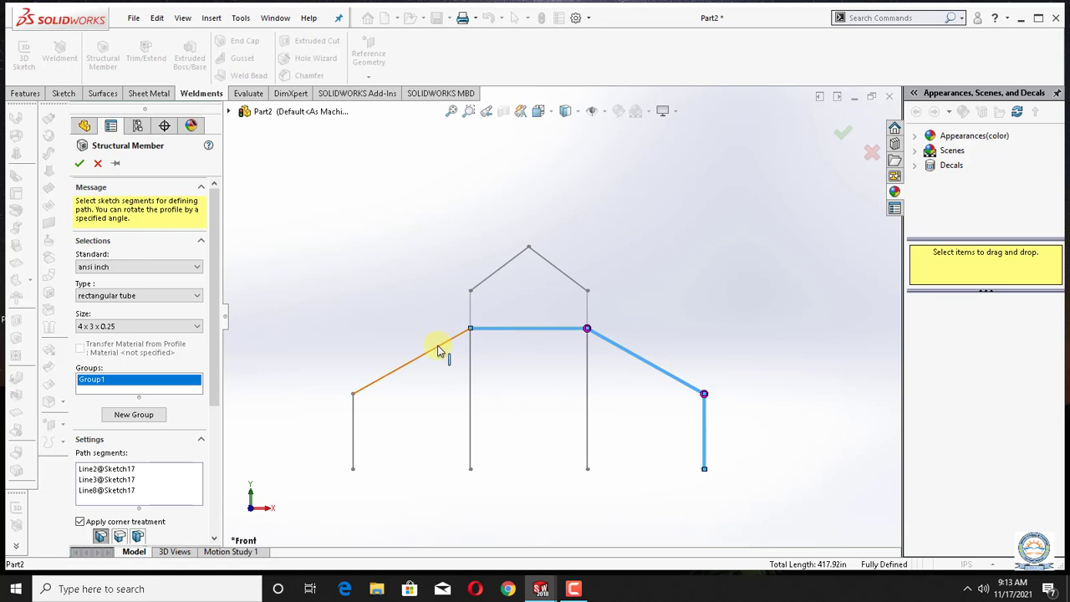
click(437, 349)
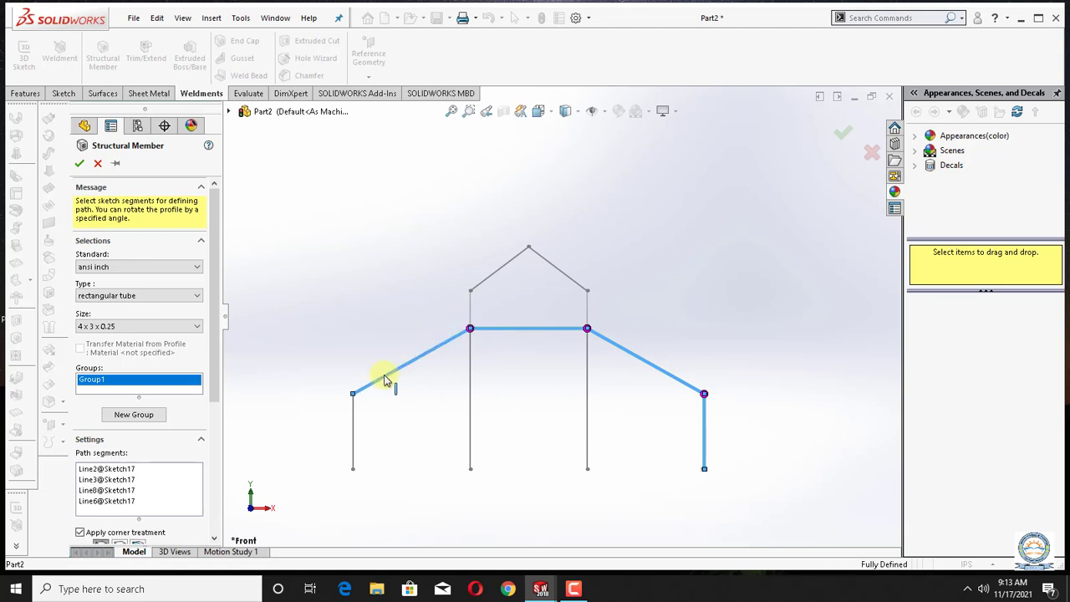
click(355, 421)
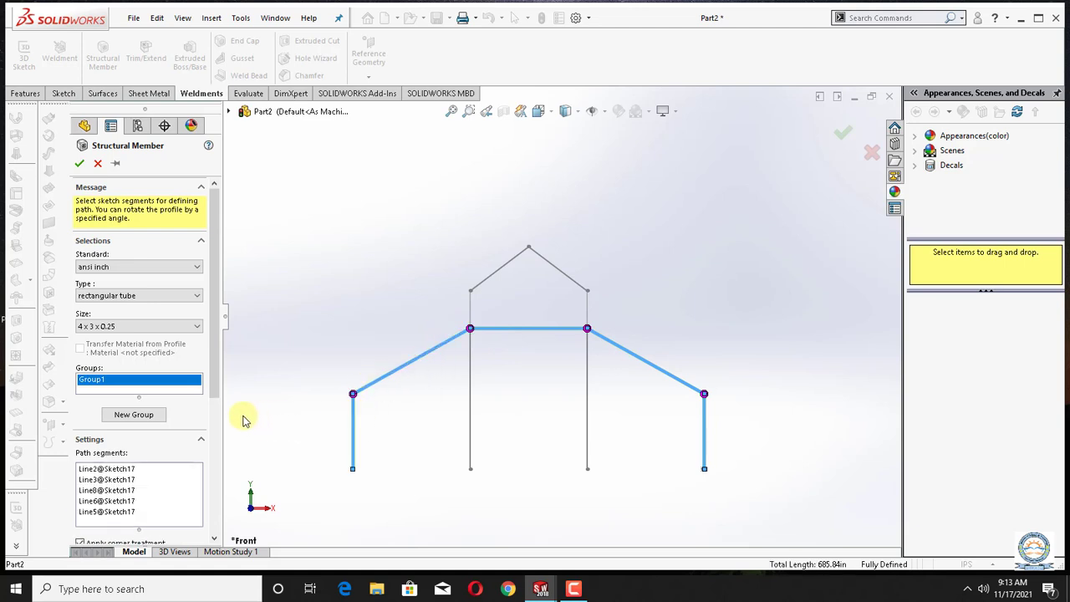
Add a second structural member group containing the two tall inner vertical lines.
click(139, 414)
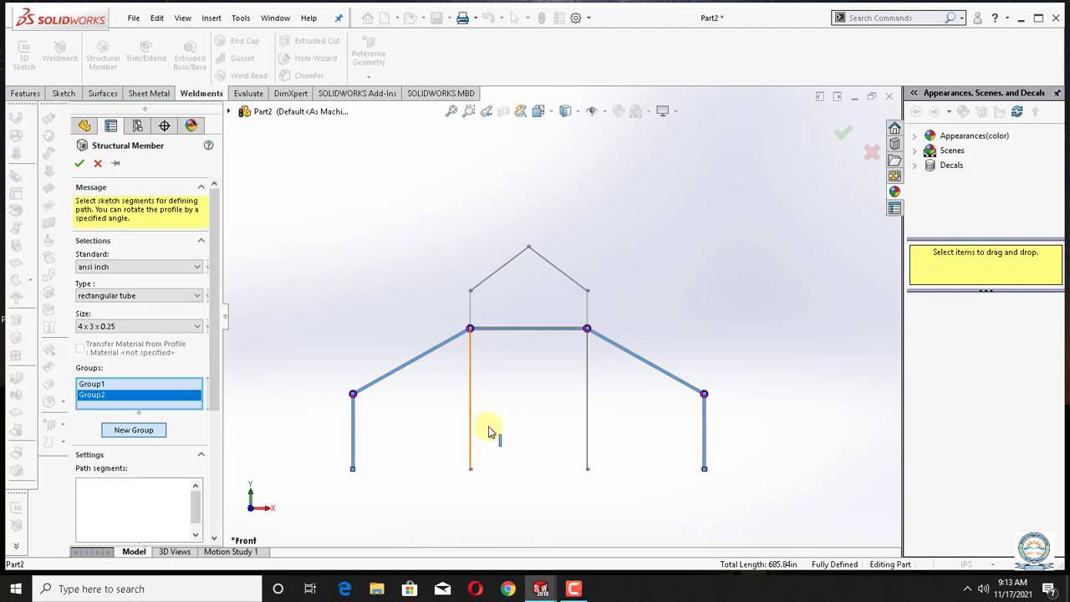
click(490, 430)
click(588, 425)
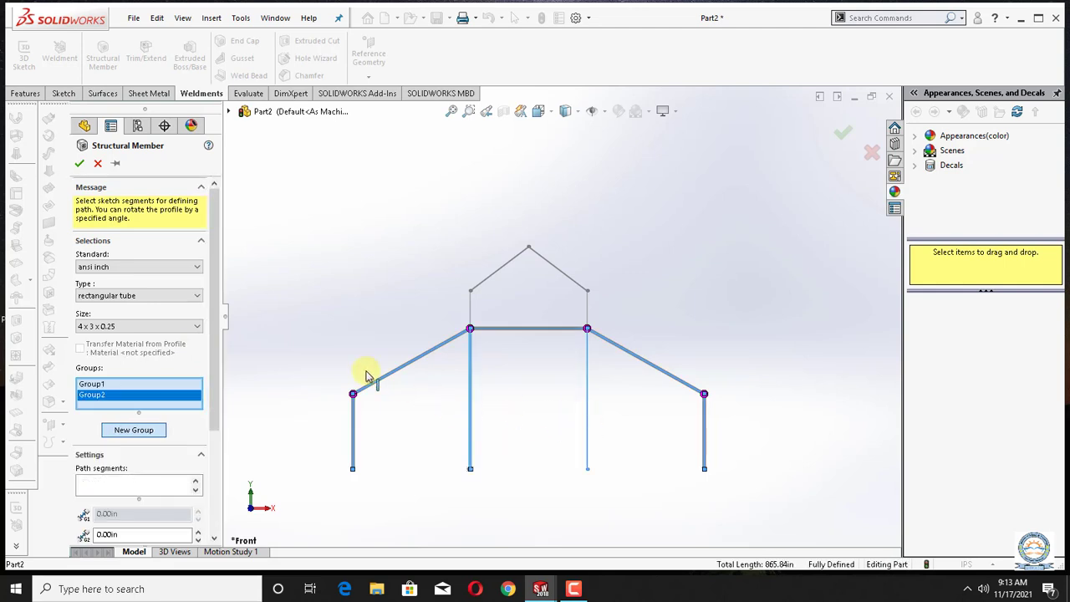
Add a third group with the two short upper vertical lines and the two peak slopes, and create the structural members.
click(133, 431)
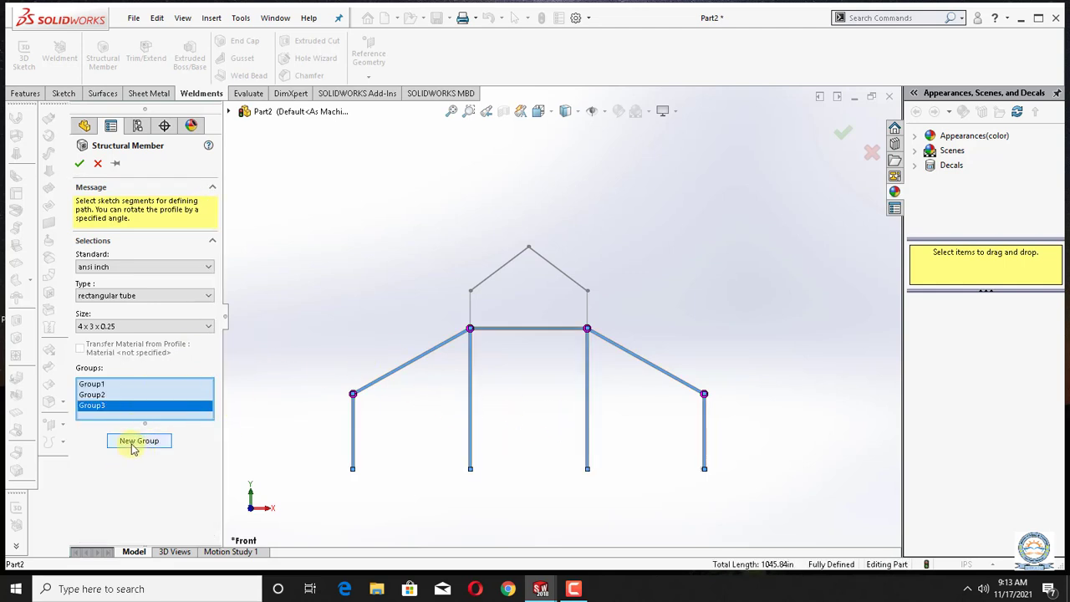
click(471, 310)
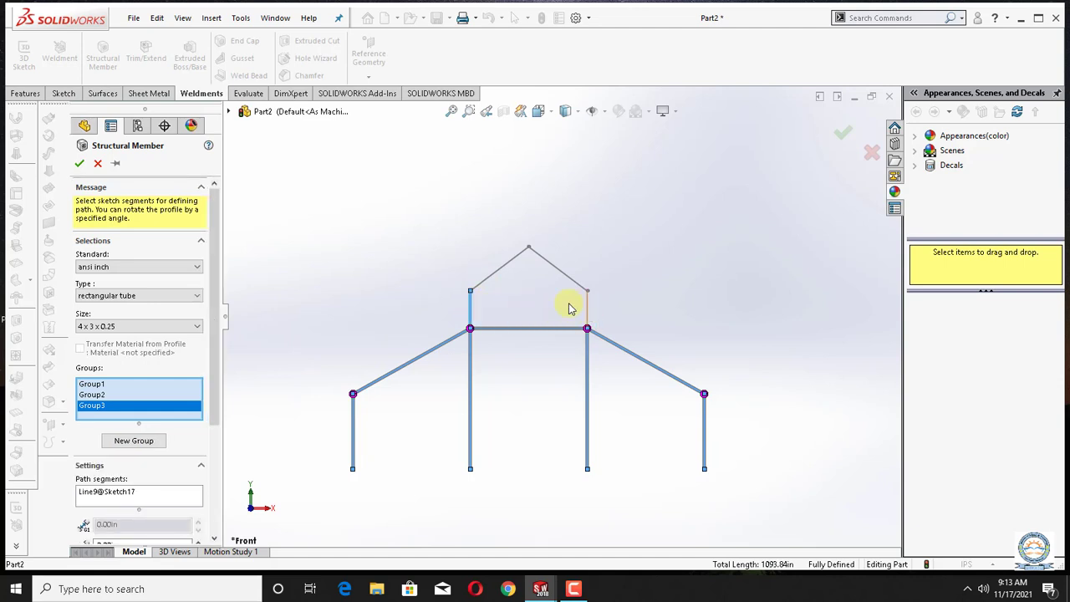
click(491, 277)
click(552, 271)
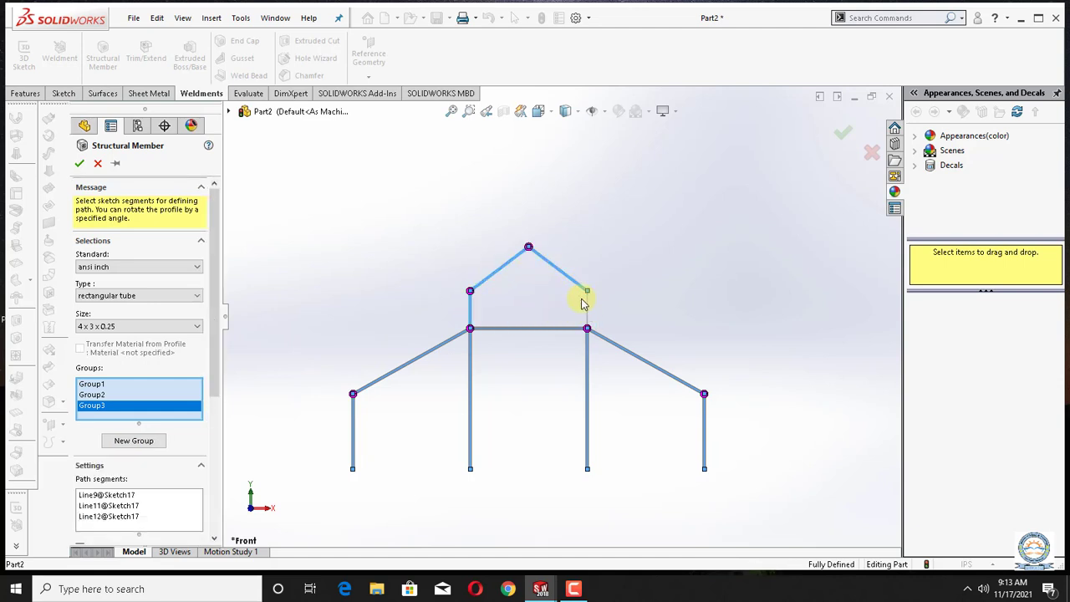
click(590, 307)
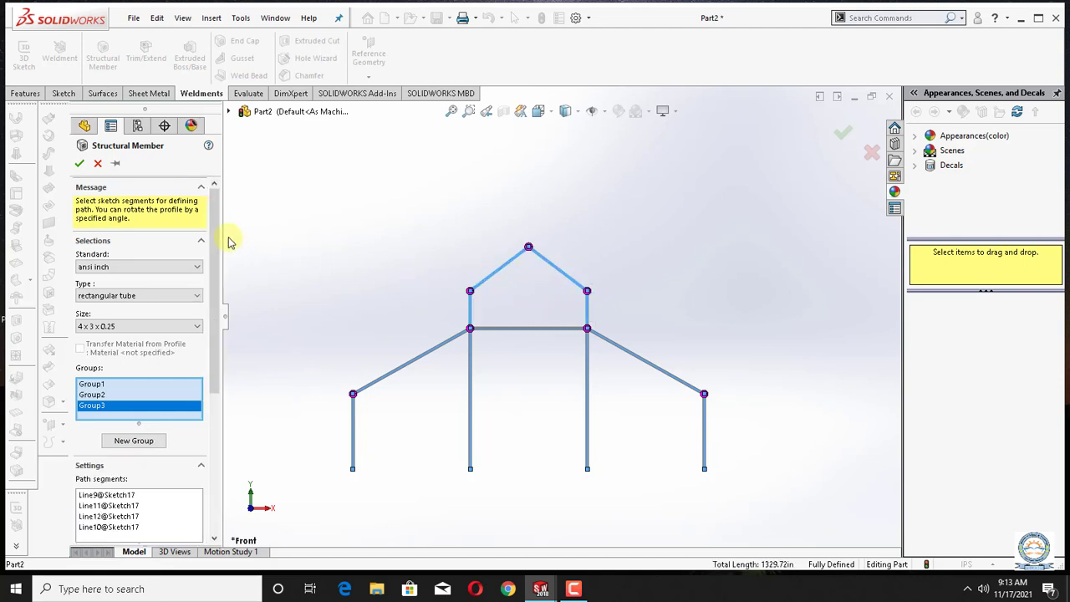
click(80, 163)
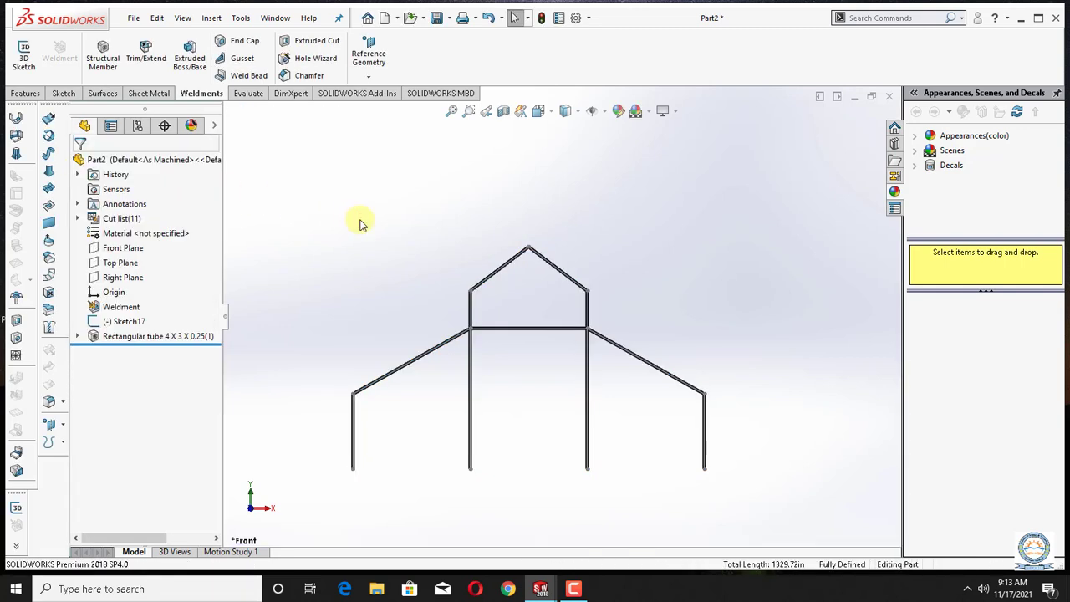
Examine the tube frame and its joints from an angled side view, up close and as a whole.
key(Left)
key(Left)
key(Left)
key(Left)
key(Left)
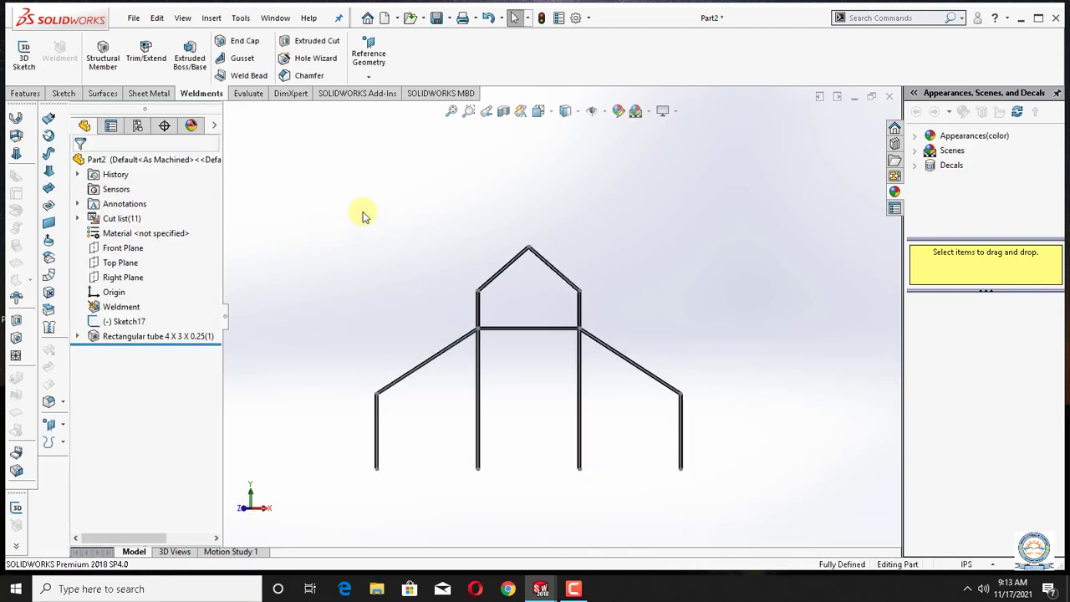
key(Down)
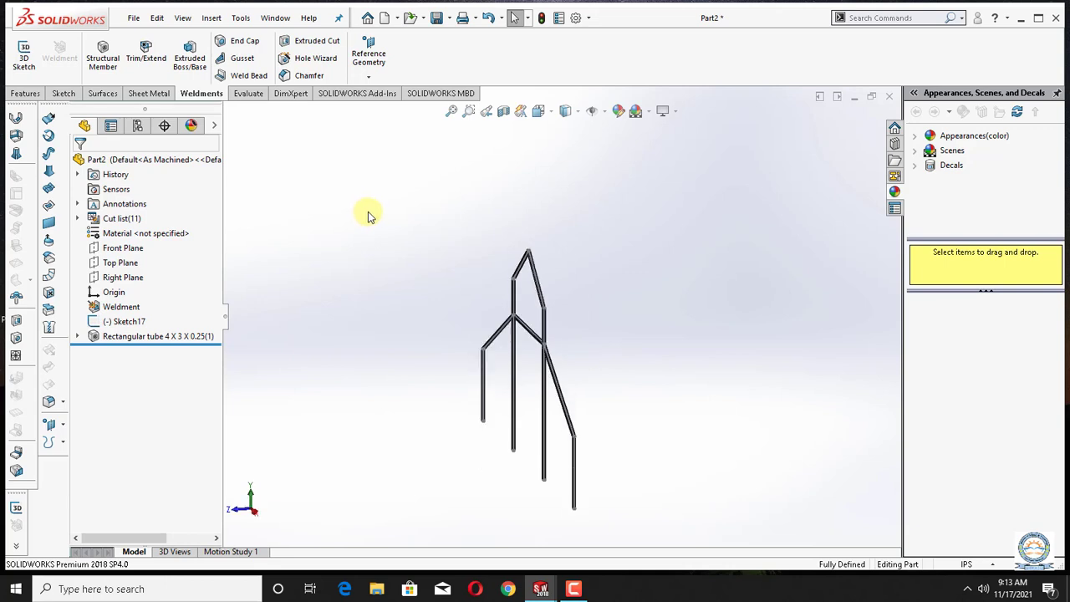
key(shift+z)
key(shift+z)
key(shift+z)
key(shift+z)
key(shift+z)
key(shift+z)
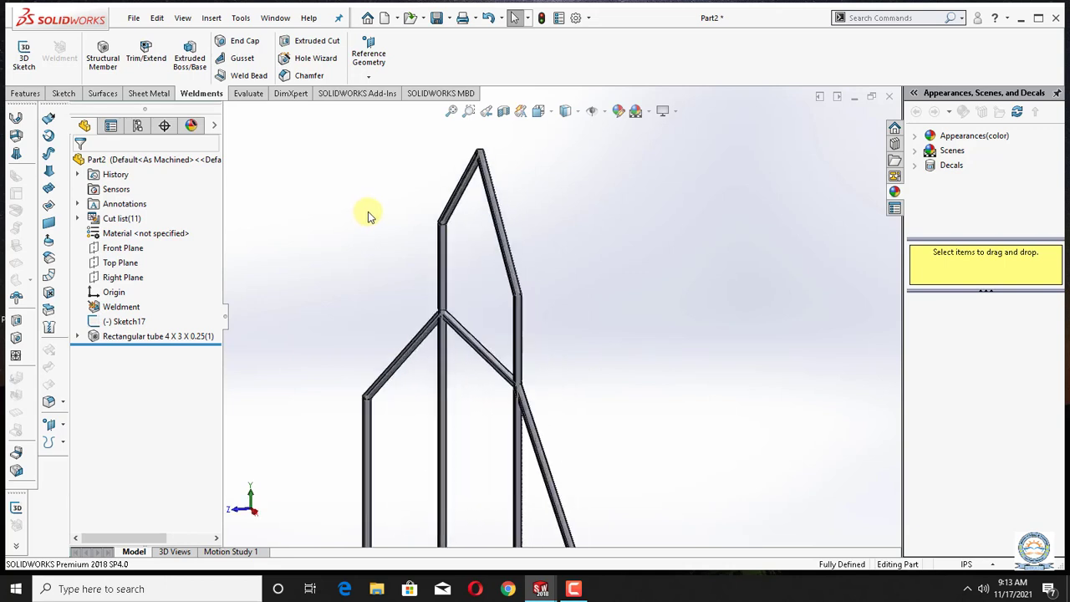
key(shift+z)
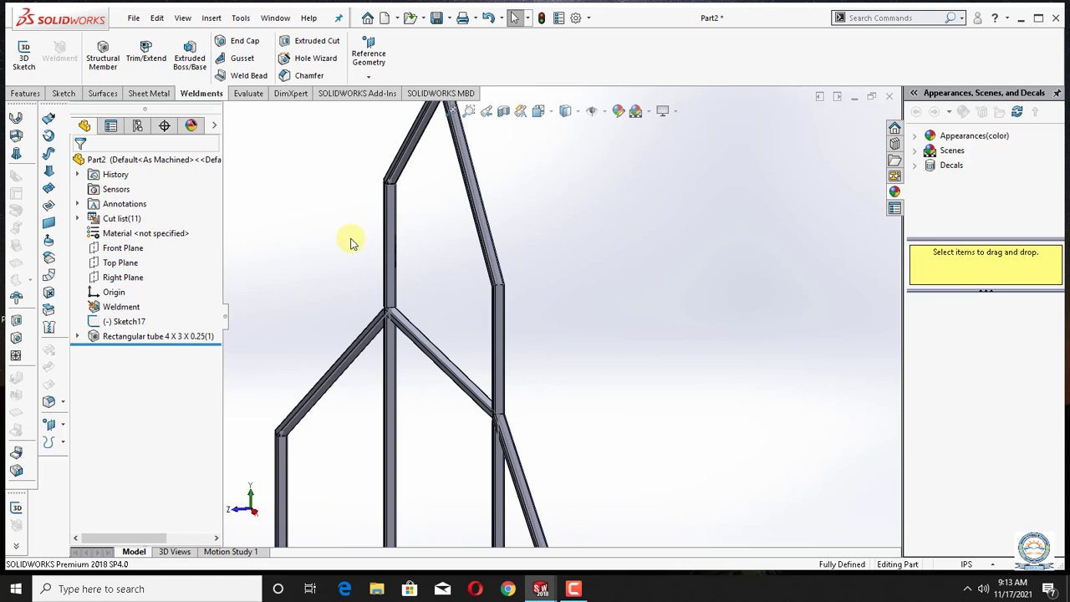
key(z)
key(z)
key(z)
key(z)
key(z)
key(z)
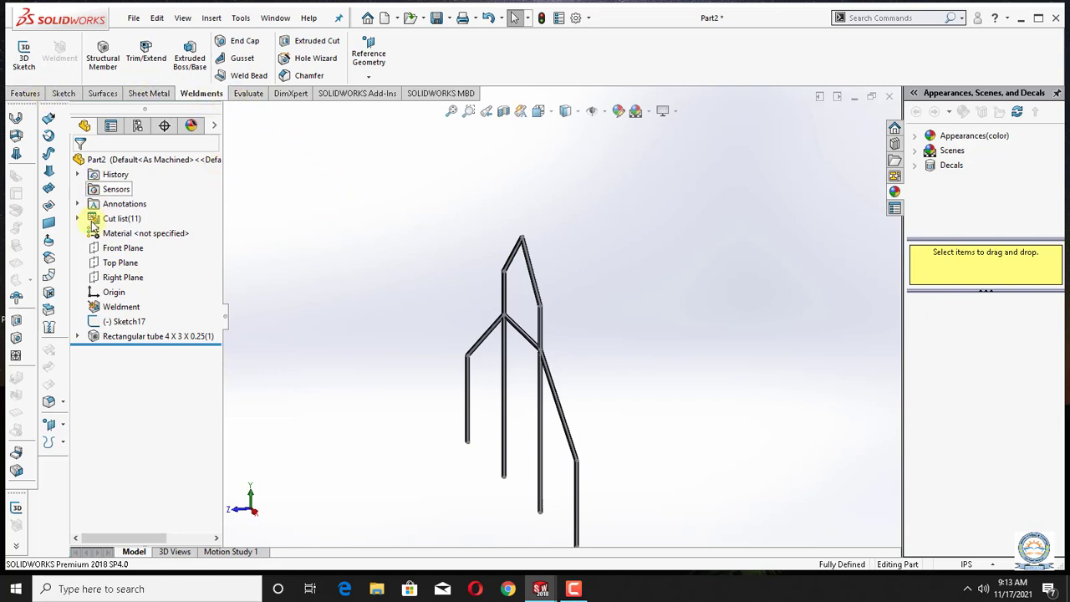
Open a new sketch on the Right Plane, viewed normal to the plane.
right_click(113, 285)
click(191, 276)
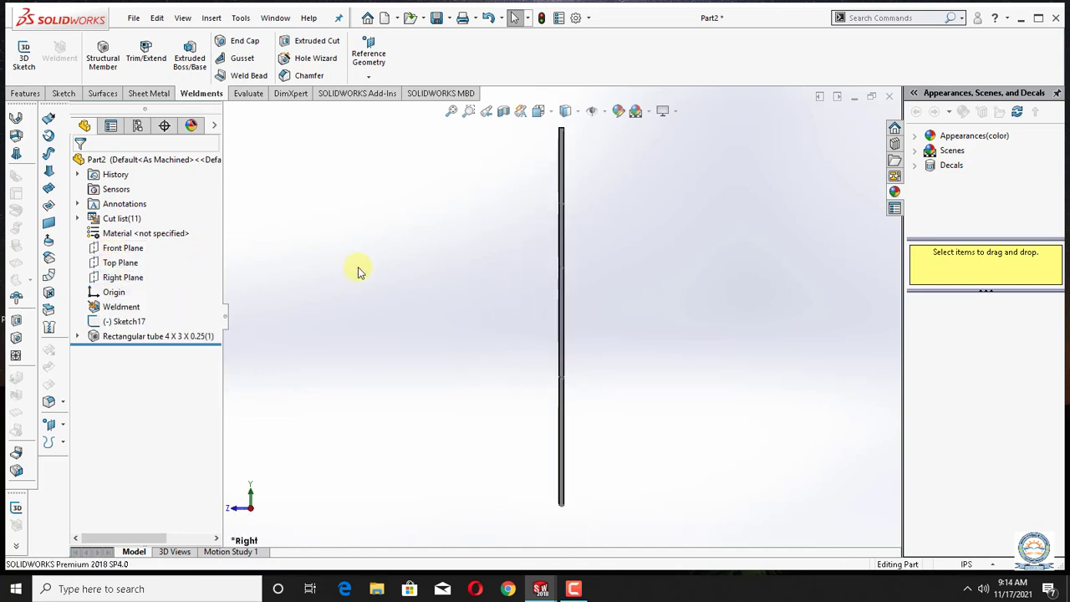
click(21, 93)
key(ctrl+7)
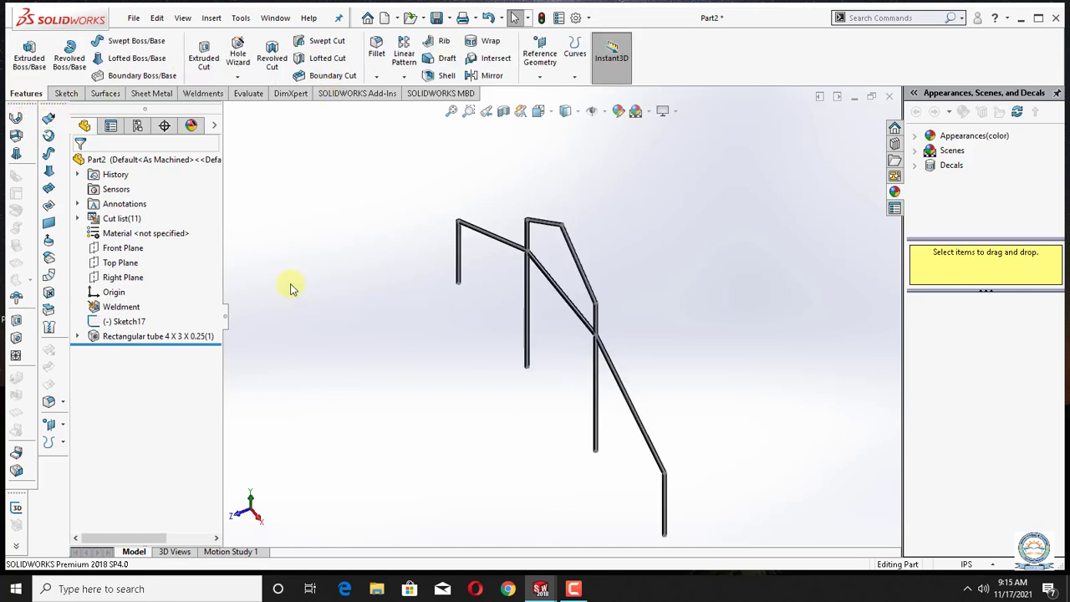
right_click(140, 279)
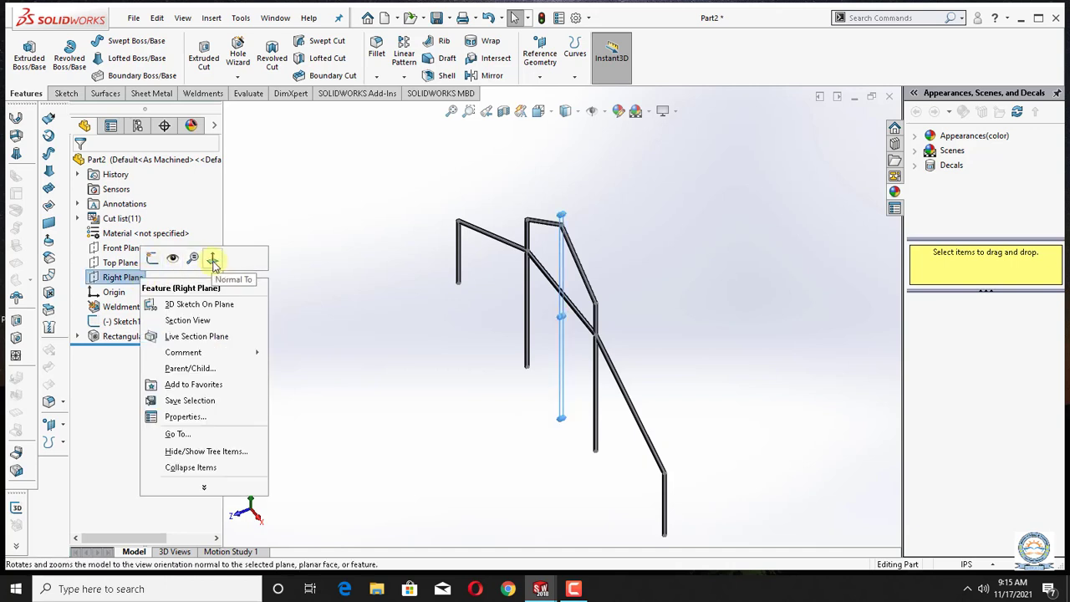
click(213, 258)
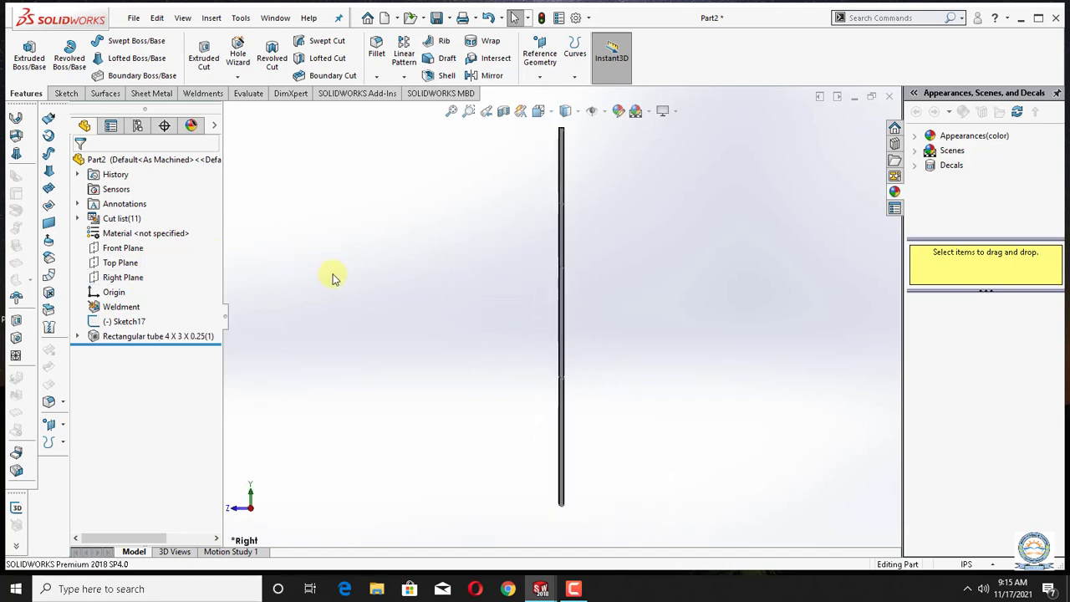
right_click(126, 284)
click(159, 259)
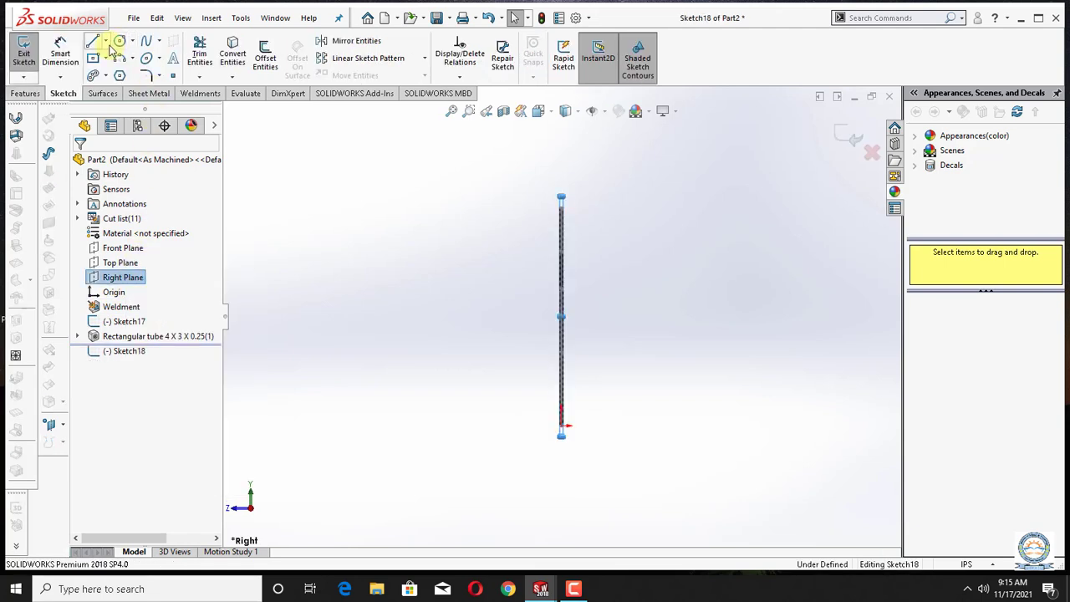
click(106, 41)
click(117, 73)
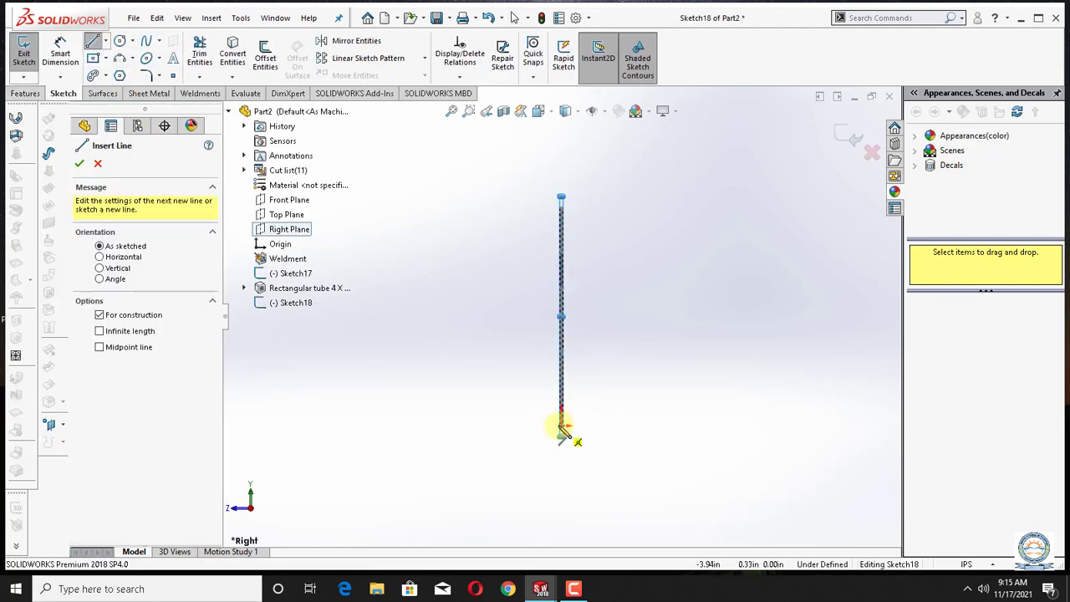
click(561, 426)
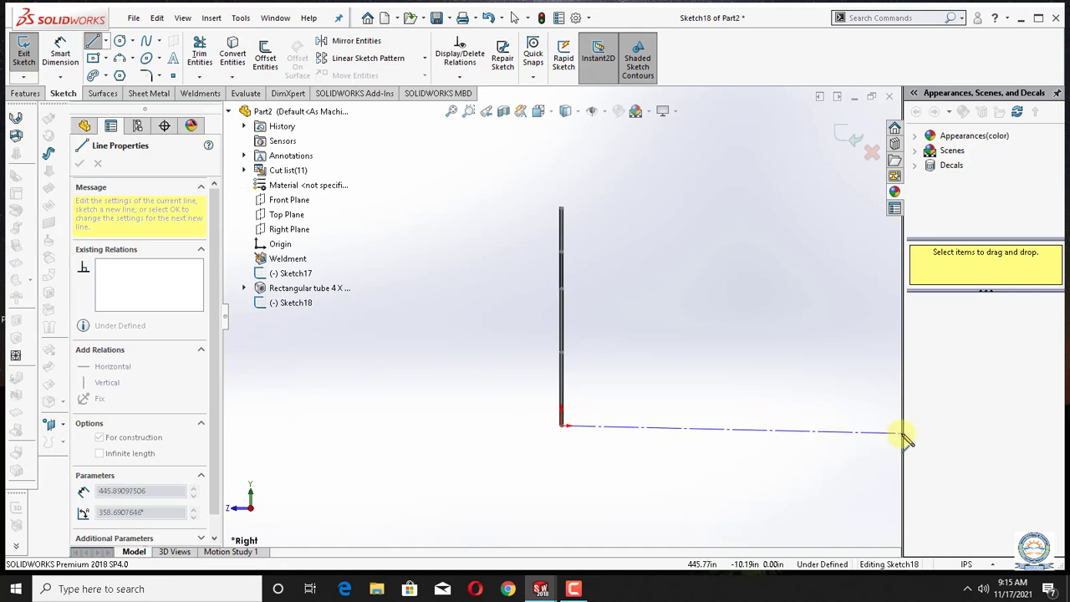
right_click(406, 437)
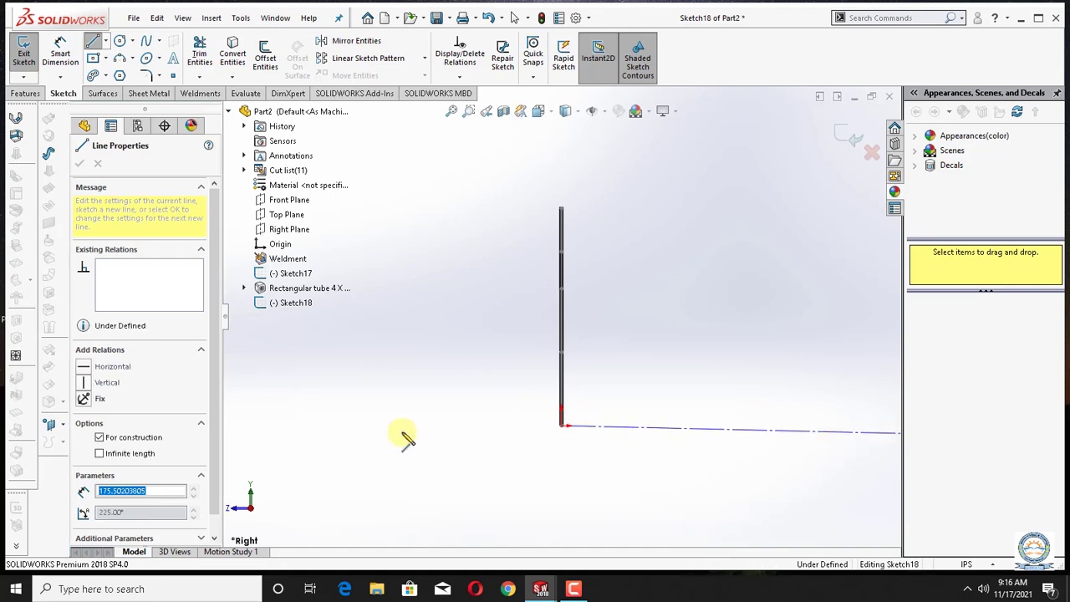
click(432, 445)
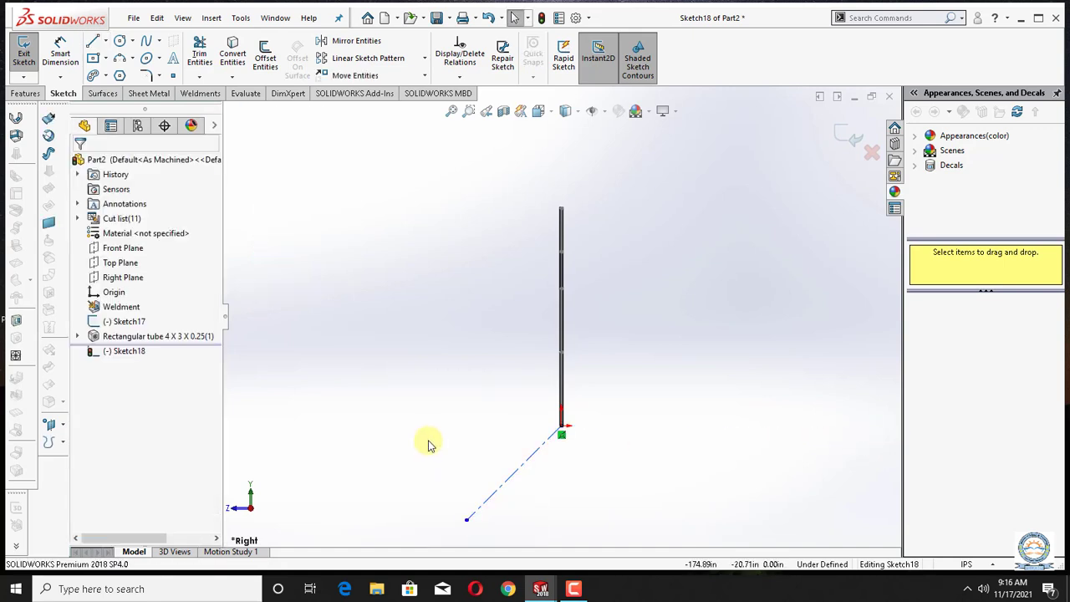
key(ctrl+z)
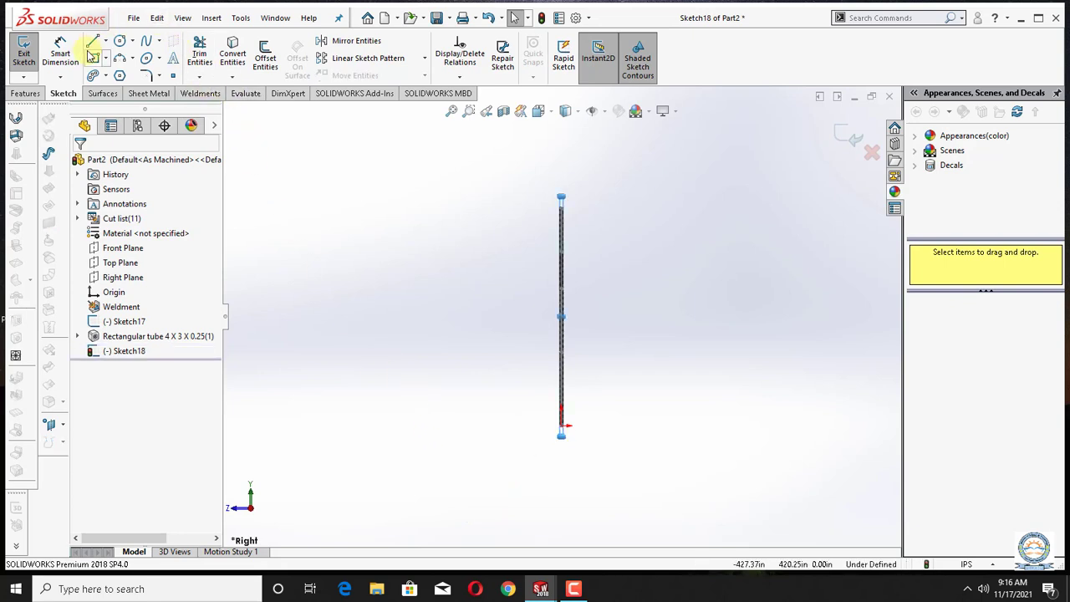
Draw a horizontal centerline about 343 in long from the origin toward the back of the frame.
click(107, 41)
click(108, 72)
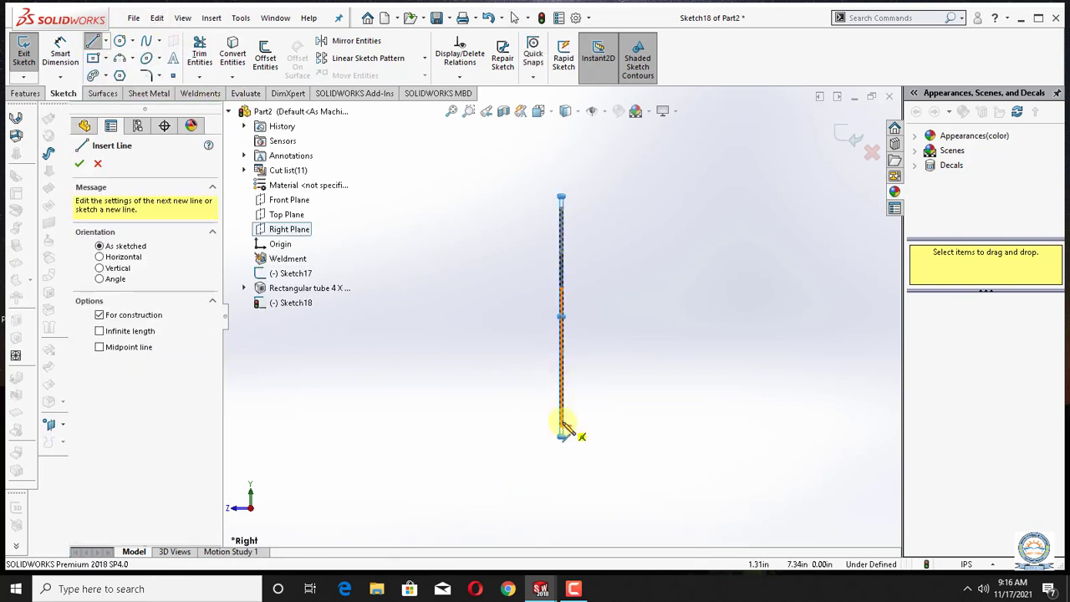
click(562, 427)
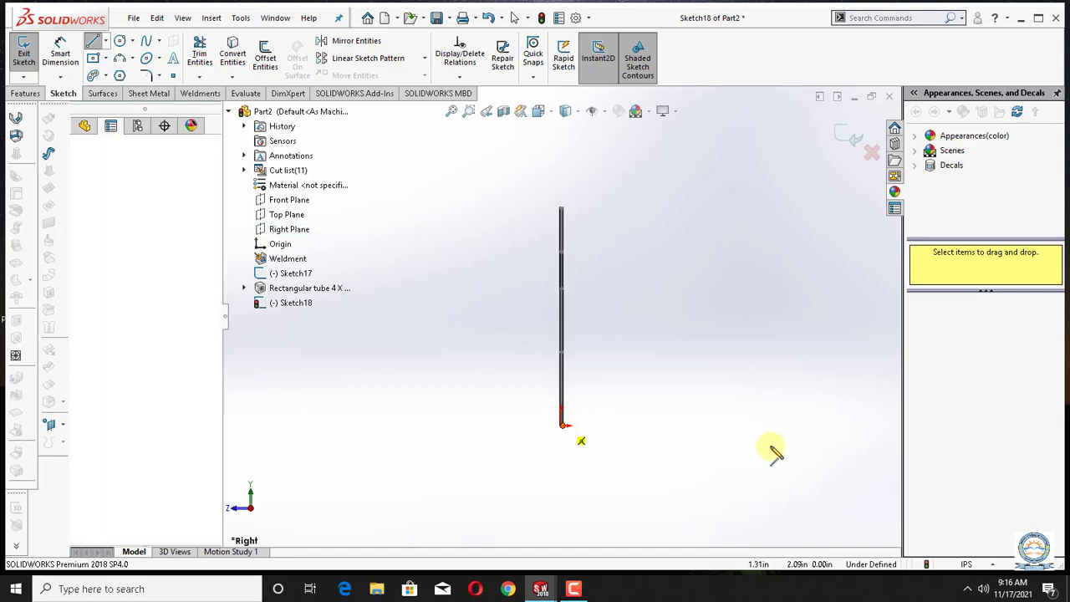
click(827, 427)
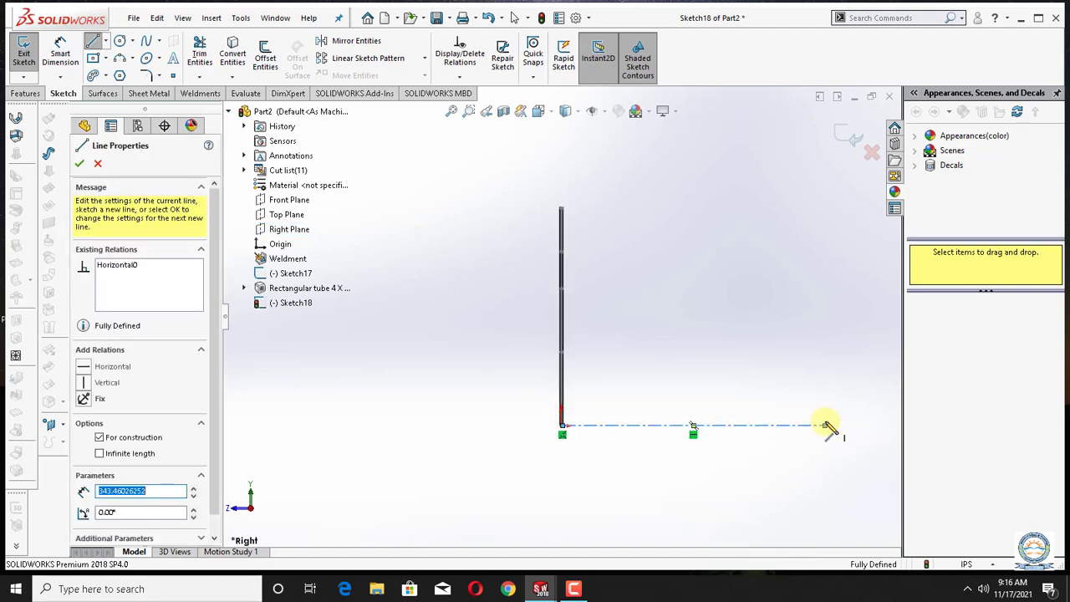
right_click(777, 467)
click(808, 477)
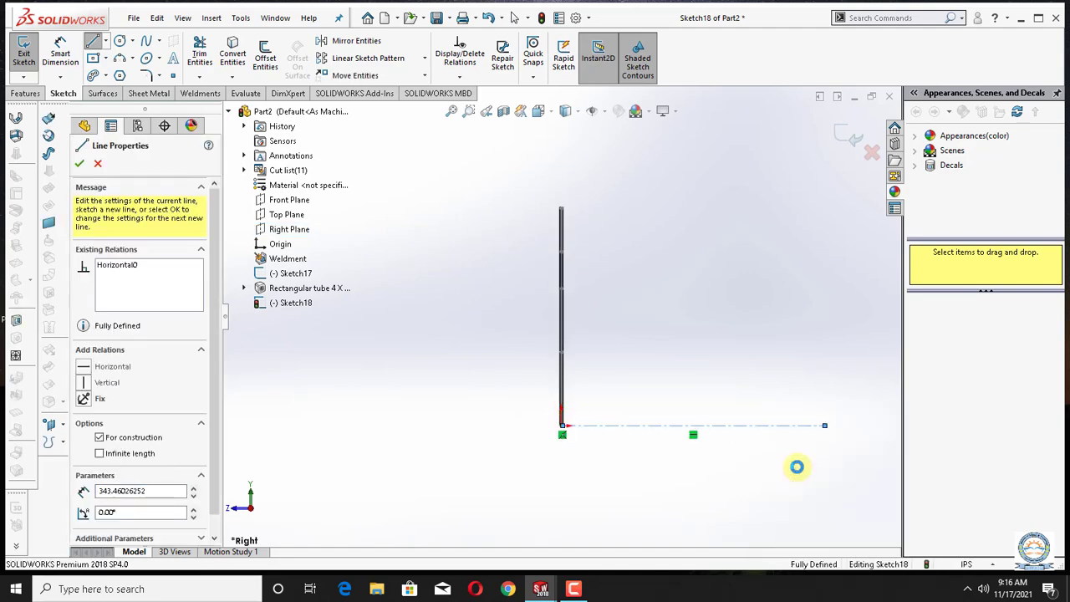
Finish drawing the depth centerline and clear the selection.
right_click(755, 428)
click(768, 329)
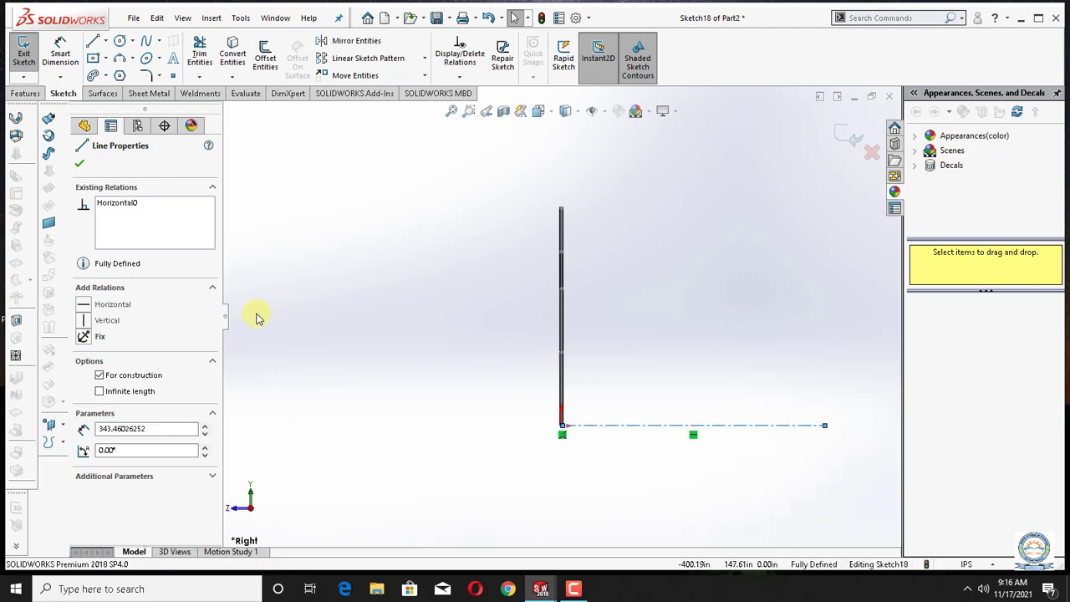
click(255, 308)
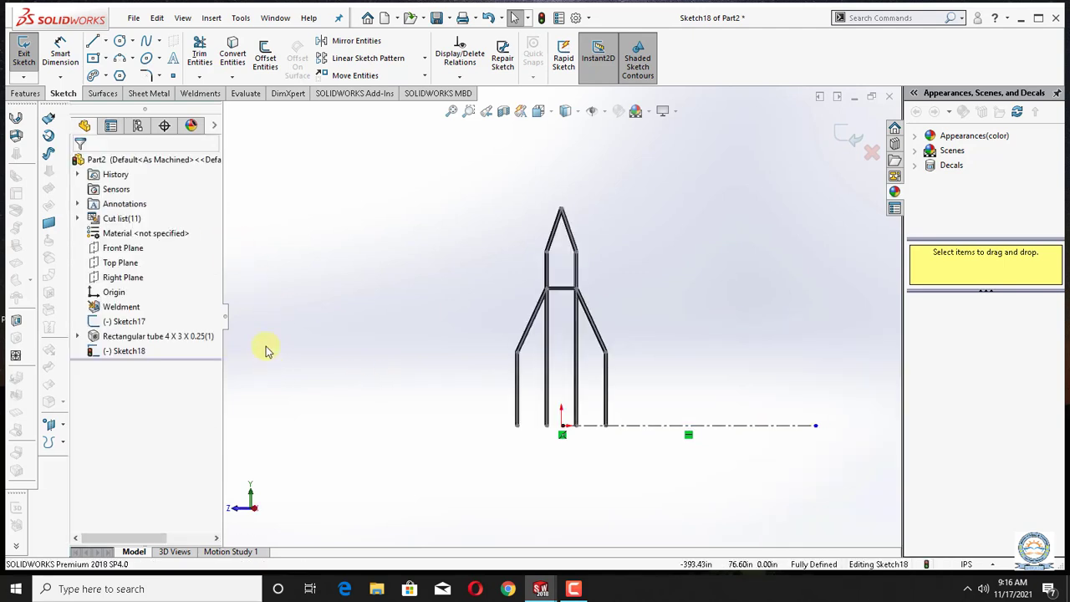
click(424, 67)
click(418, 76)
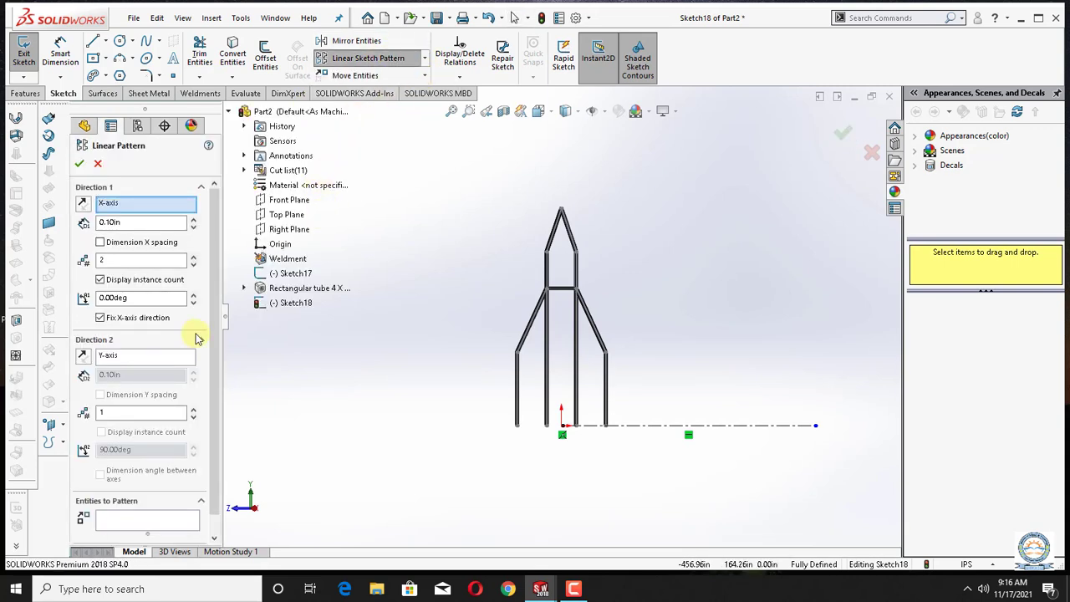
scroll(210, 393, down, 1)
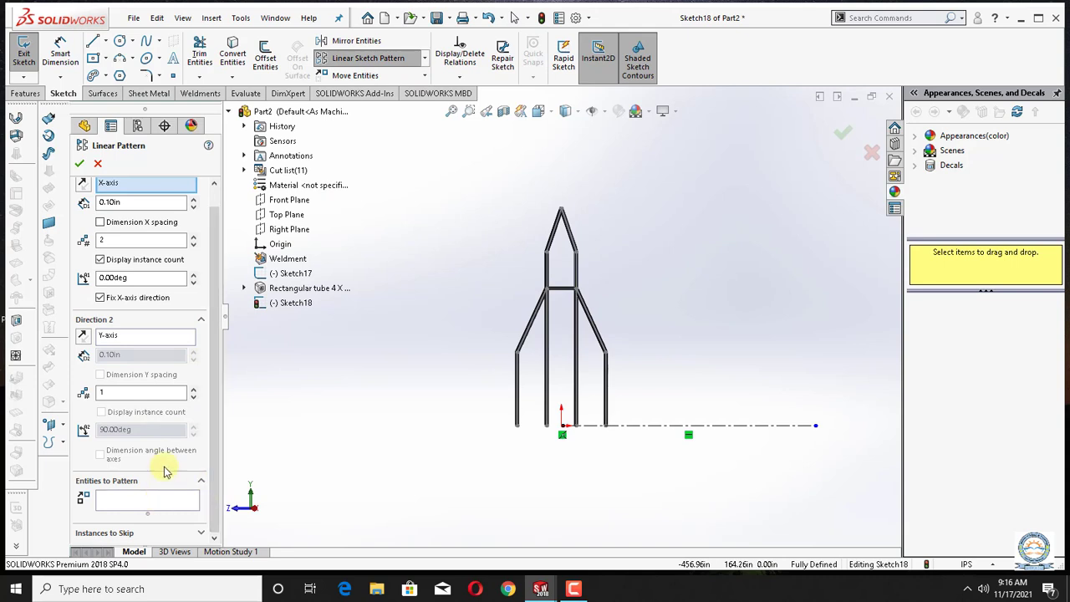
scroll(221, 368, up, 1)
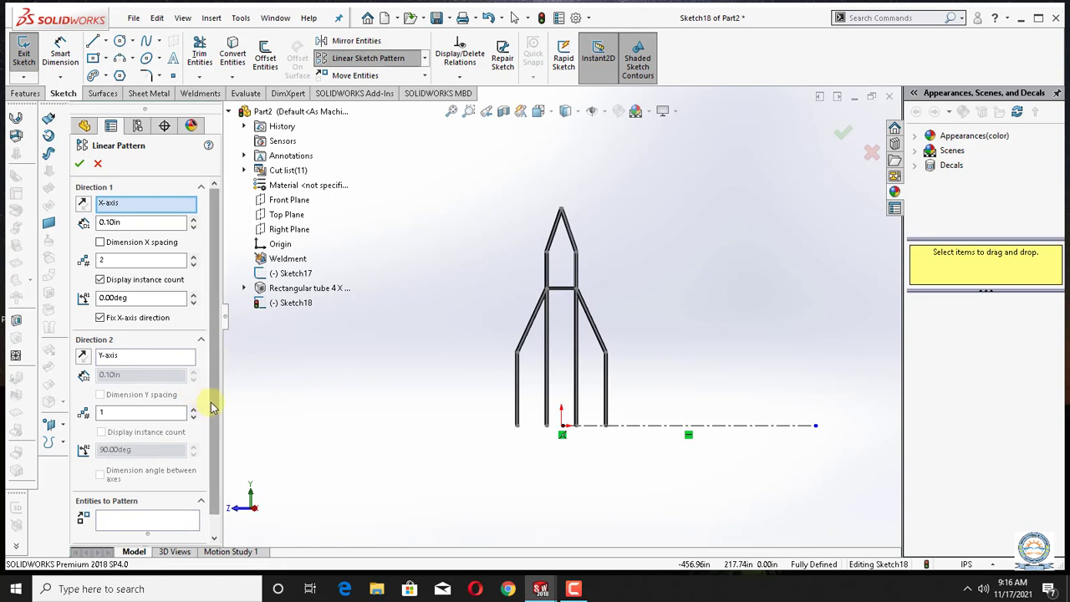
scroll(215, 445, down, 1)
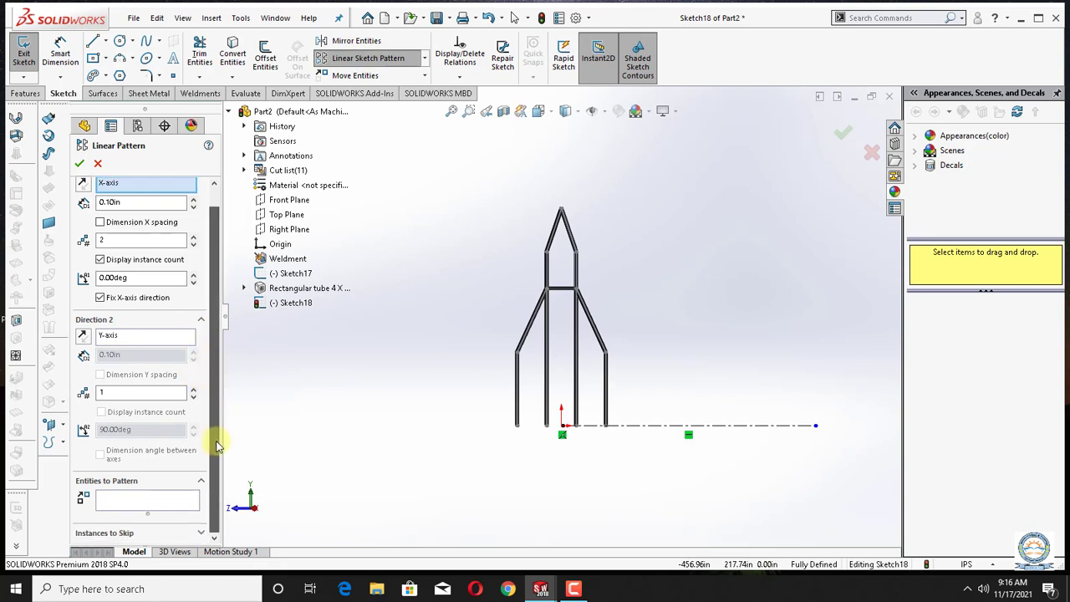
scroll(215, 406, up, 1)
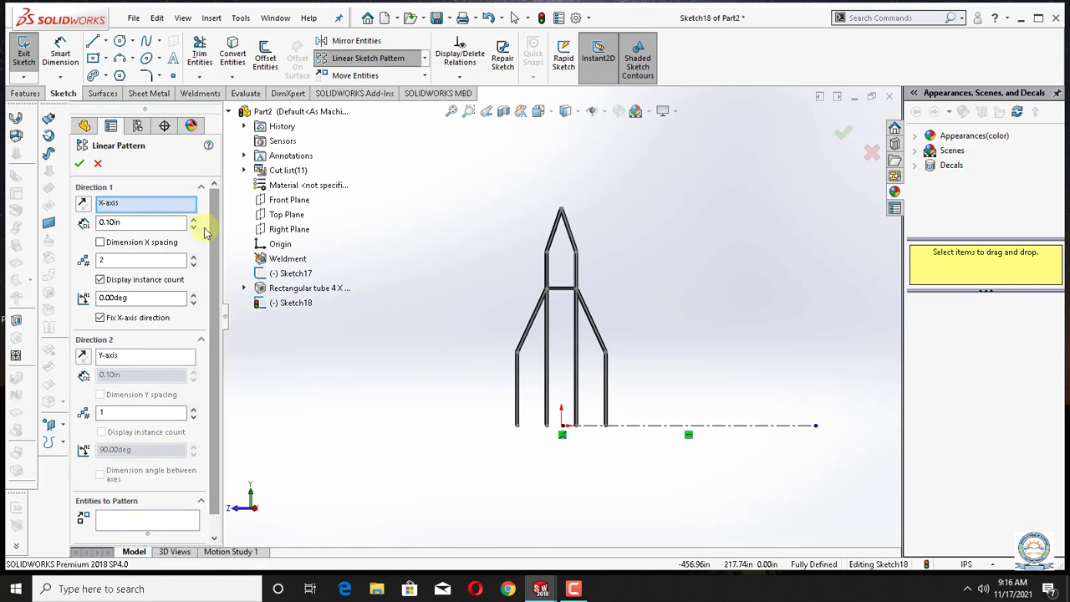
click(99, 164)
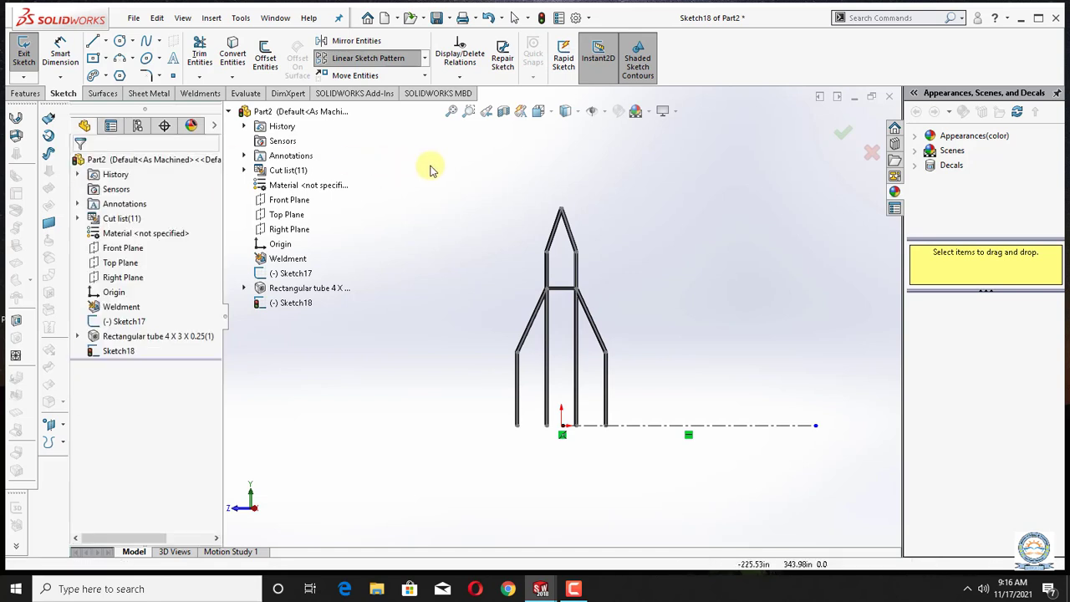
click(425, 57)
click(414, 77)
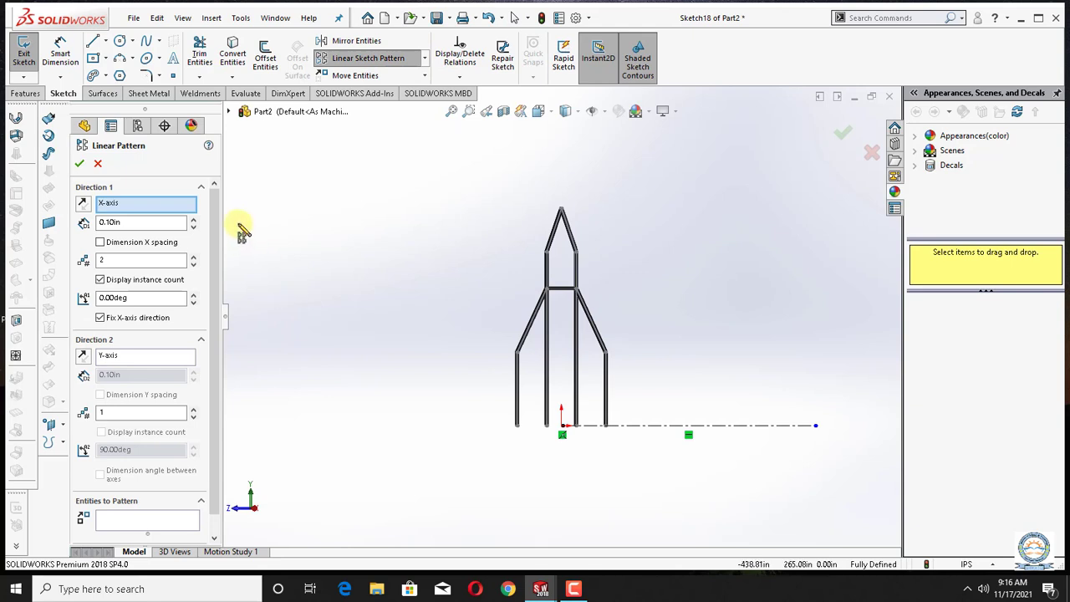
click(99, 165)
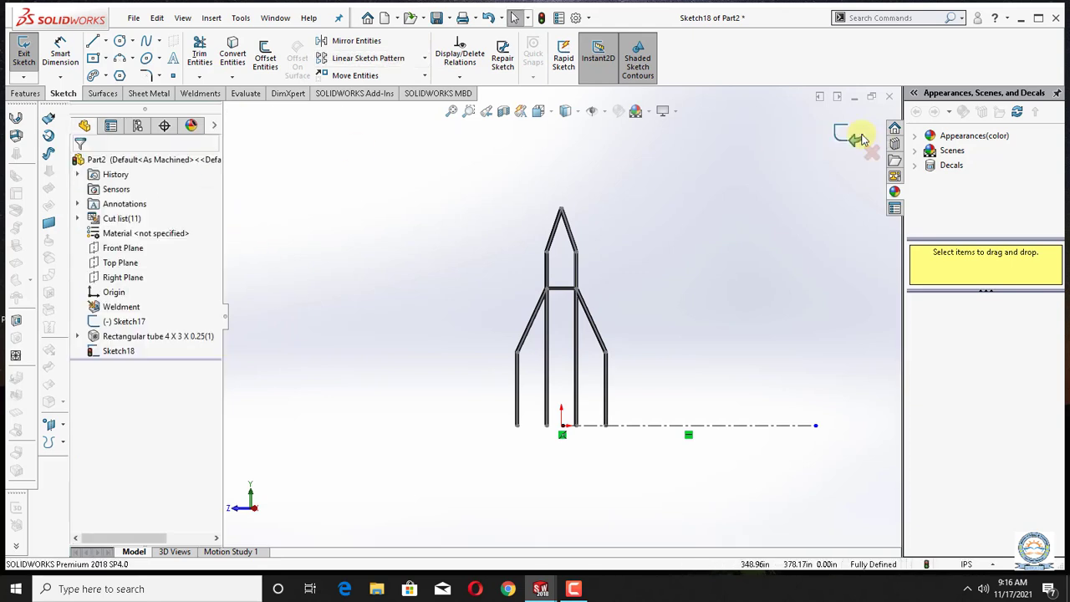
Exit the sketch and start a linear pattern of bodies along the depth centerline.
click(844, 133)
click(786, 251)
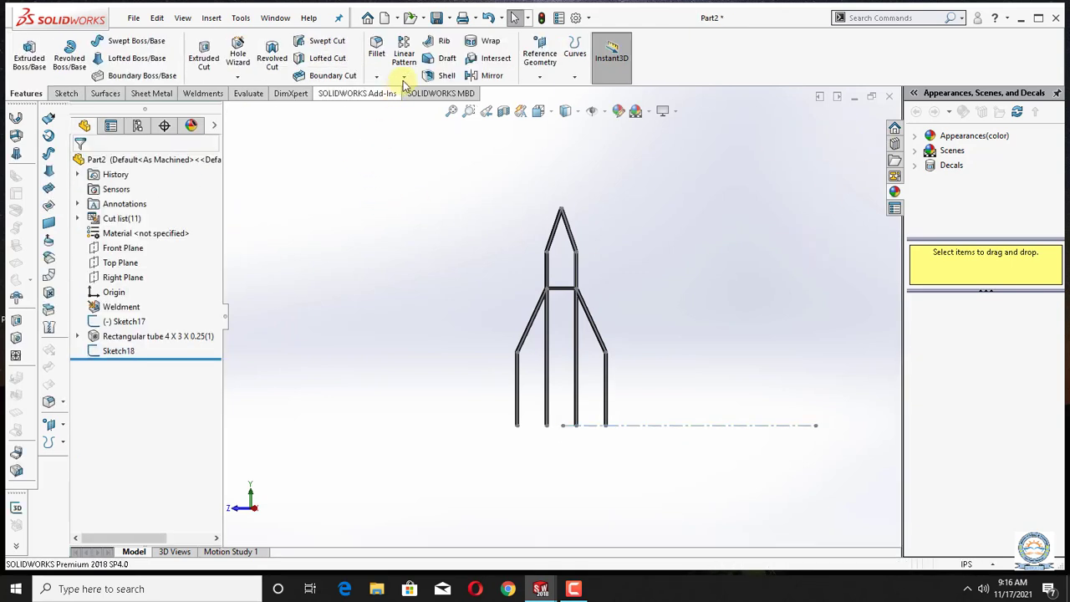
click(404, 76)
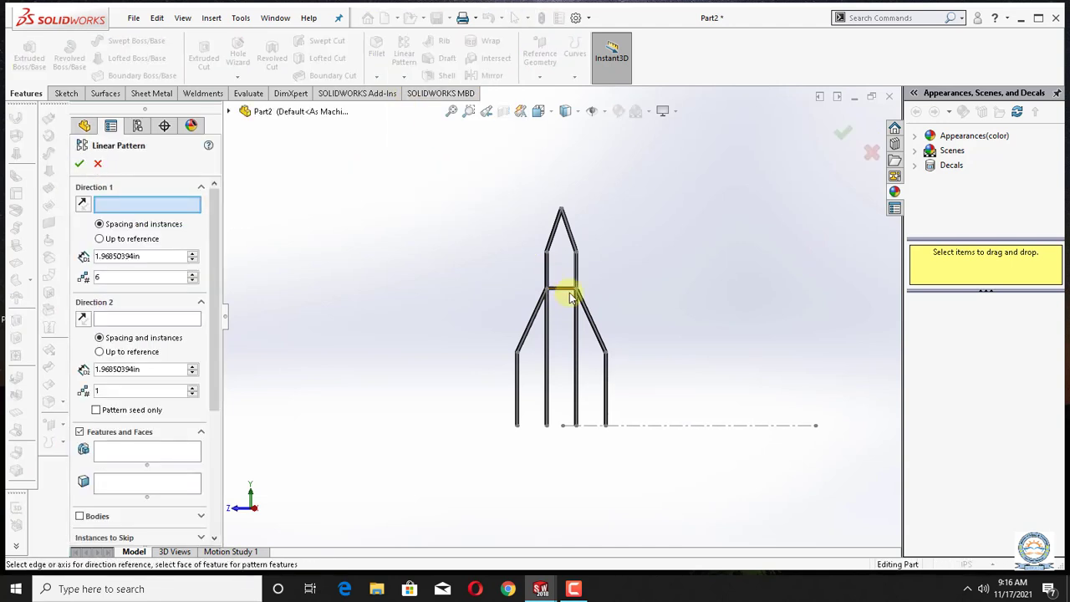
click(692, 429)
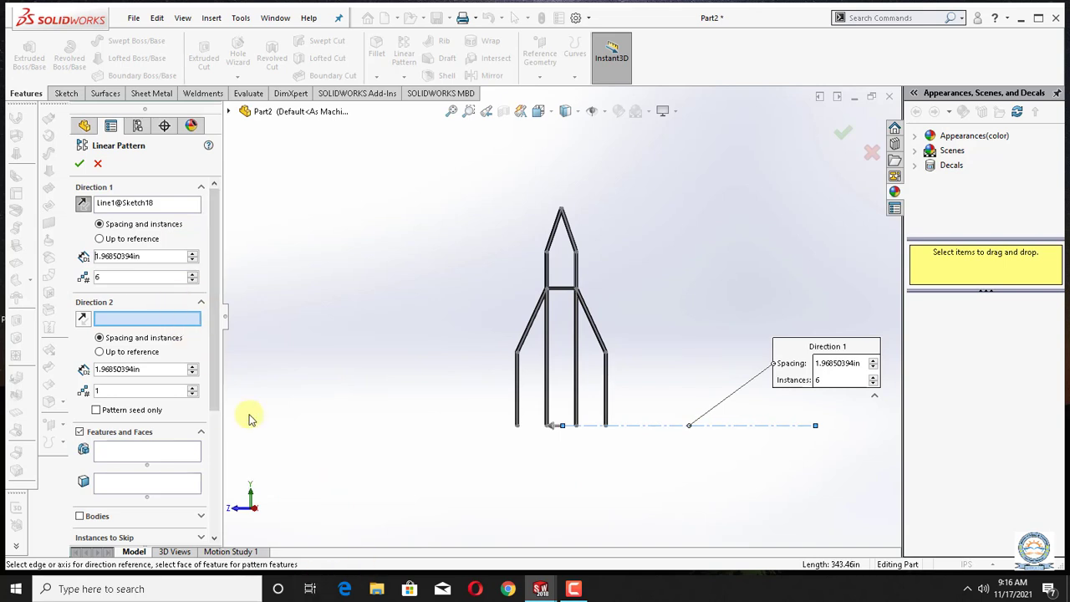
click(79, 517)
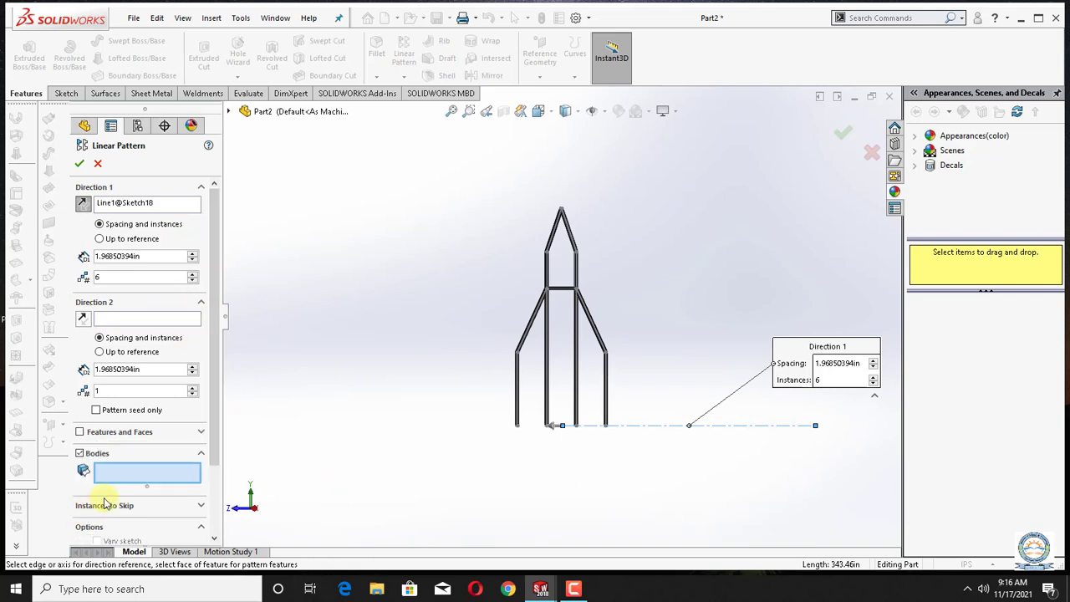
Select all the frame's tube bodies for the pattern: the outer and inner posts, slopes, upper verticals, peak members and crossbar.
click(604, 411)
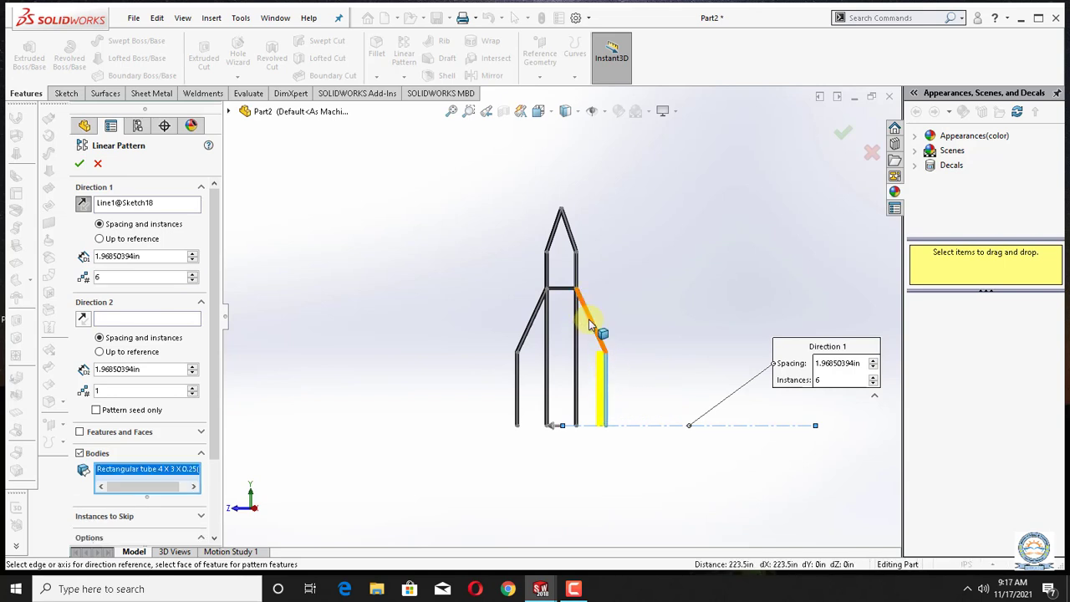
click(601, 330)
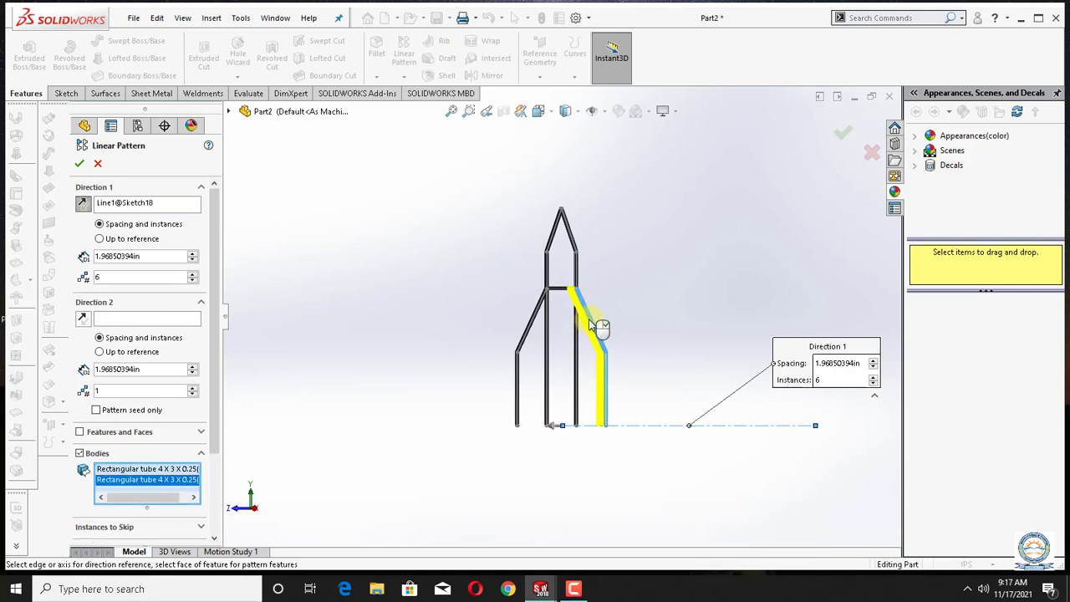
click(577, 266)
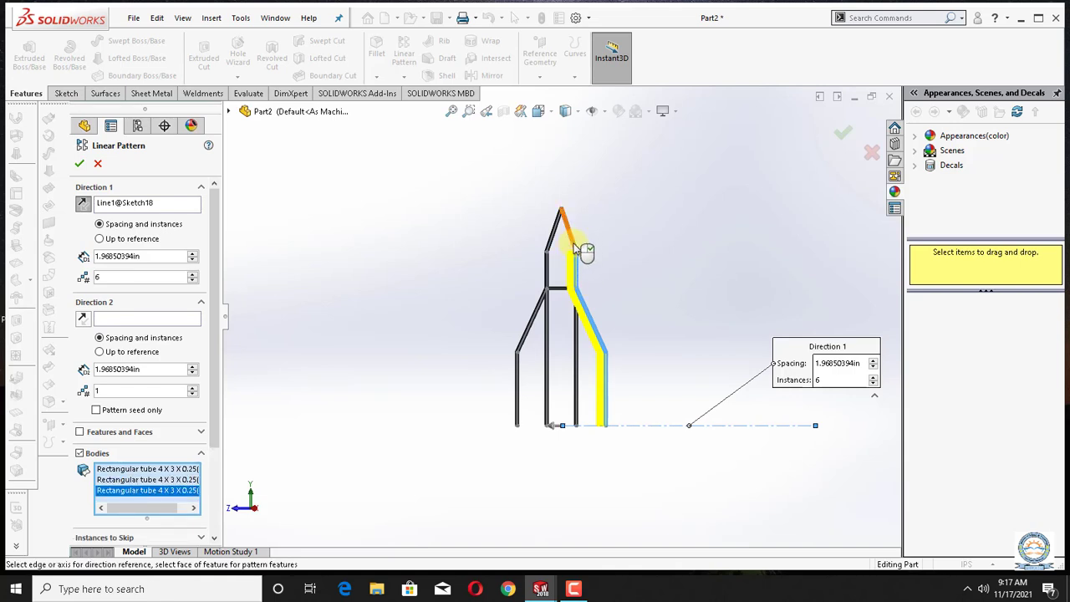
click(572, 243)
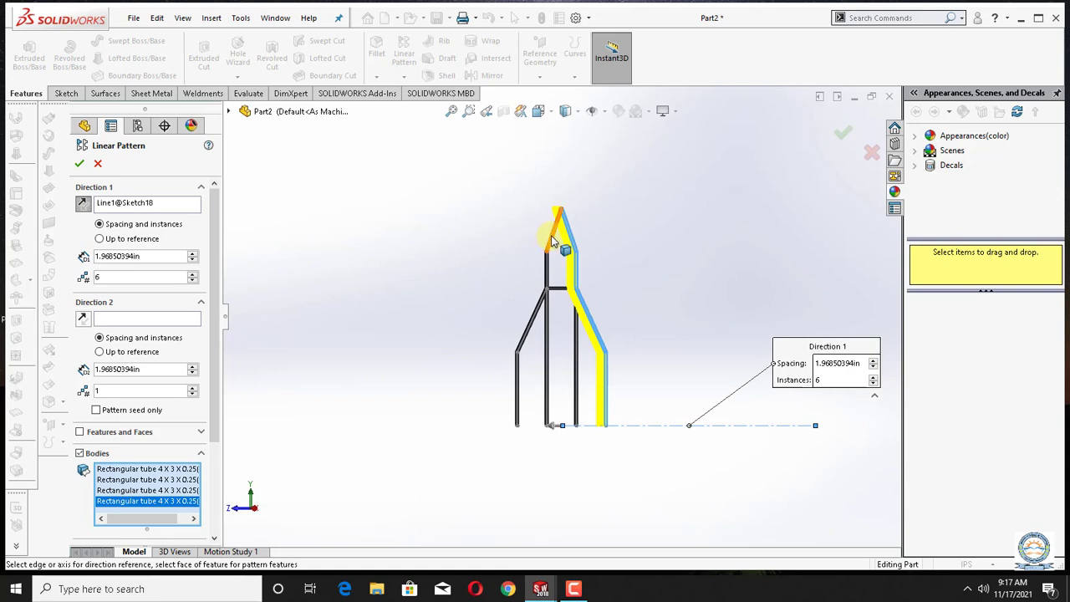
click(552, 242)
click(549, 278)
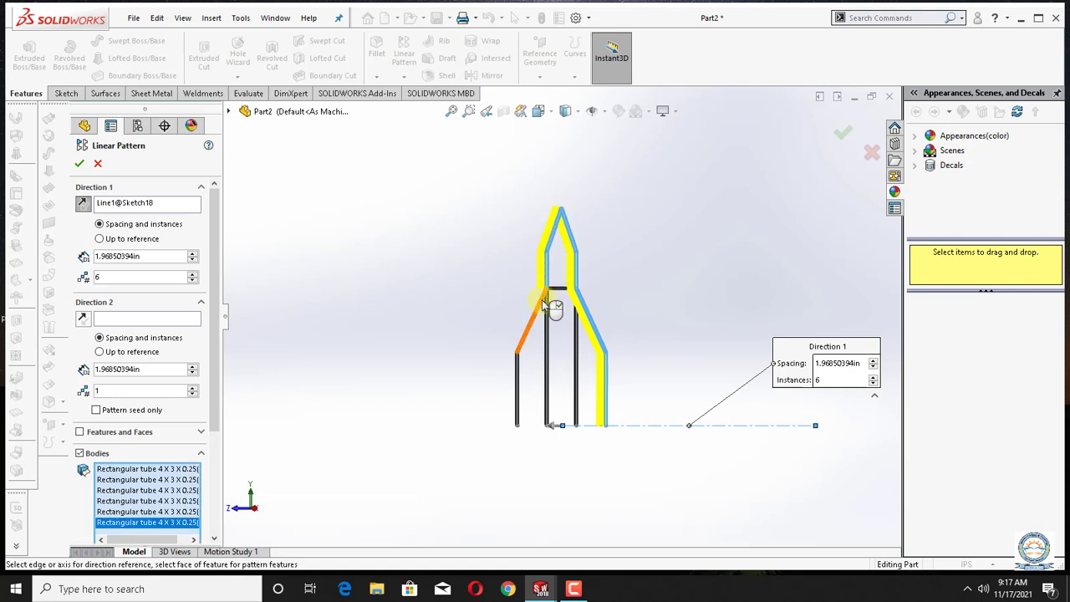
click(542, 300)
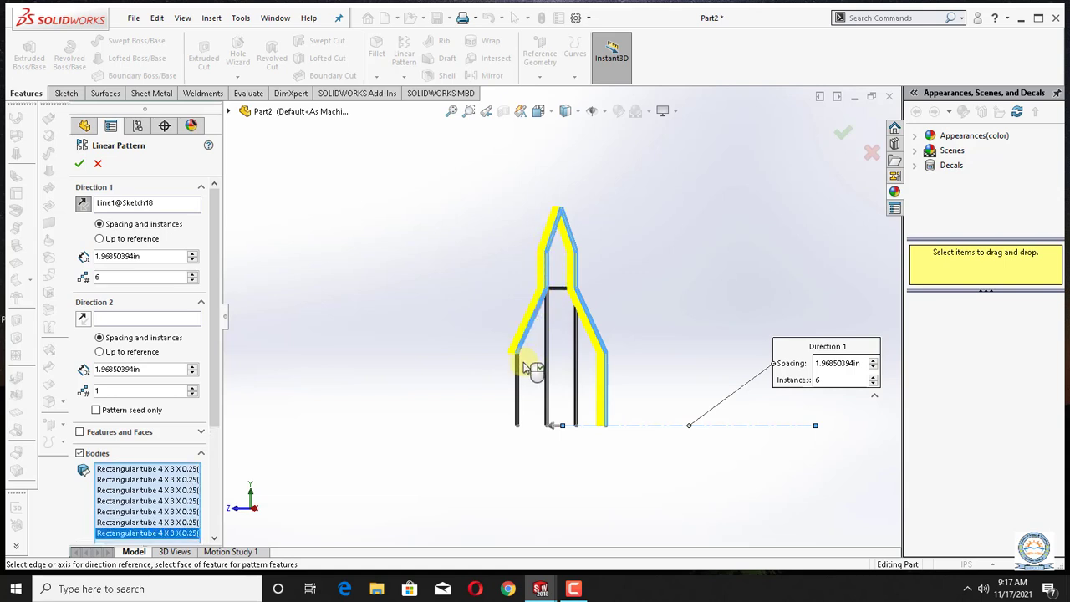
click(552, 408)
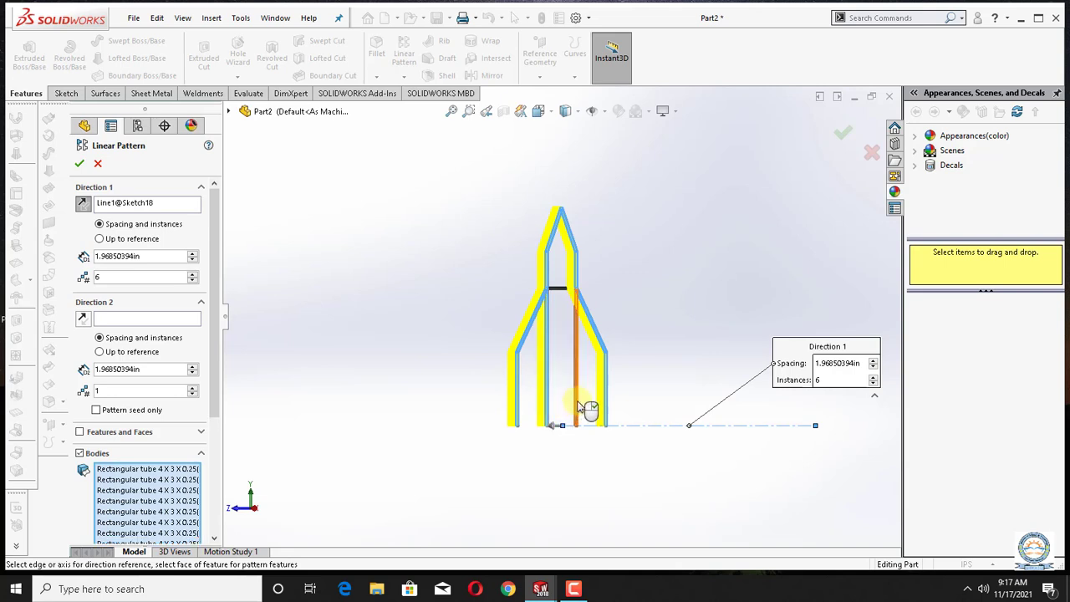
click(576, 353)
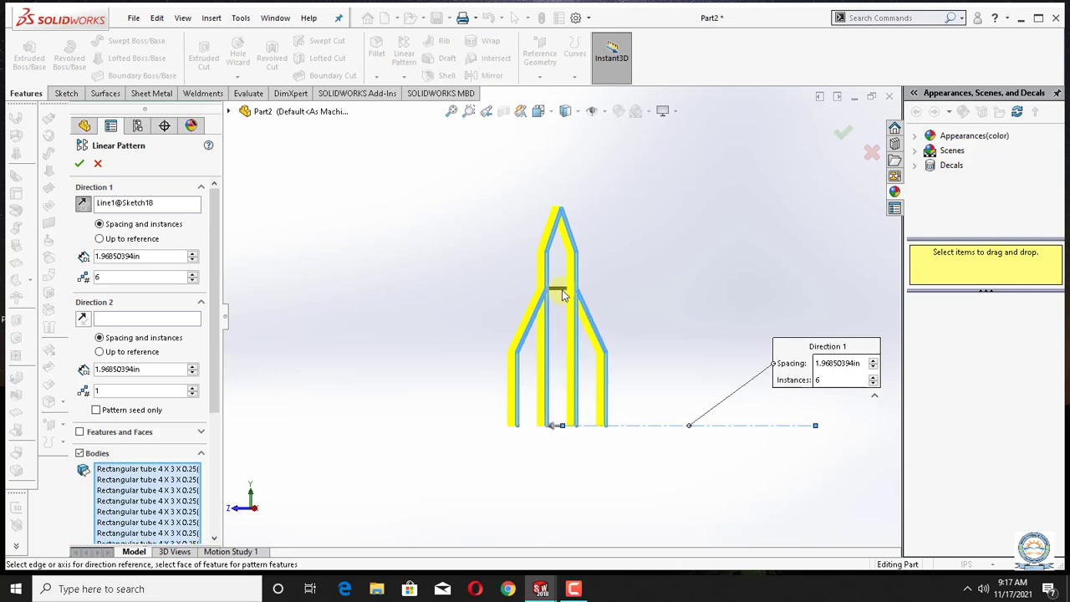
click(560, 289)
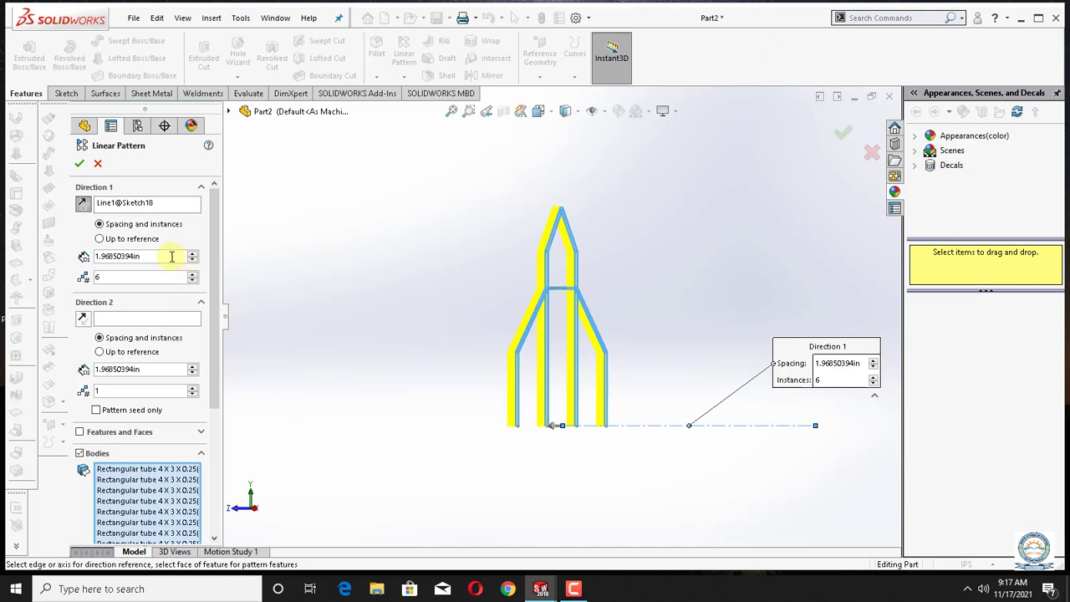
Set the pattern spacing to 144 in with 6 instances, reverse its direction to follow the centerline, and create the pattern.
key(ctrl+a)
text(144)
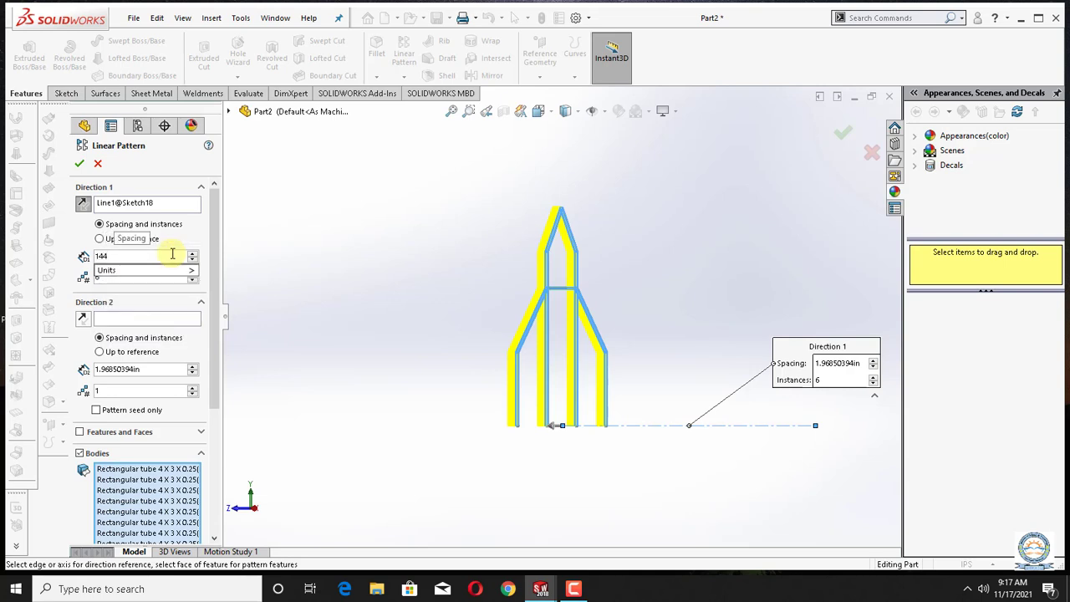
key(Return)
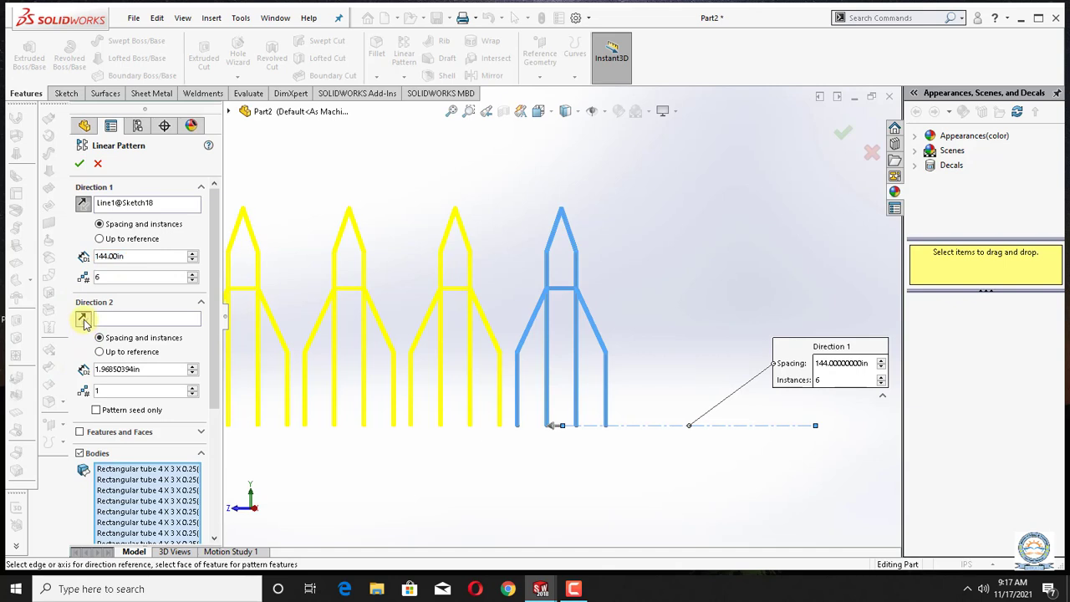
click(82, 209)
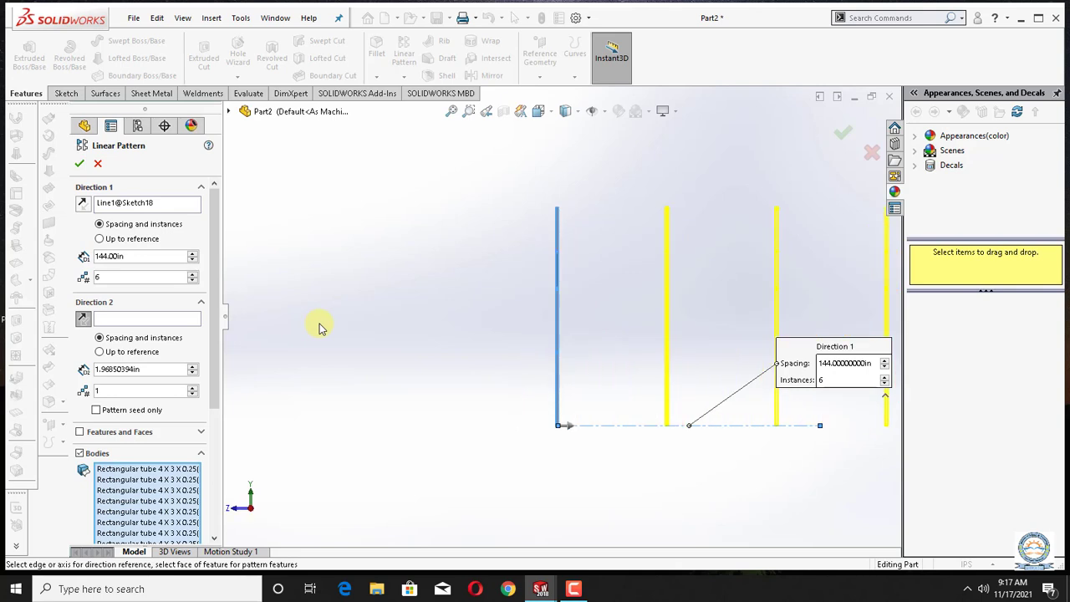
scroll(319, 328, up, 2)
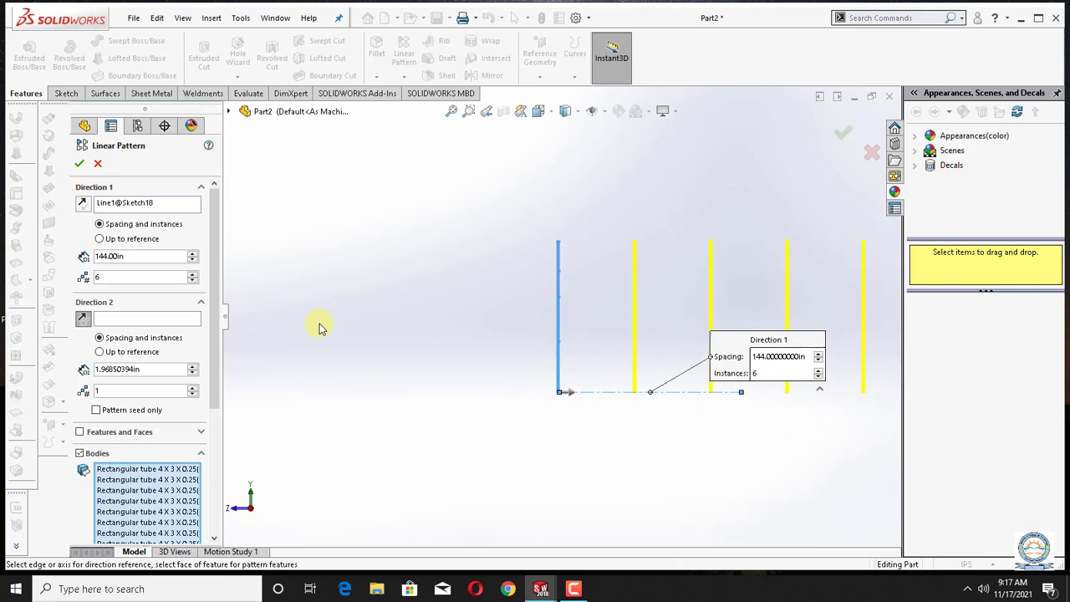
scroll(320, 328, up, 3)
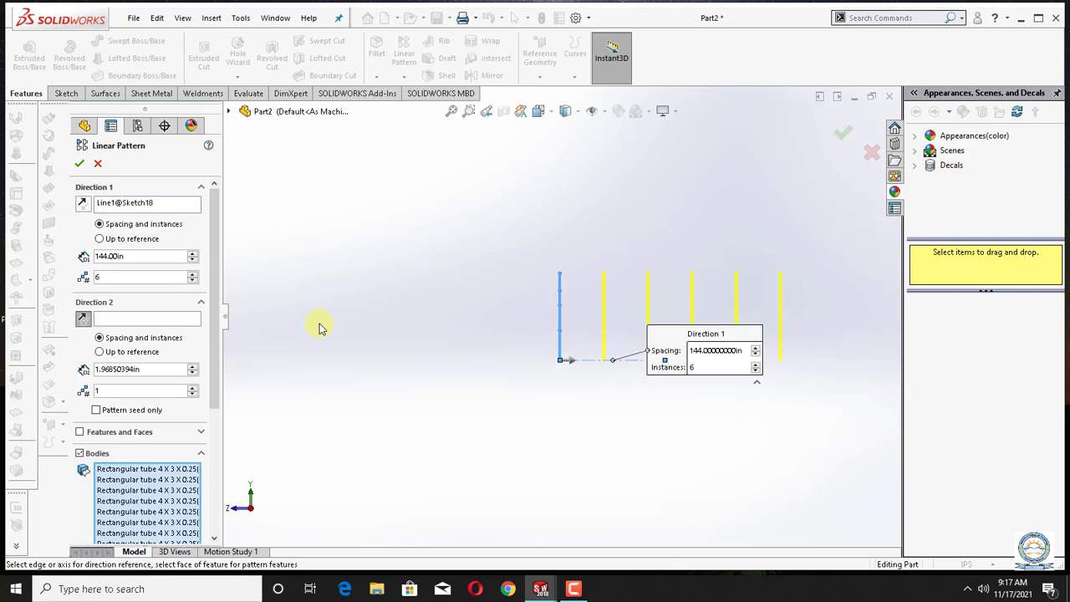
key(Down)
key(Right)
key(Right)
key(Right)
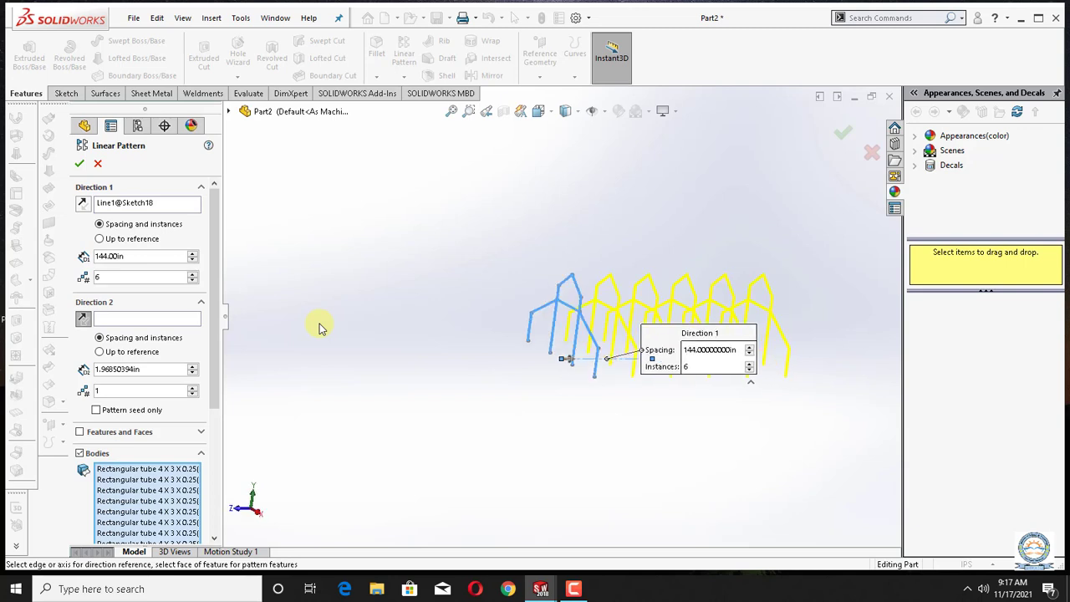
key(Down)
key(Down)
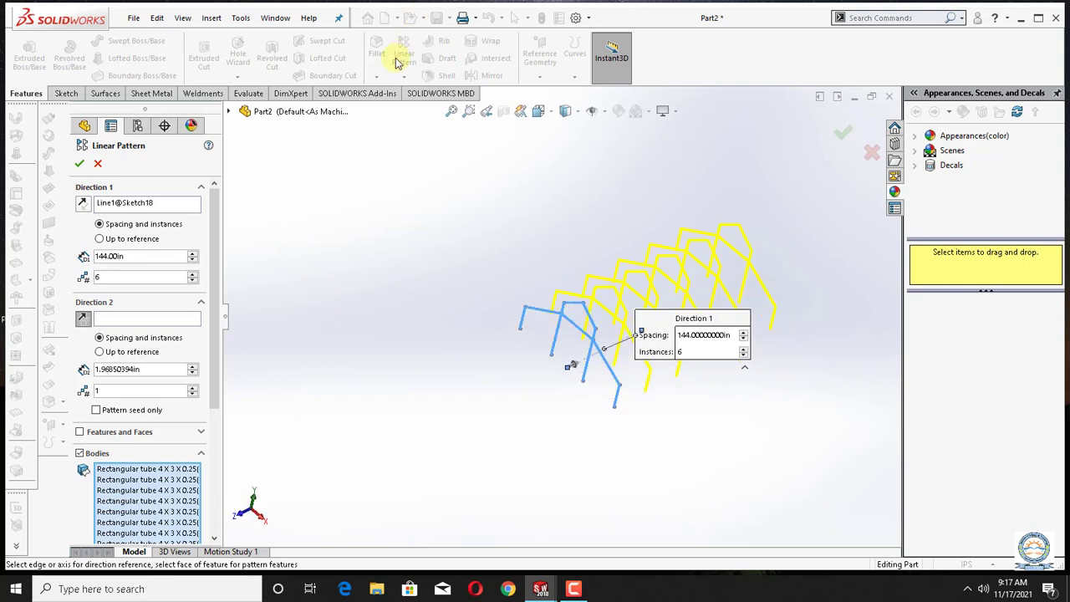
click(80, 165)
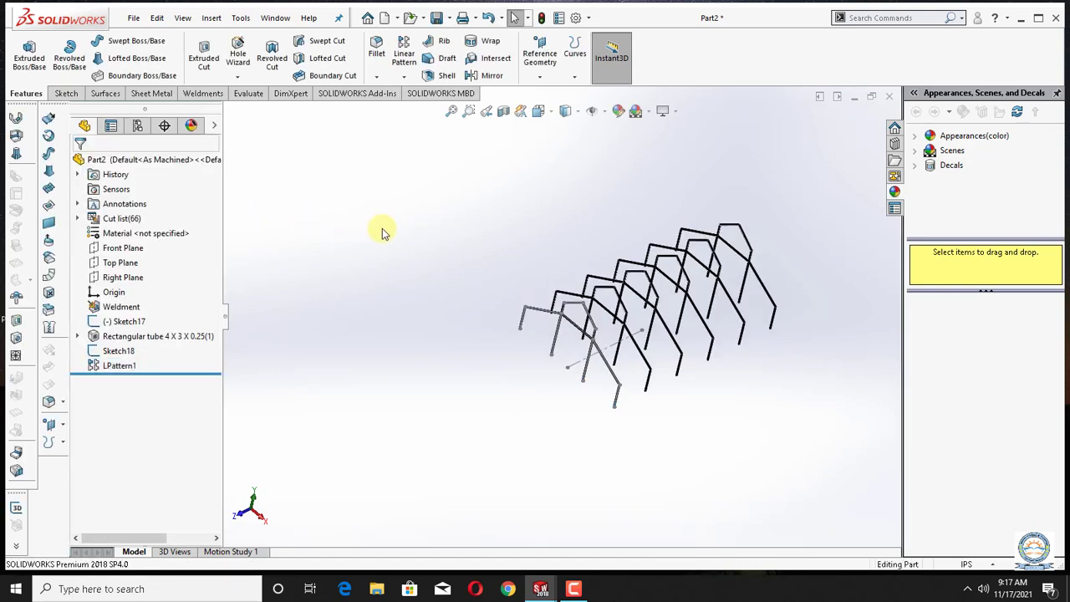
Examine the six patterned frames from a side angle, up close and as a complete row.
key(Up)
key(Up)
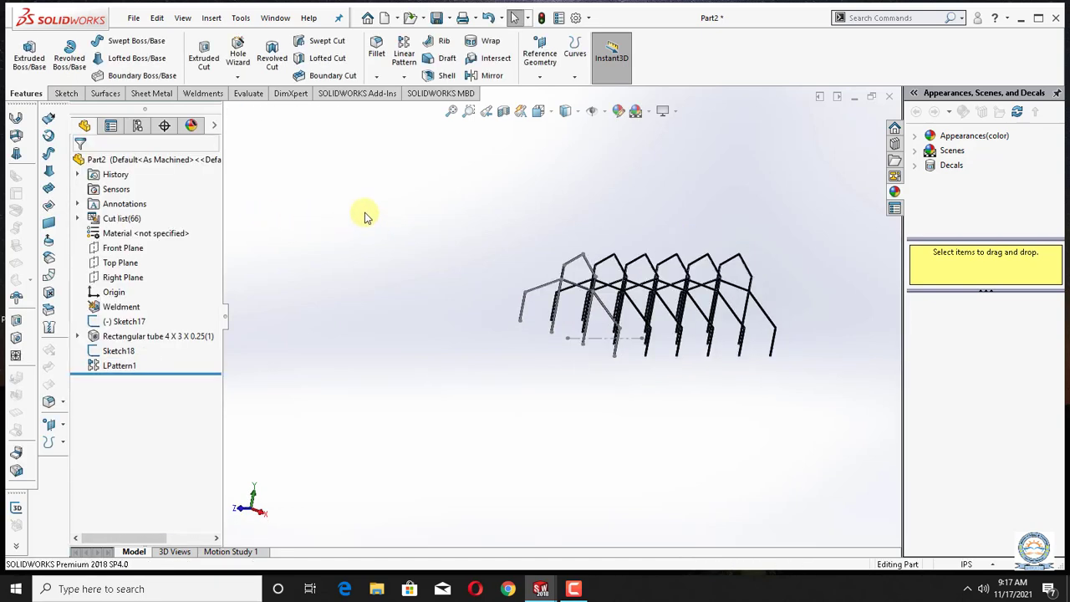
key(Right)
key(Right)
key(Right)
key(Left)
key(Left)
key(Left)
key(Left)
key(Left)
key(Left)
key(Left)
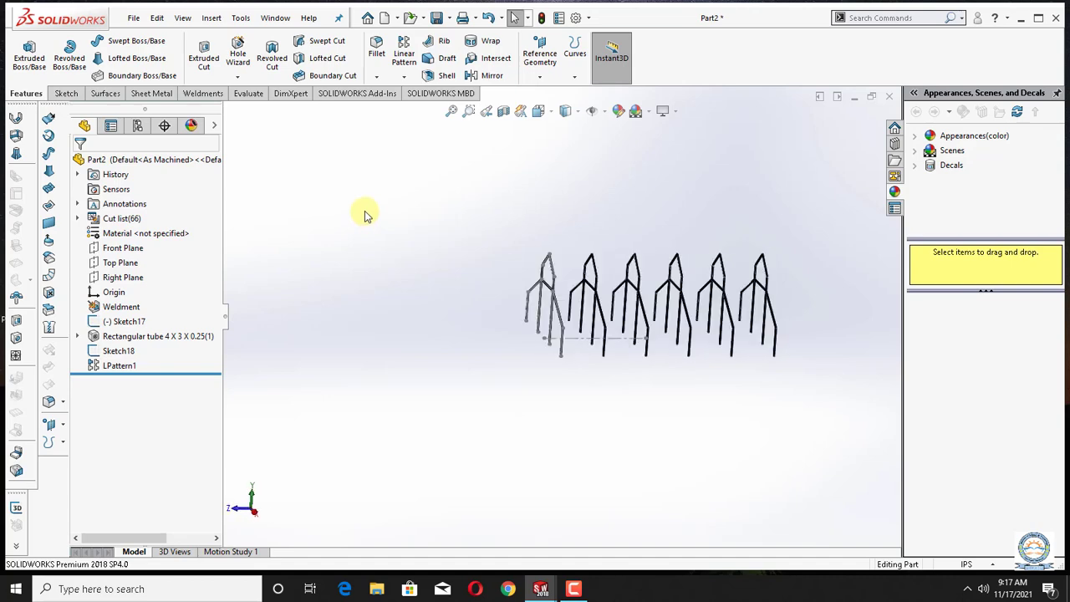
key(shift+z)
key(shift+z)
key(shift+z)
key(shift+z)
key(shift+z)
key(shift+z)
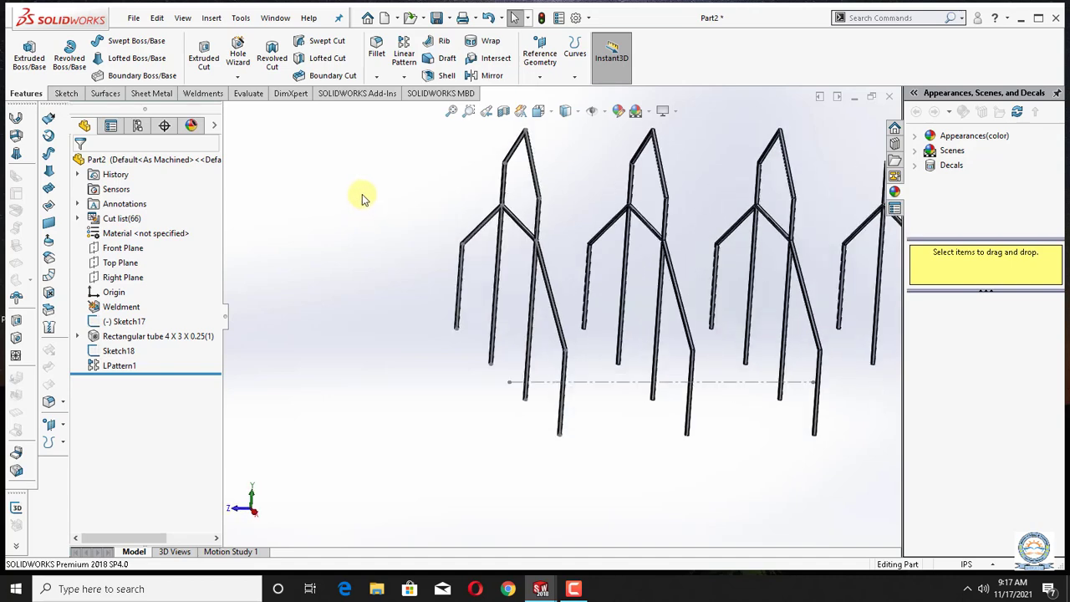
right_click(307, 180)
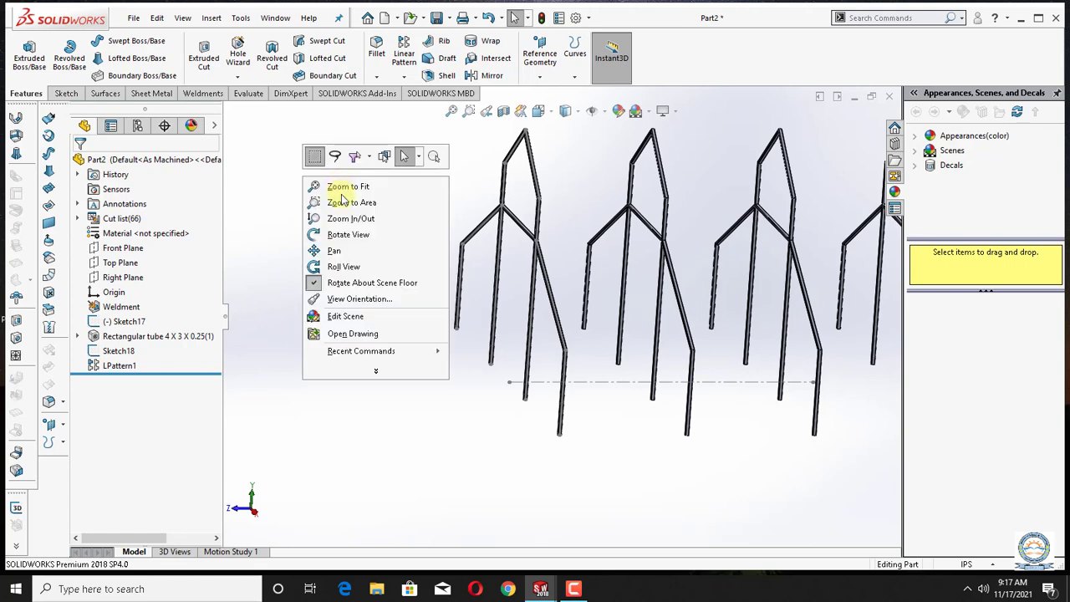
click(340, 253)
drag(660, 390, 444, 409)
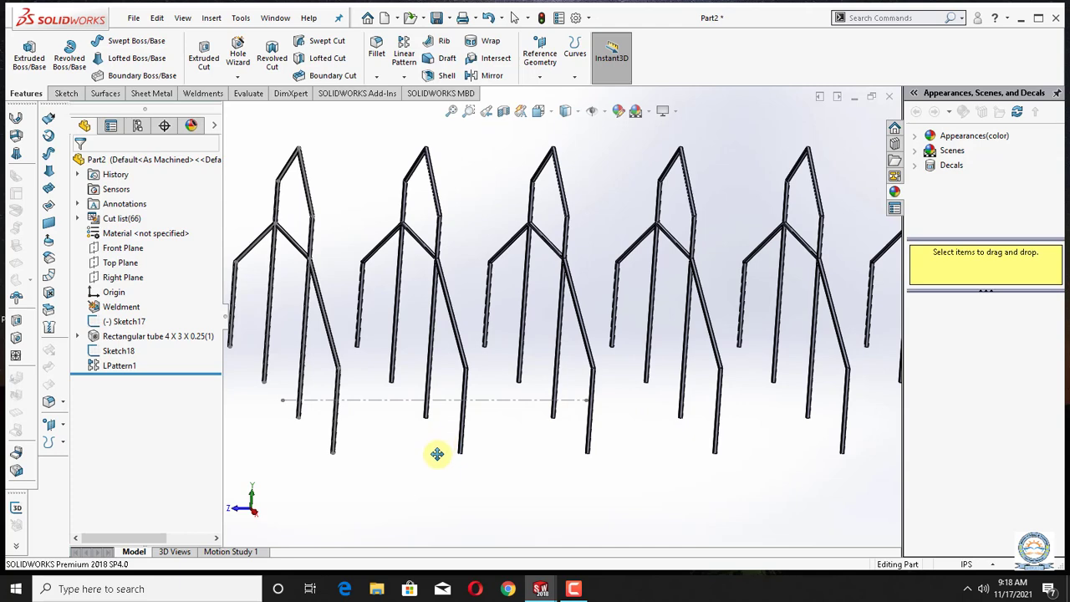
drag(437, 454, 439, 441)
key(z)
key(z)
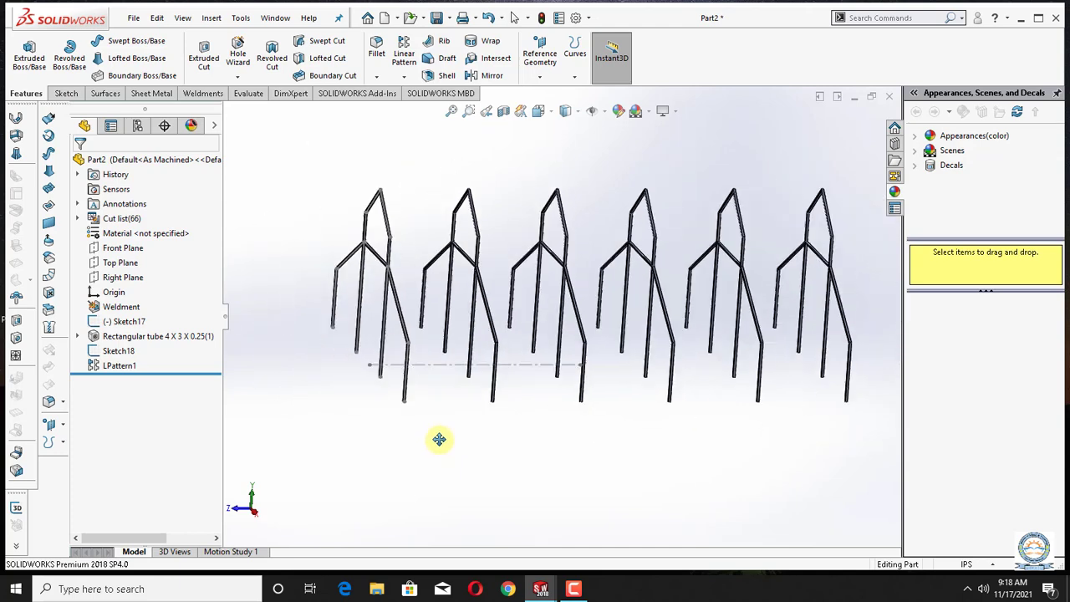
right_click(322, 210)
click(338, 216)
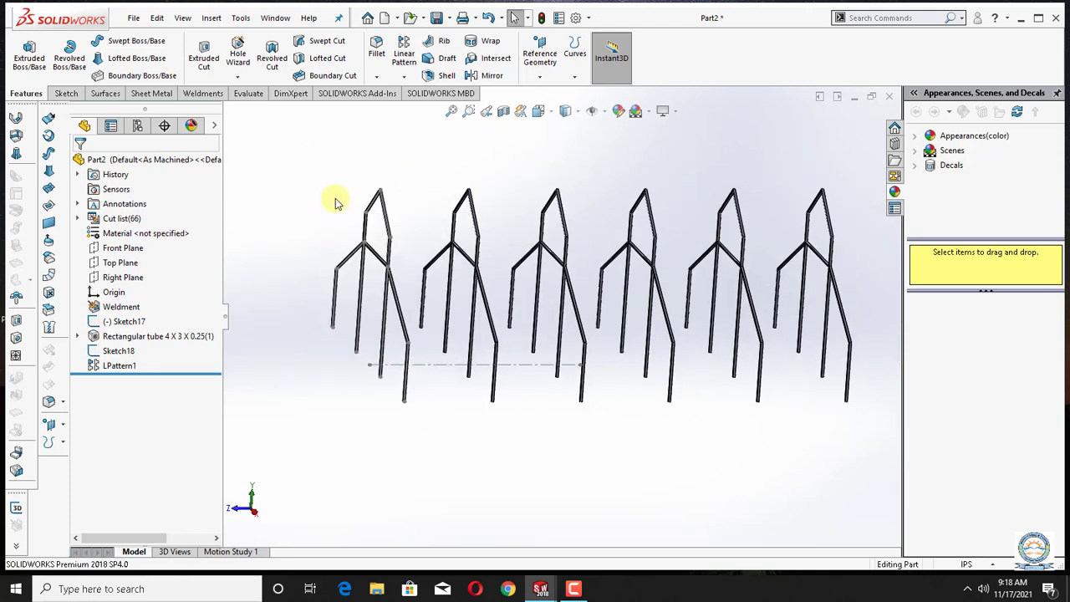
Hide the depth centerline sketch and start a new 3D sketch.
right_click(441, 370)
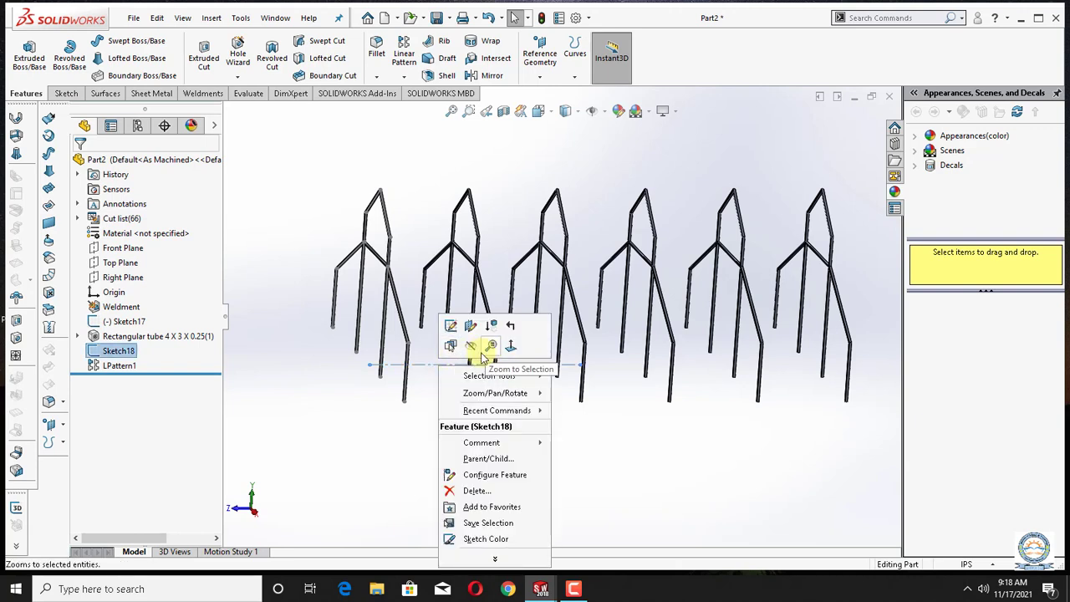
click(480, 350)
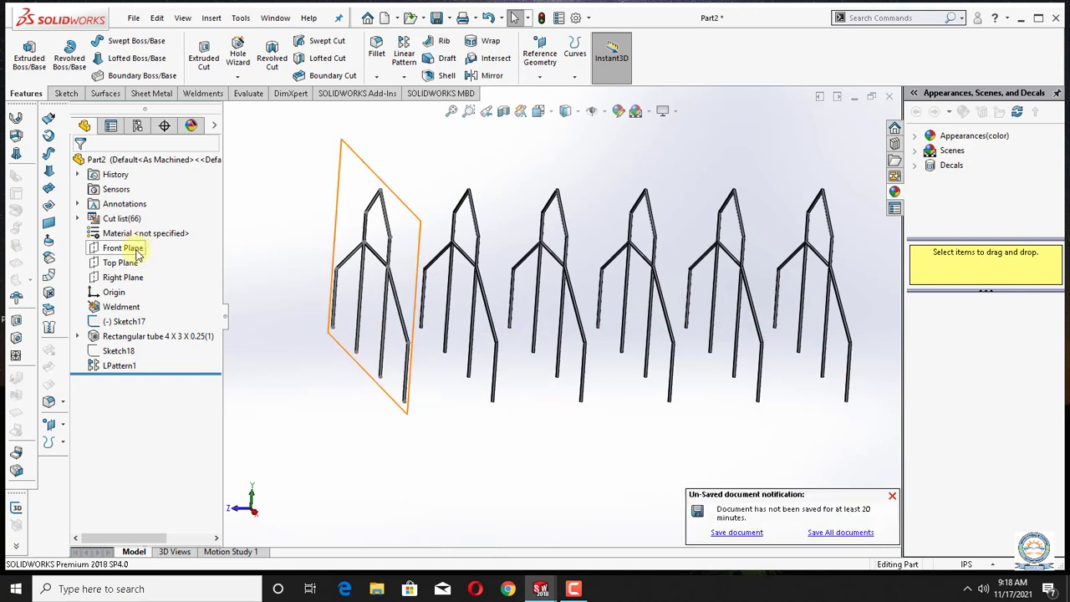
click(60, 95)
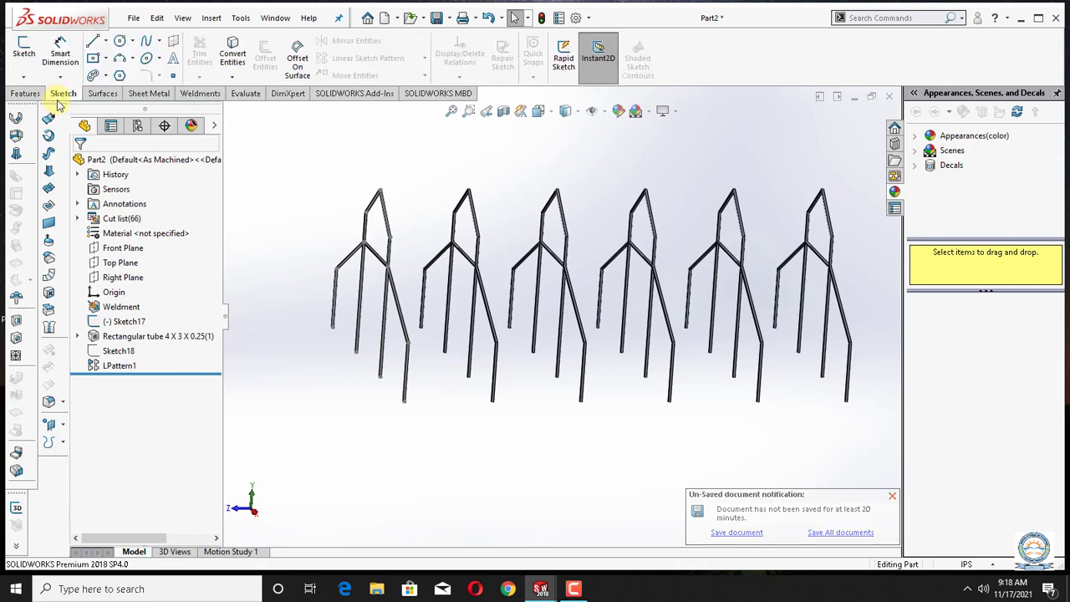
click(23, 76)
click(33, 107)
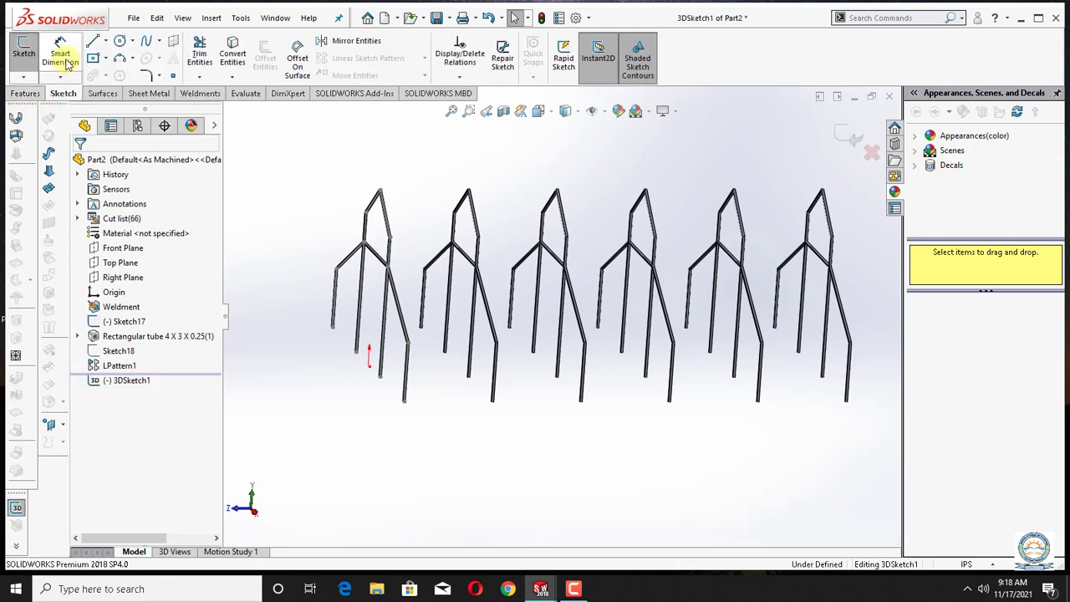
Draw connected lines, about 144 in per bay, joining the outer eave corners of all six frames from the first to the last.
click(93, 44)
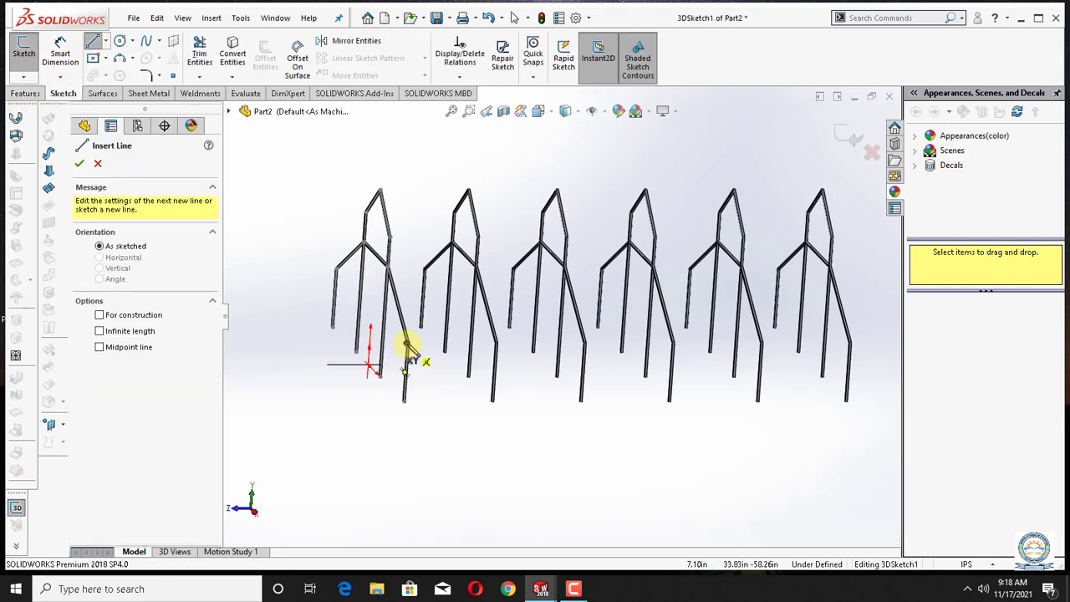
click(408, 344)
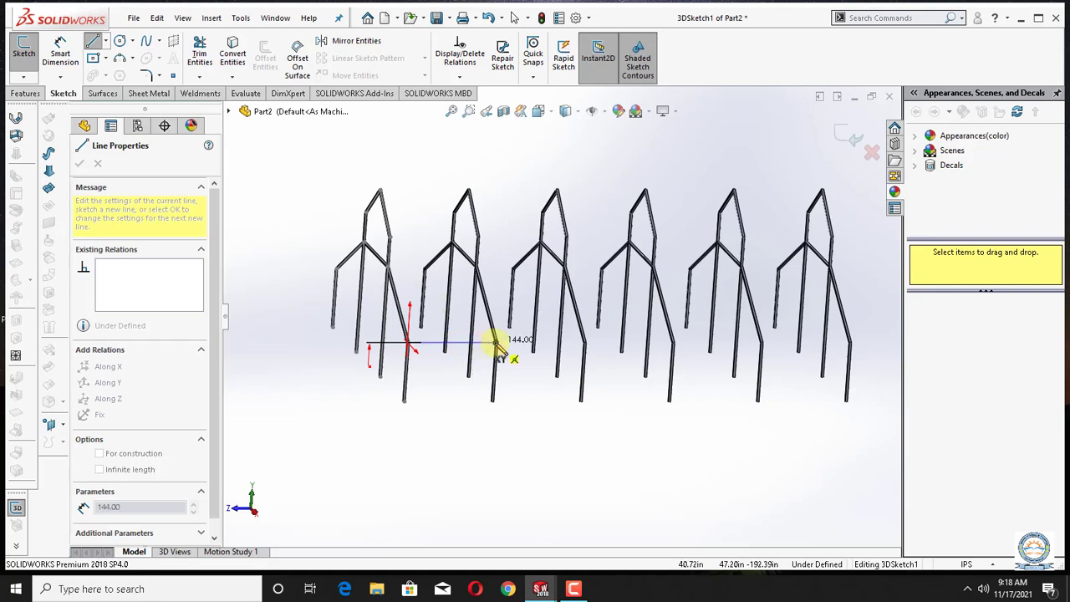
click(495, 345)
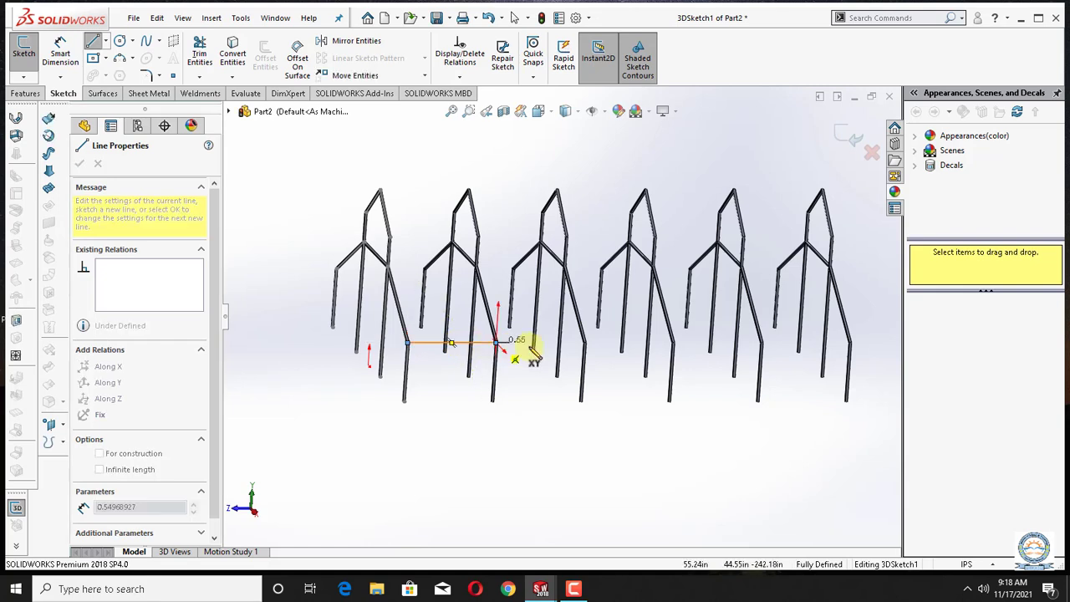
click(585, 344)
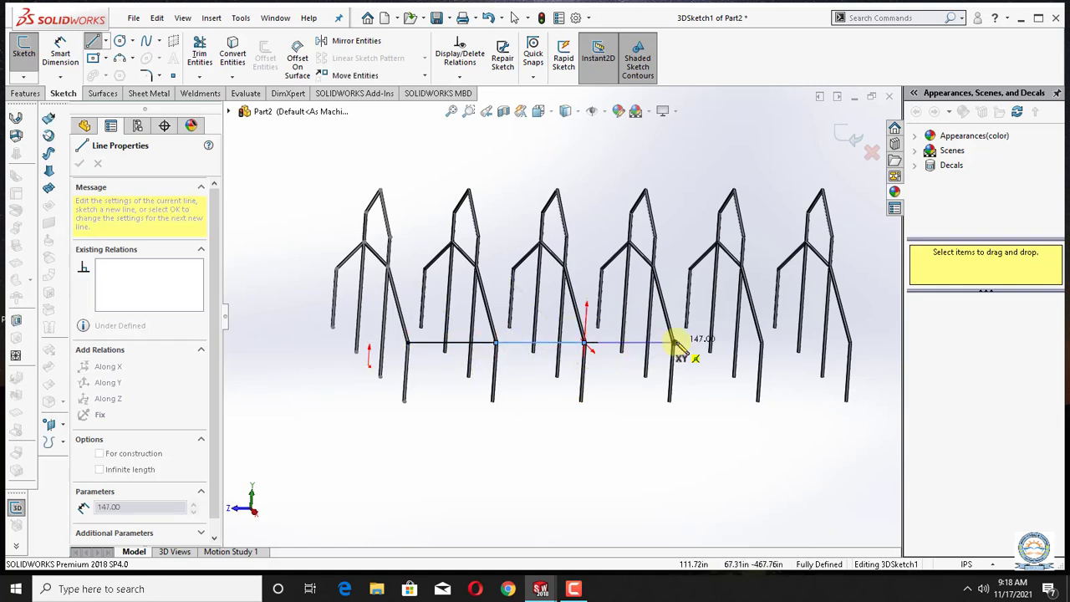
click(674, 344)
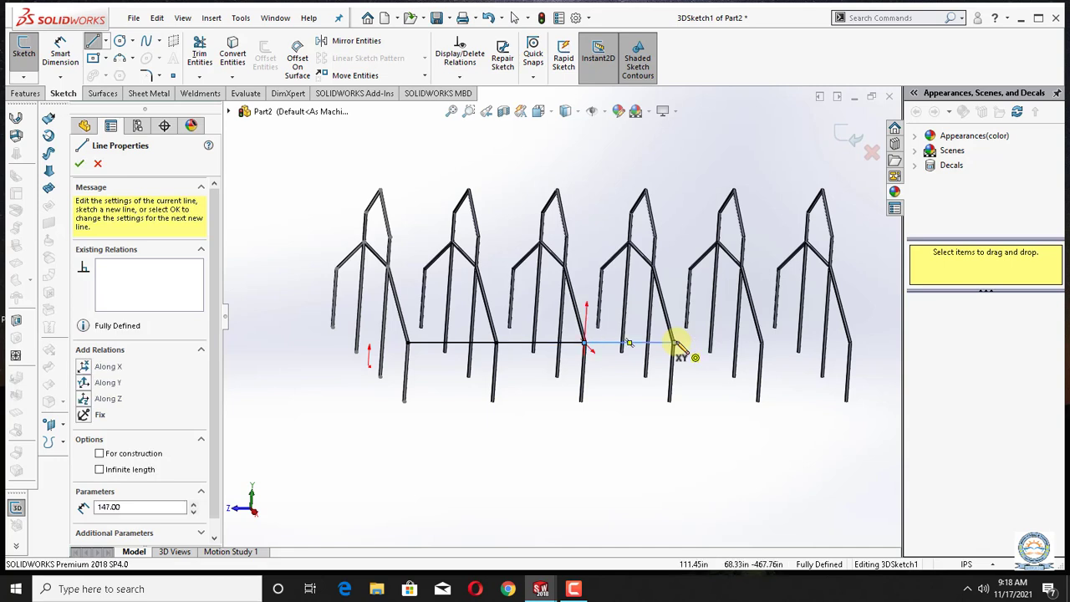
click(761, 345)
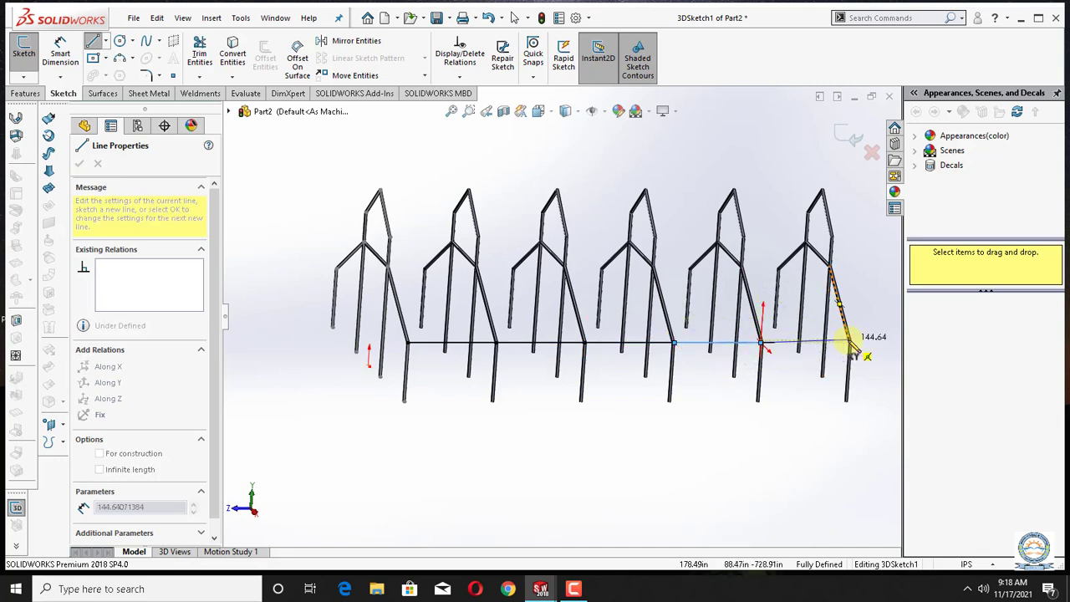
double_click(850, 343)
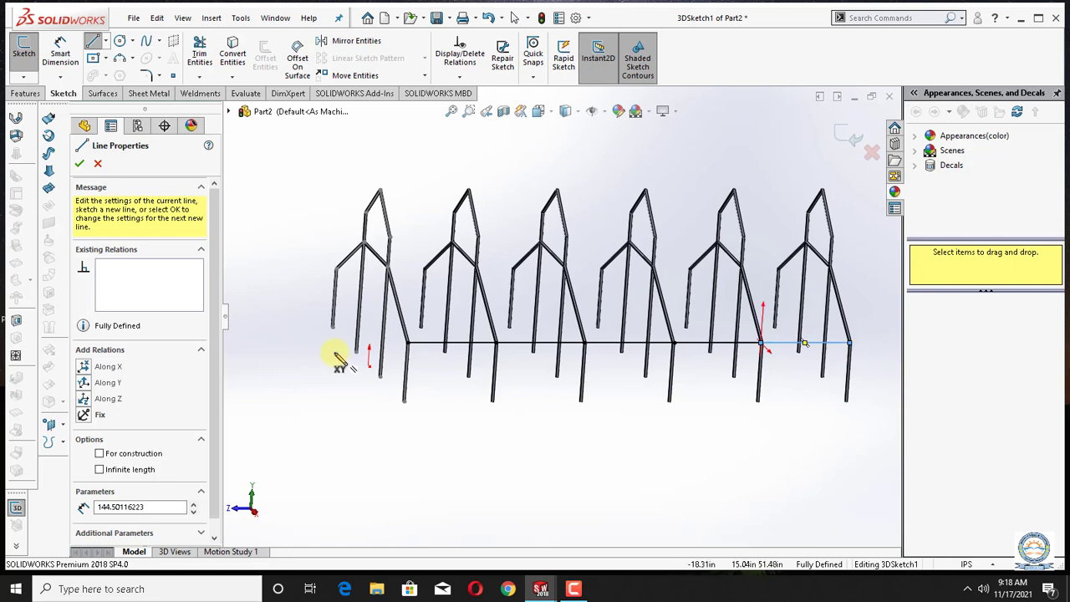
Draw connected lines, about 144 in per bay, joining the six frames where the outer slopes meet the inner posts, and end the Line tool.
click(403, 266)
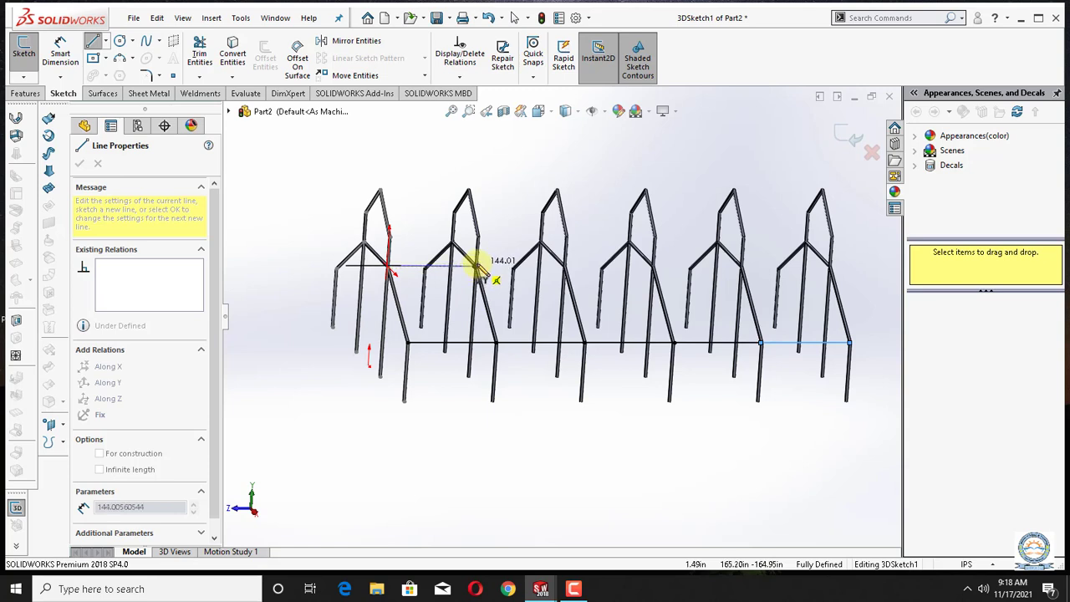
click(476, 266)
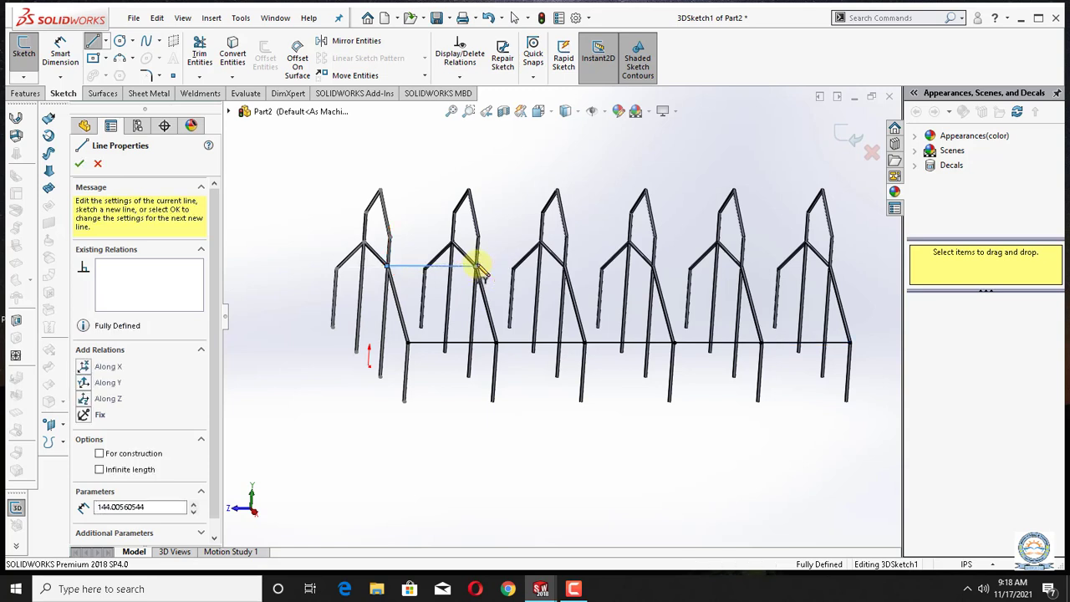
click(567, 268)
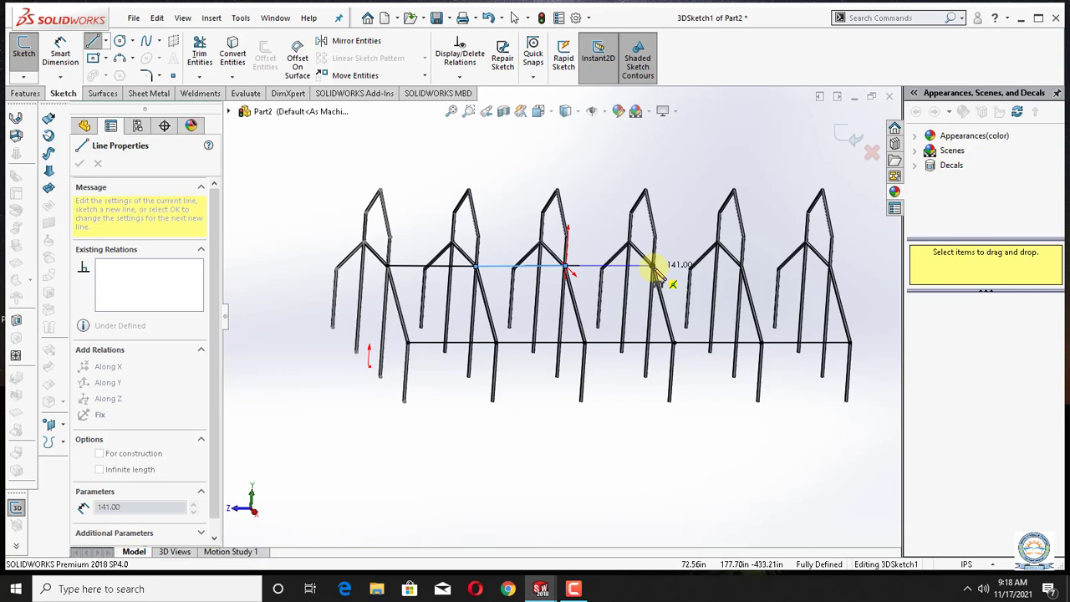
click(656, 269)
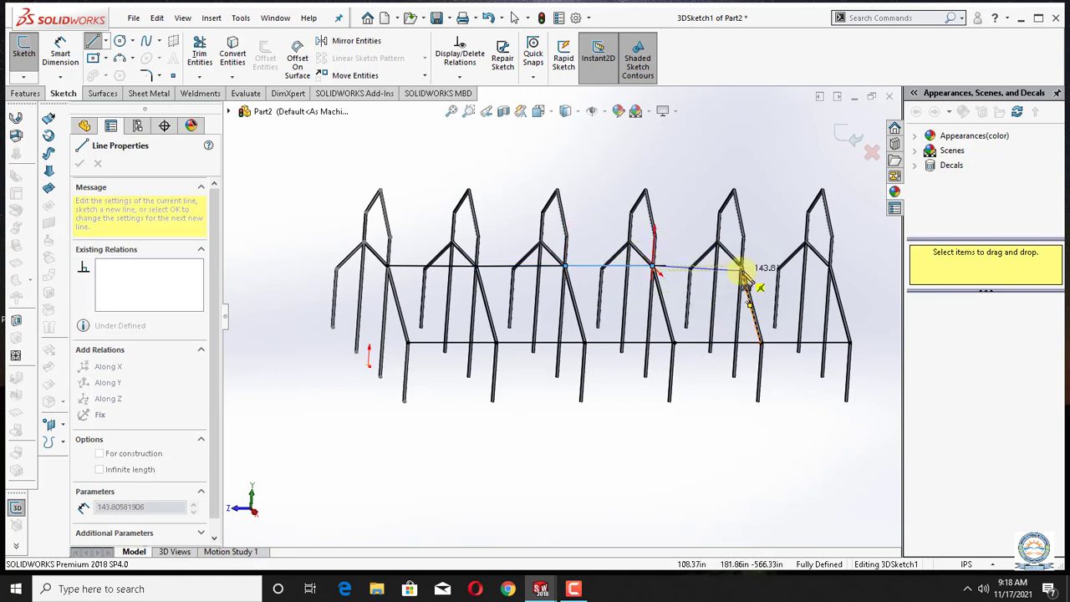
click(744, 268)
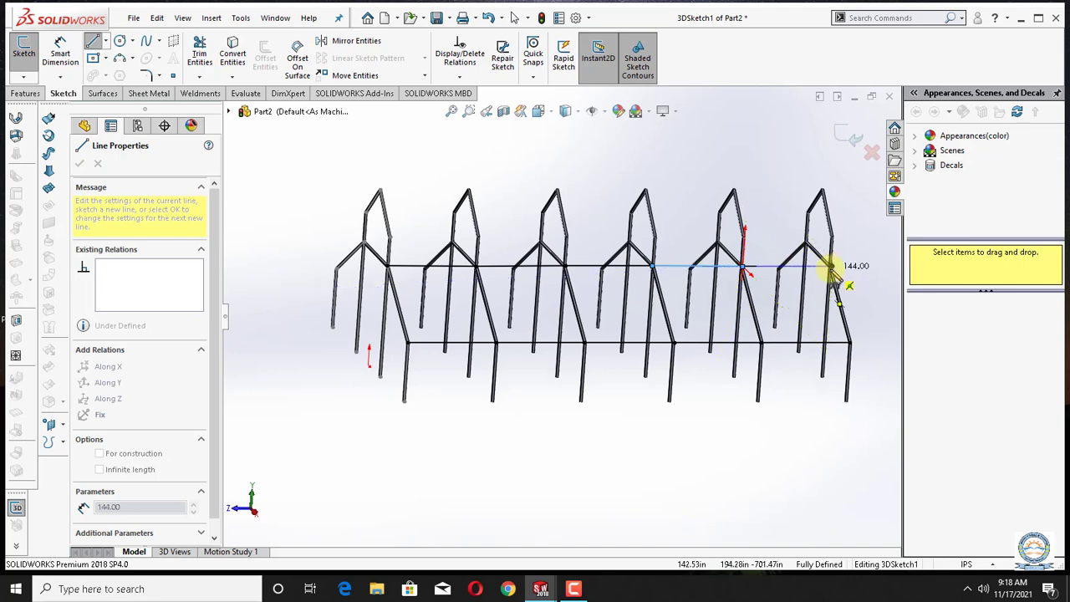
double_click(831, 267)
right_click(303, 347)
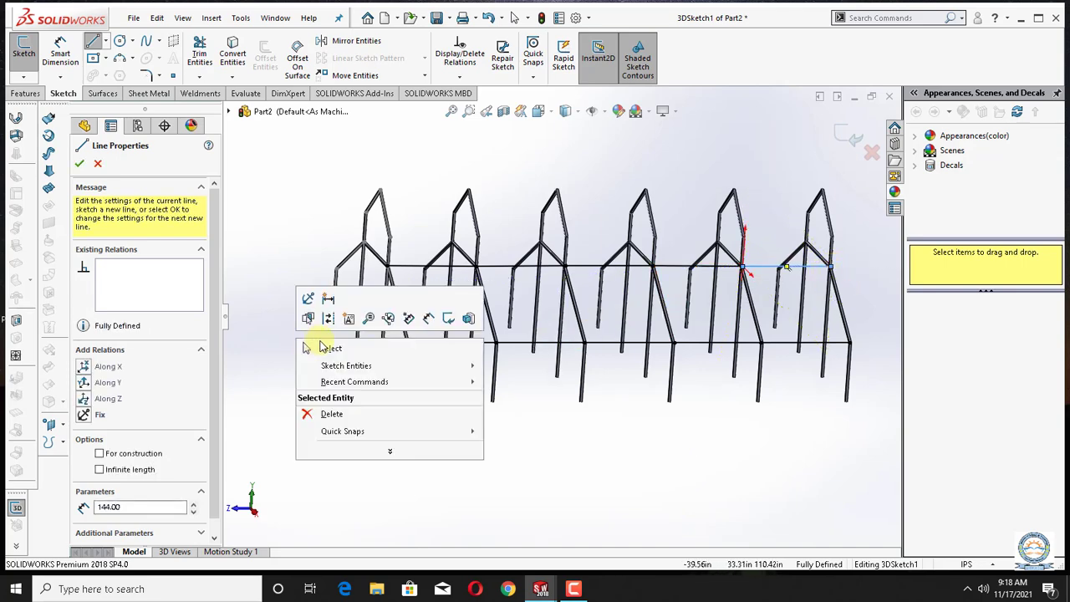
click(321, 346)
Draw connected lines joining the tops of the upper verticals on the same side, from the first frame to the sixth.
key(Right)
key(Right)
key(Right)
key(Right)
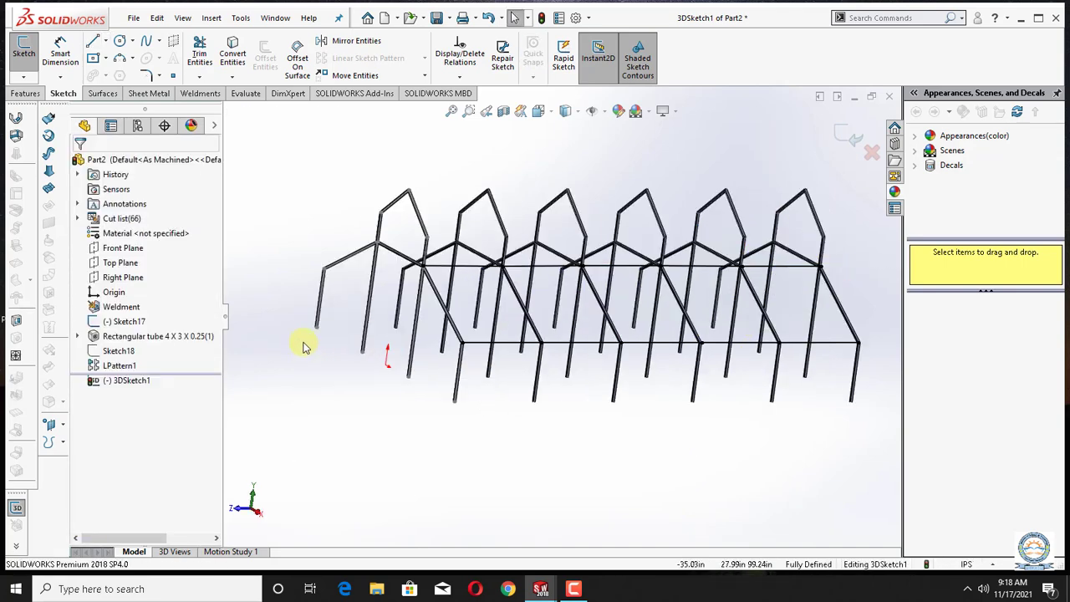
key(Right)
key(Right)
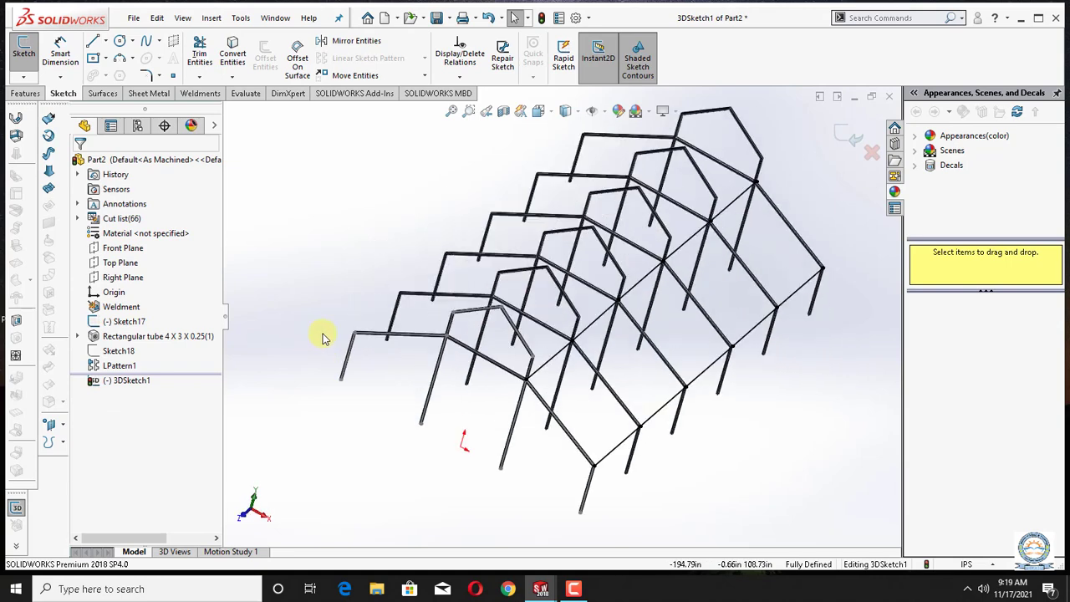
key(Up)
key(Right)
key(Right)
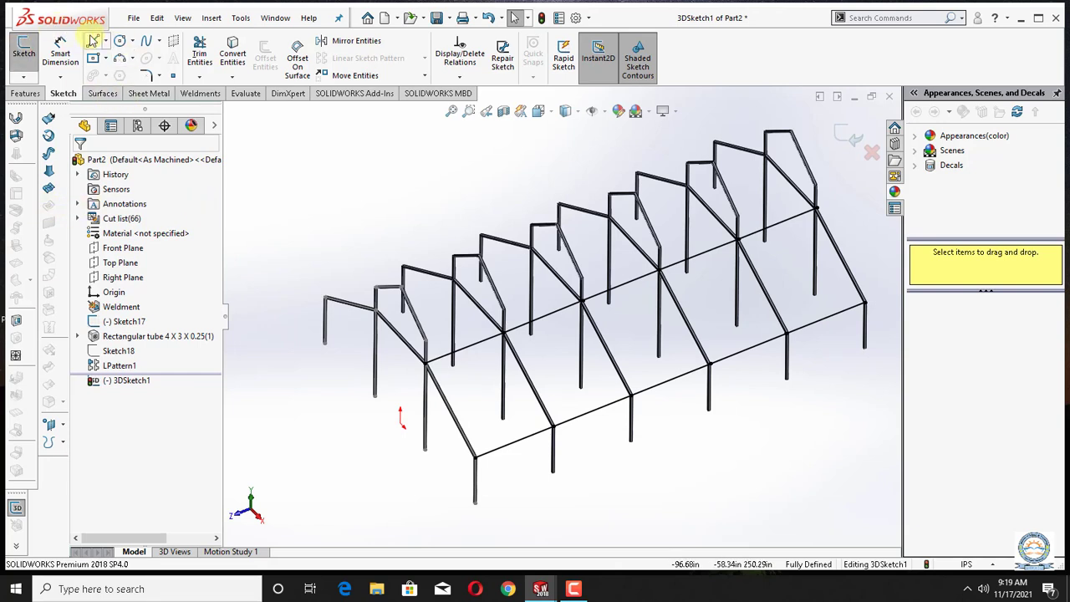
click(92, 41)
click(431, 350)
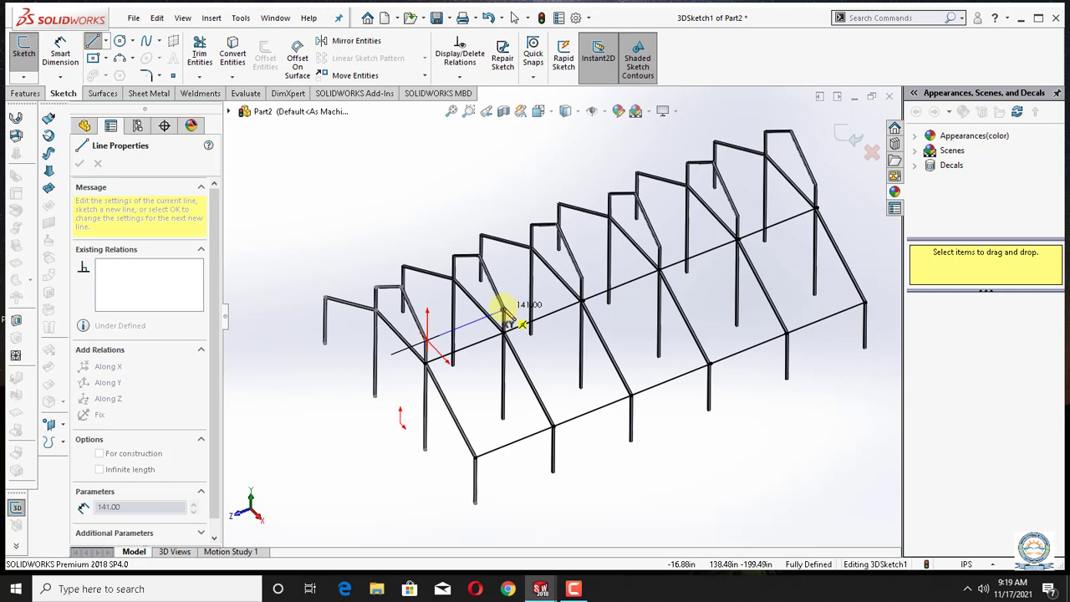
click(506, 316)
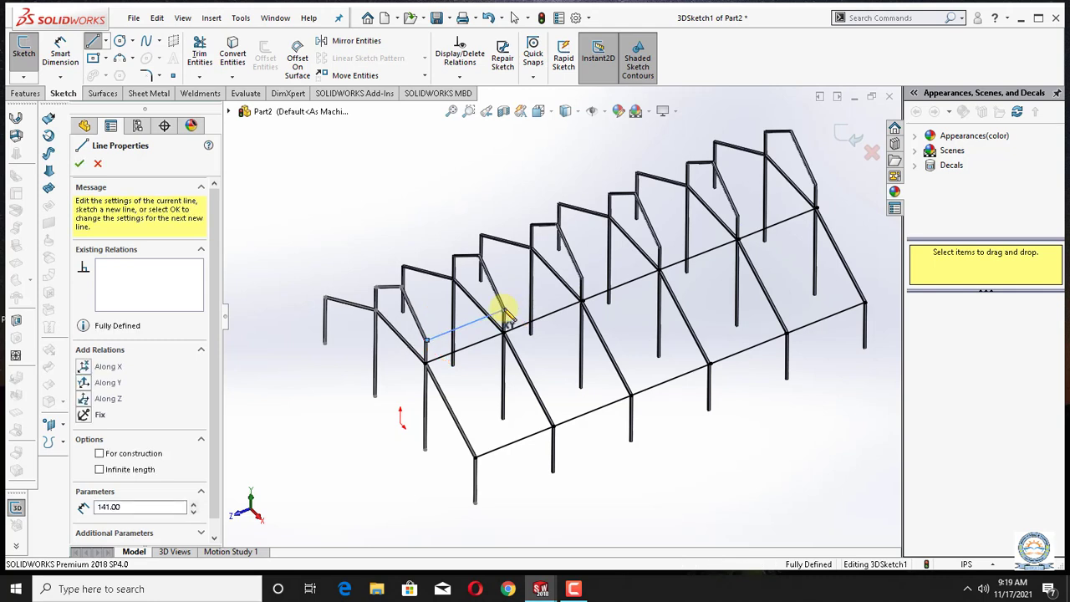
click(585, 285)
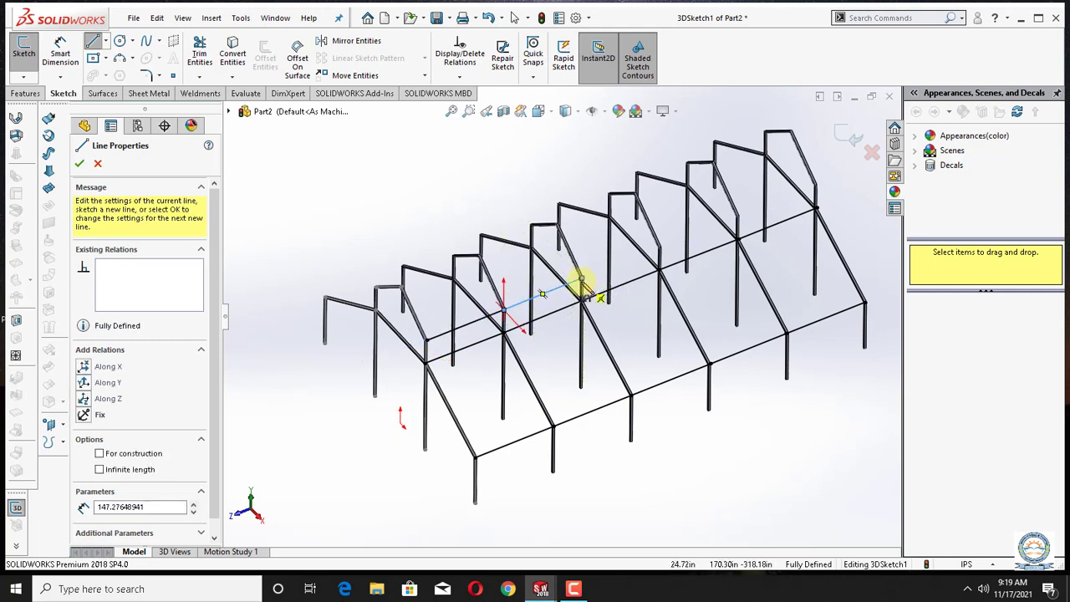
click(661, 251)
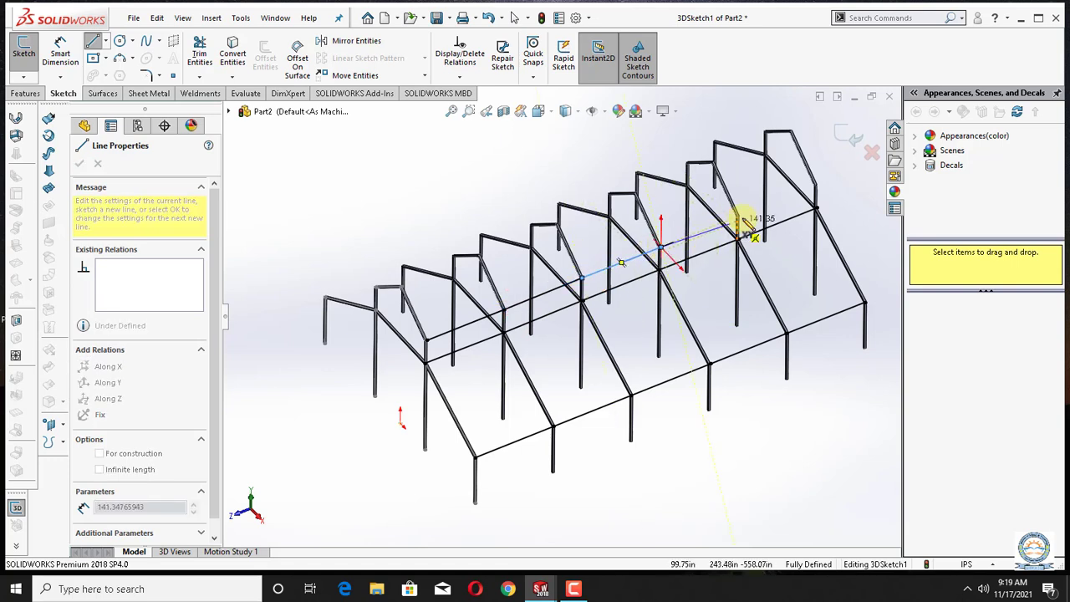
click(739, 220)
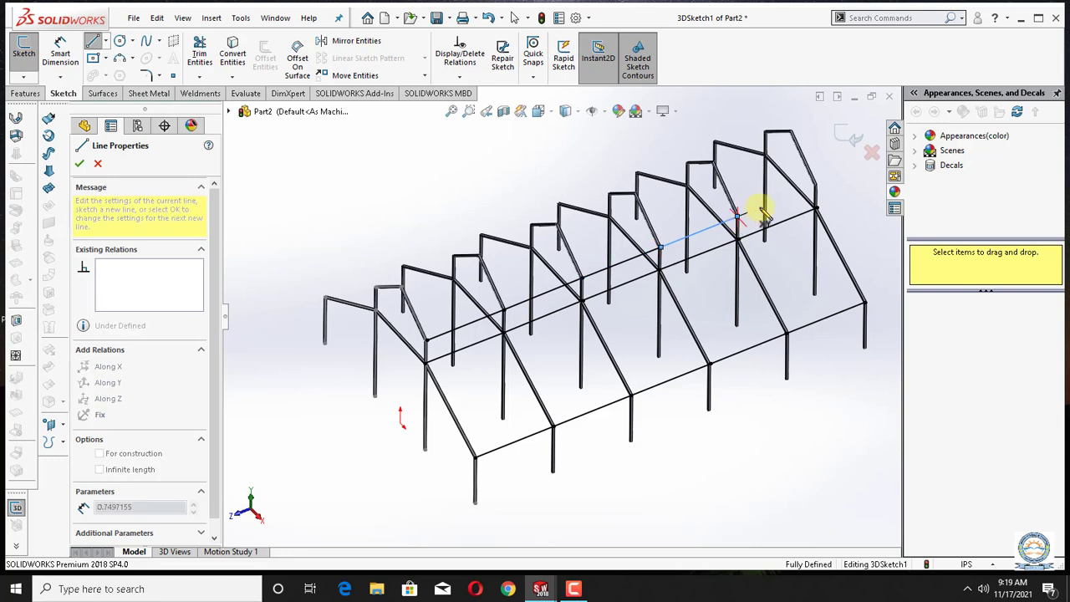
click(817, 184)
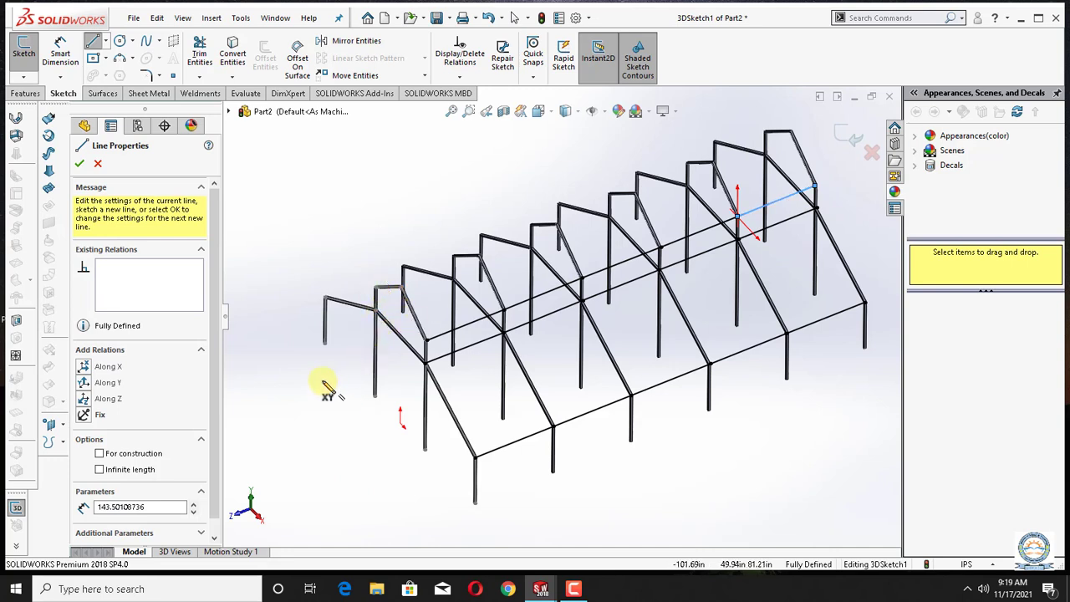
Draw connected lines, about 144 in per bay, joining the roof peaks of all six frames, and end the Line tool.
key(Up)
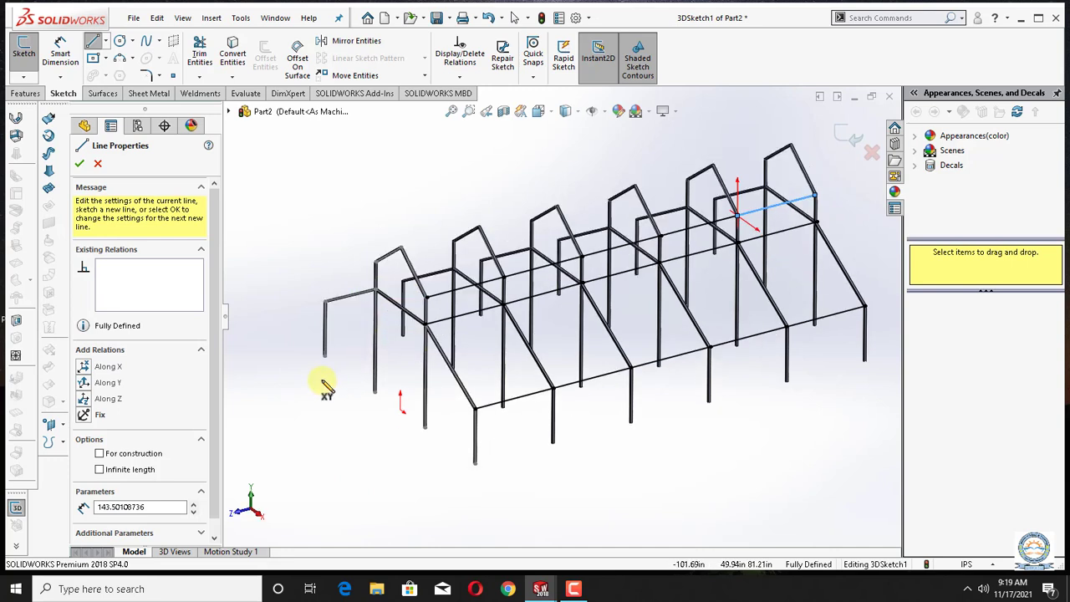
click(400, 250)
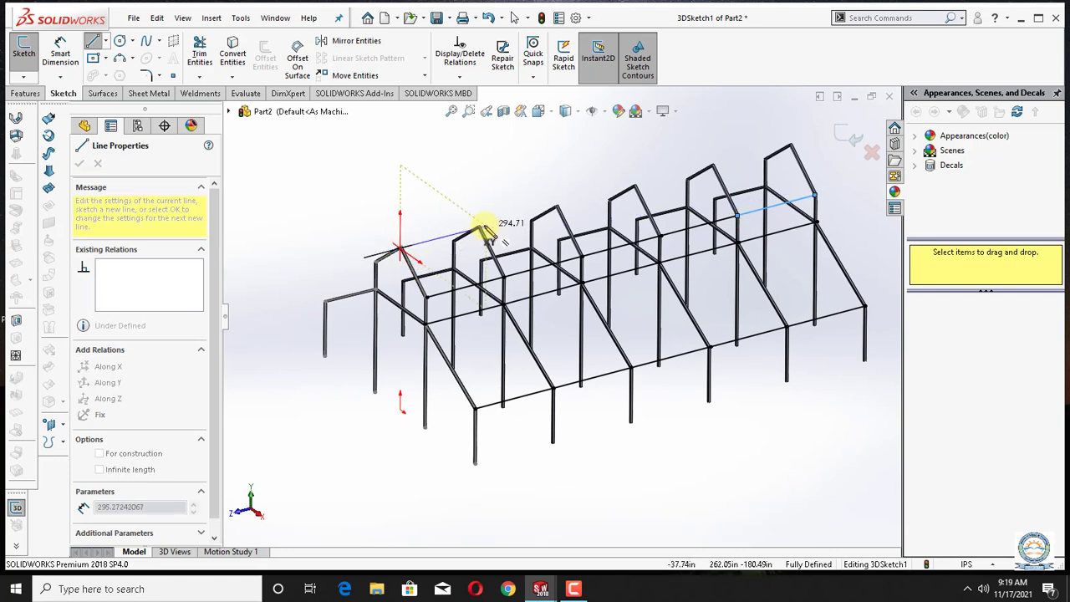
click(479, 227)
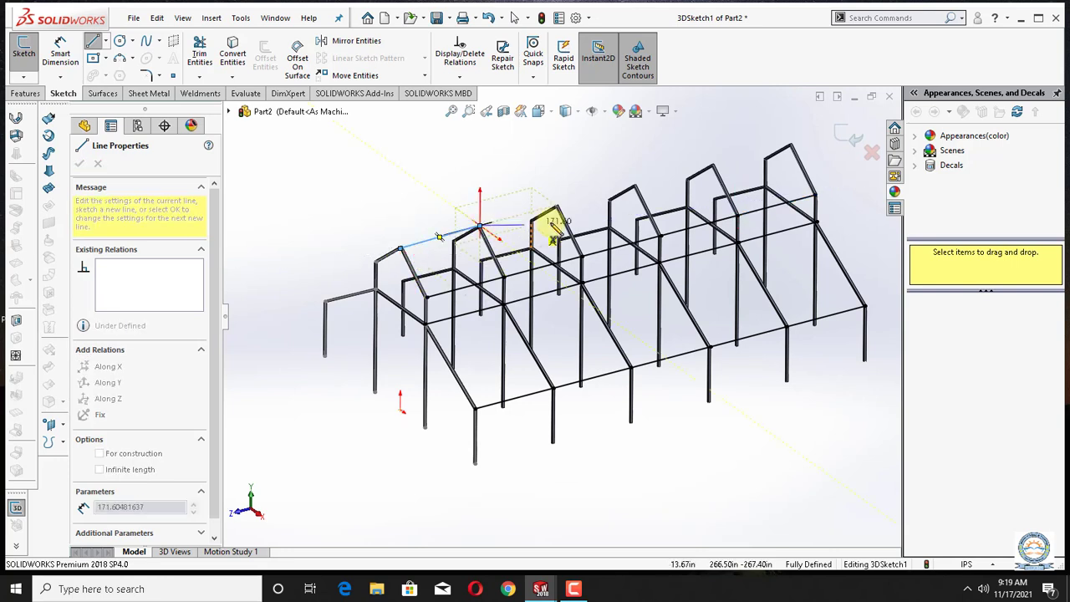
click(558, 206)
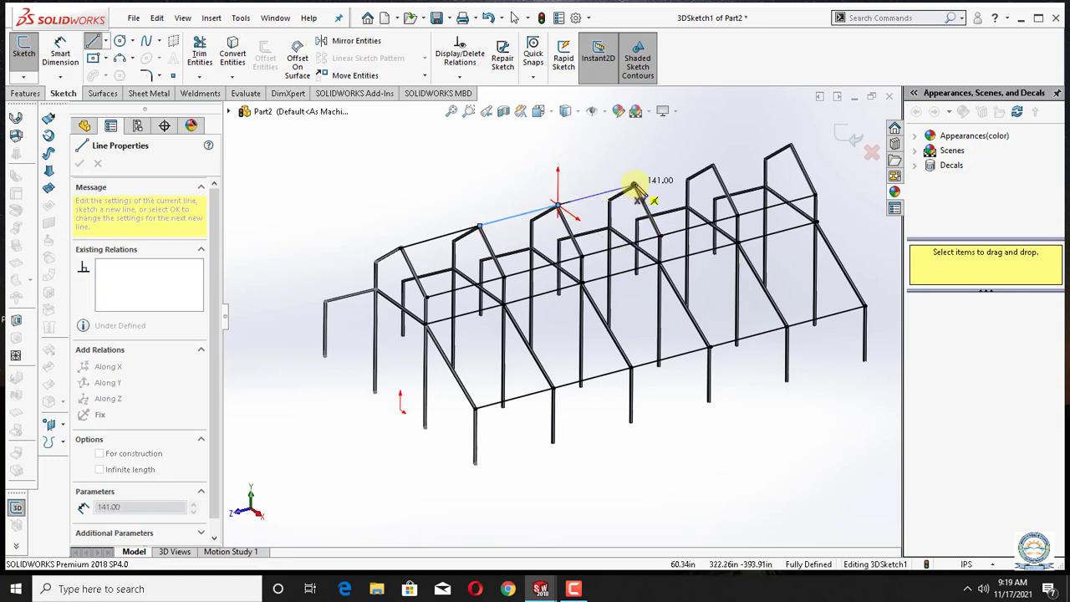
click(636, 187)
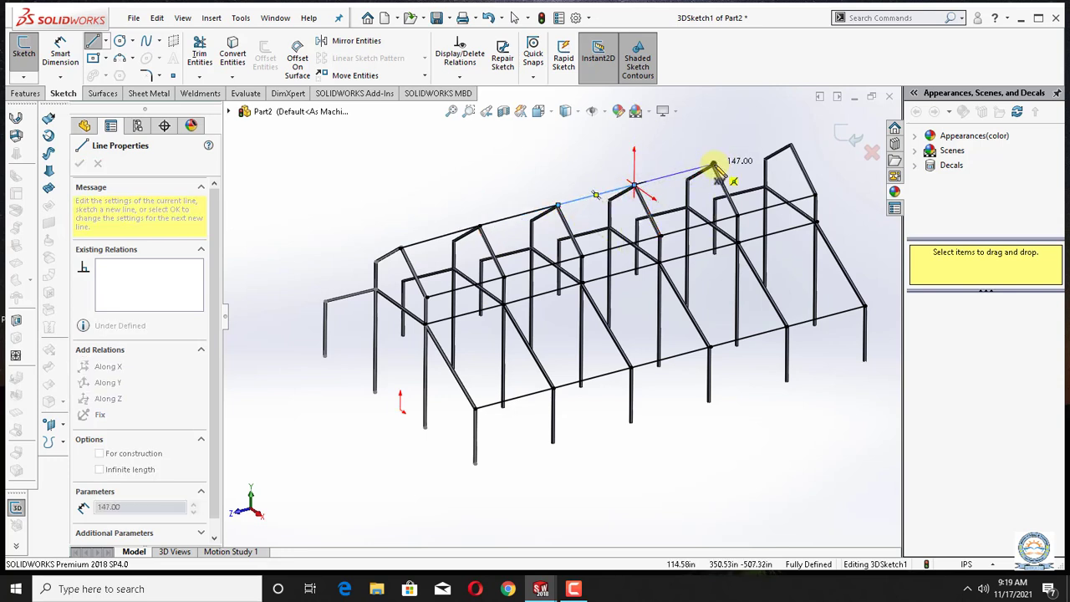
double_click(712, 166)
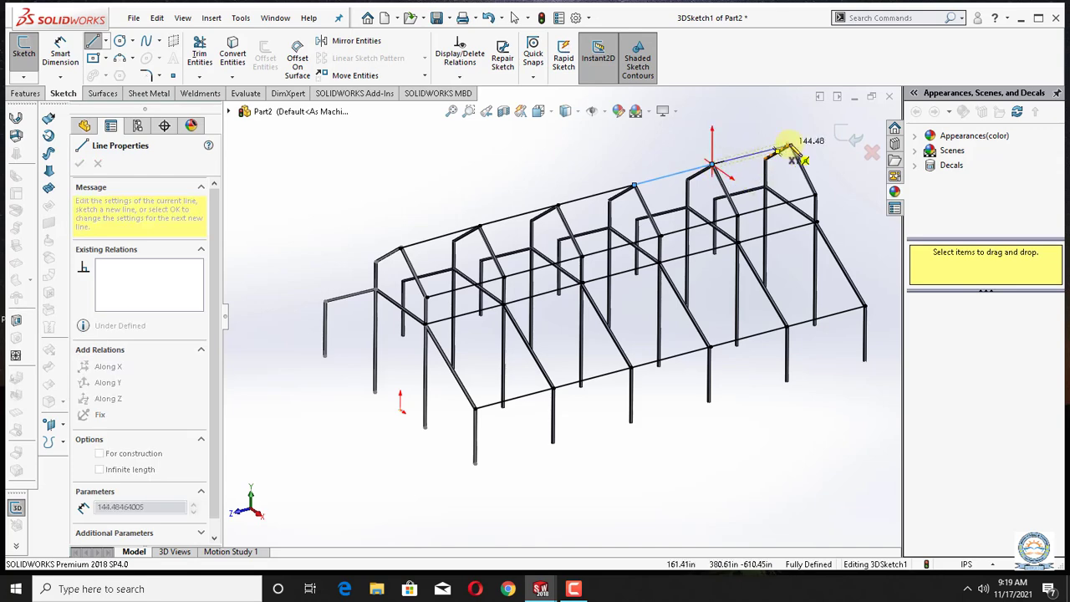
click(790, 145)
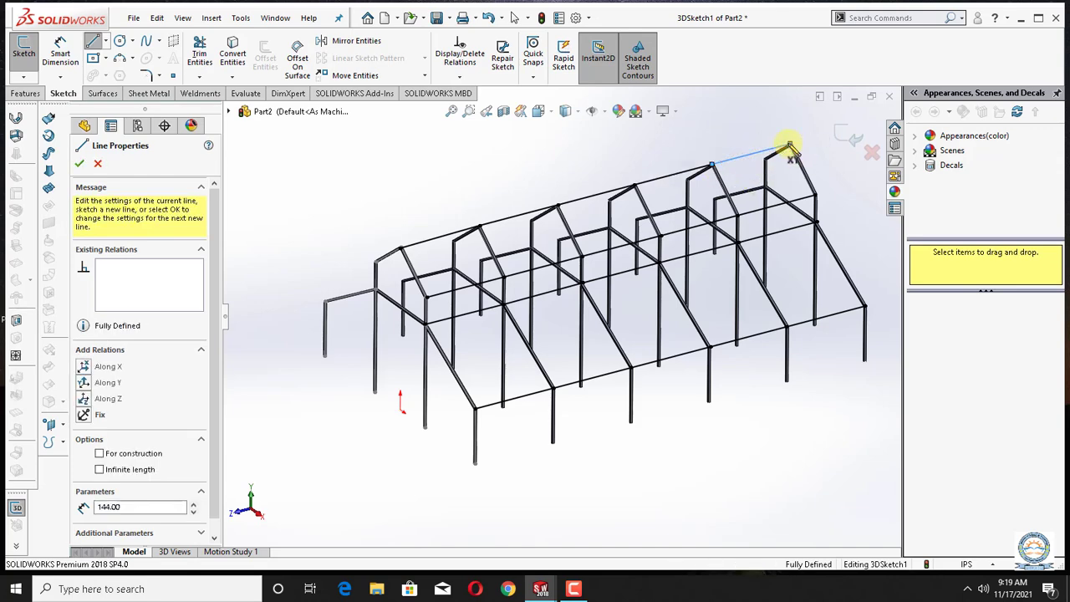
right_click(413, 162)
click(401, 174)
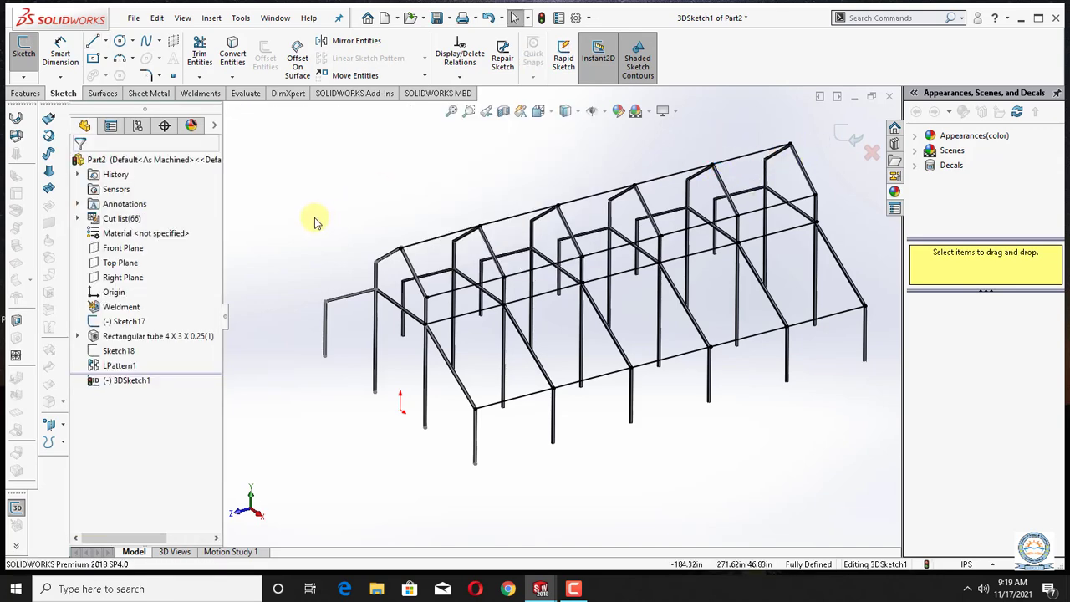
Draw connected lines, about 144 in per bay, joining the outer eave corners of the six frames on the opposite side of the building.
key(Up)
key(Right)
key(Right)
key(Right)
key(Right)
key(Right)
key(Right)
key(Right)
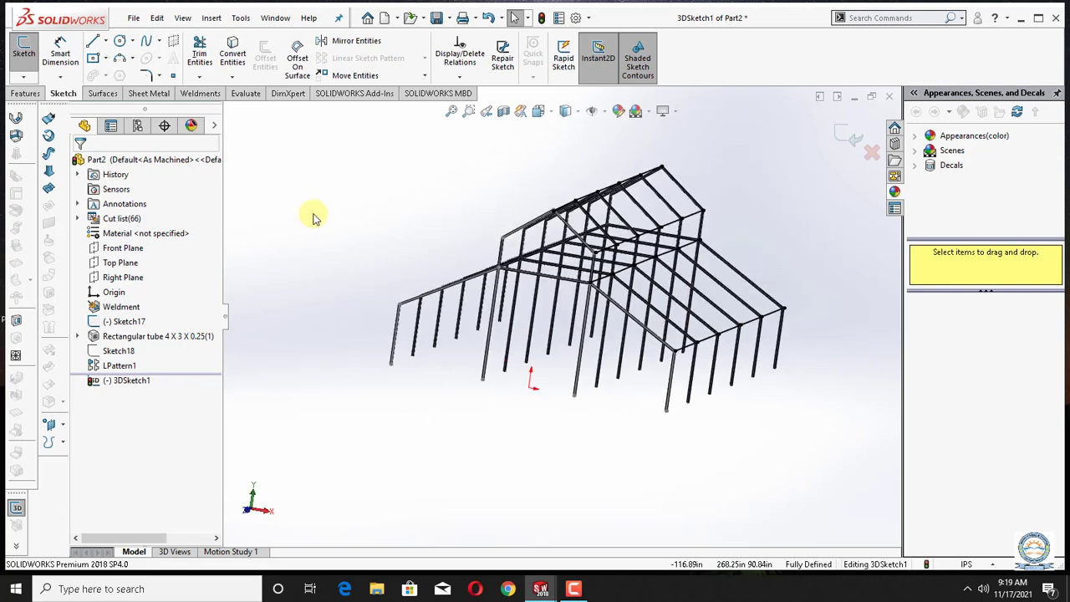
key(Down)
key(Down)
key(Down)
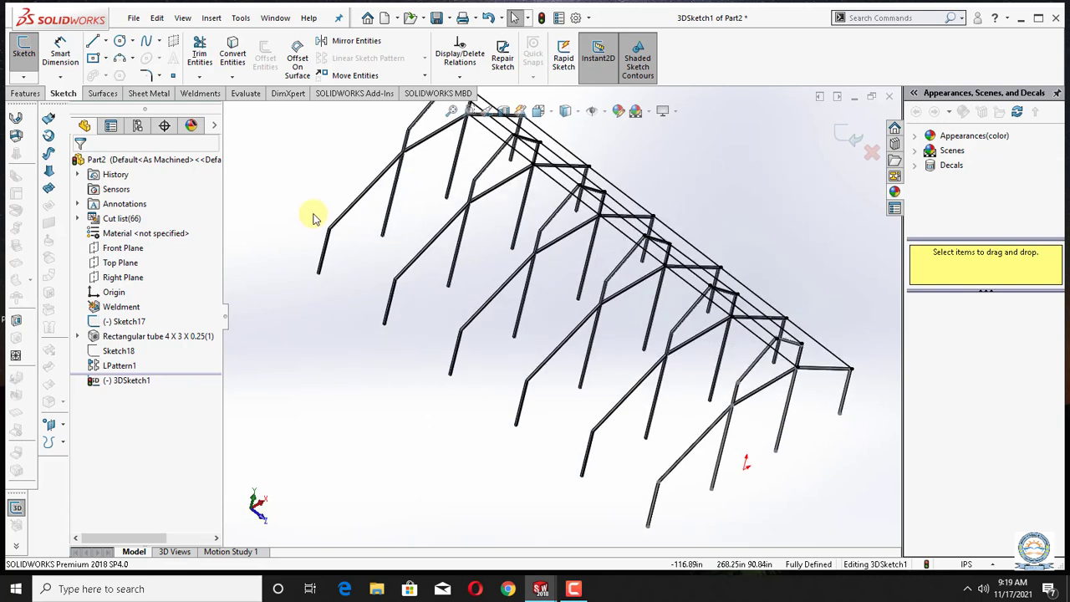
click(92, 41)
click(329, 228)
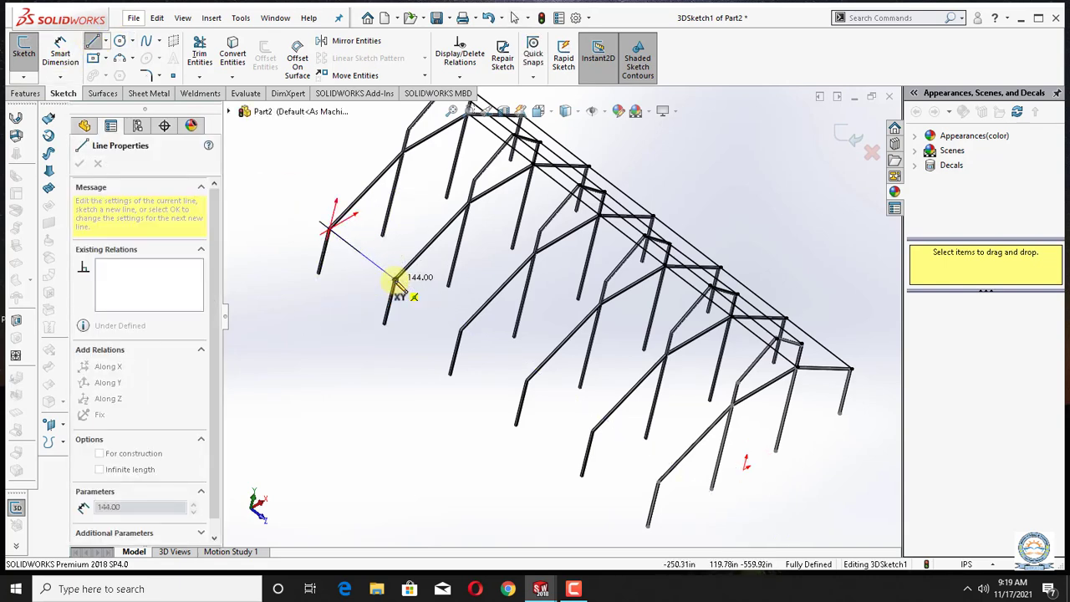
click(395, 279)
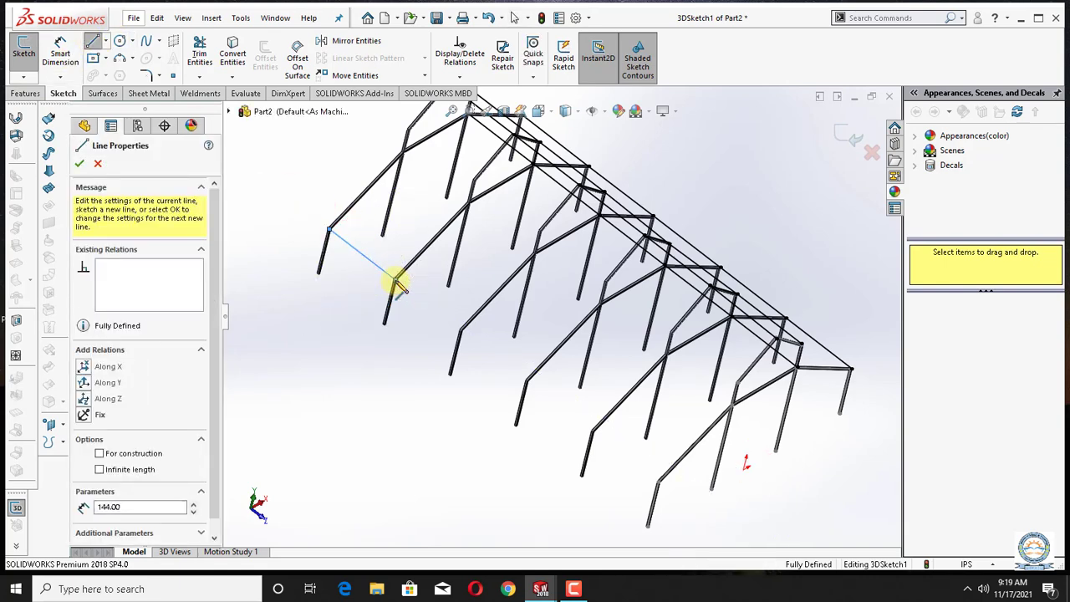
click(459, 331)
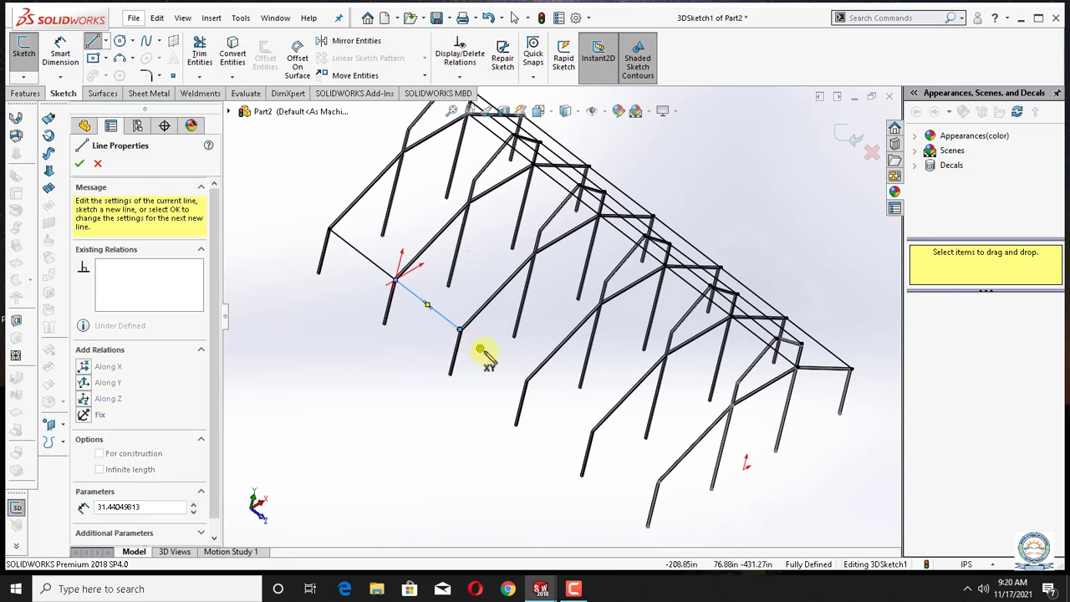
click(527, 381)
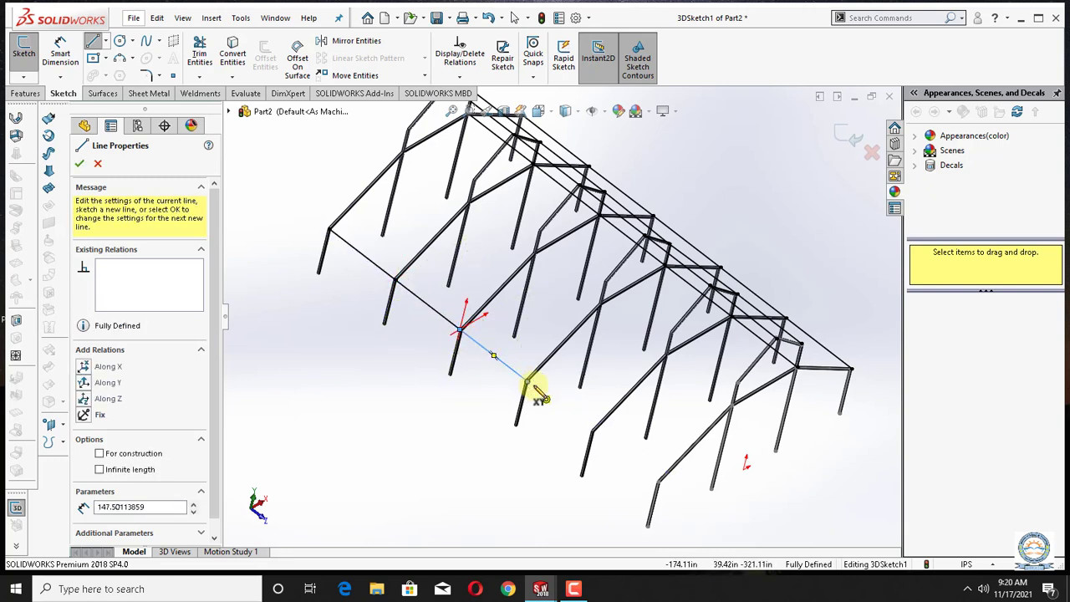
click(592, 433)
double_click(659, 482)
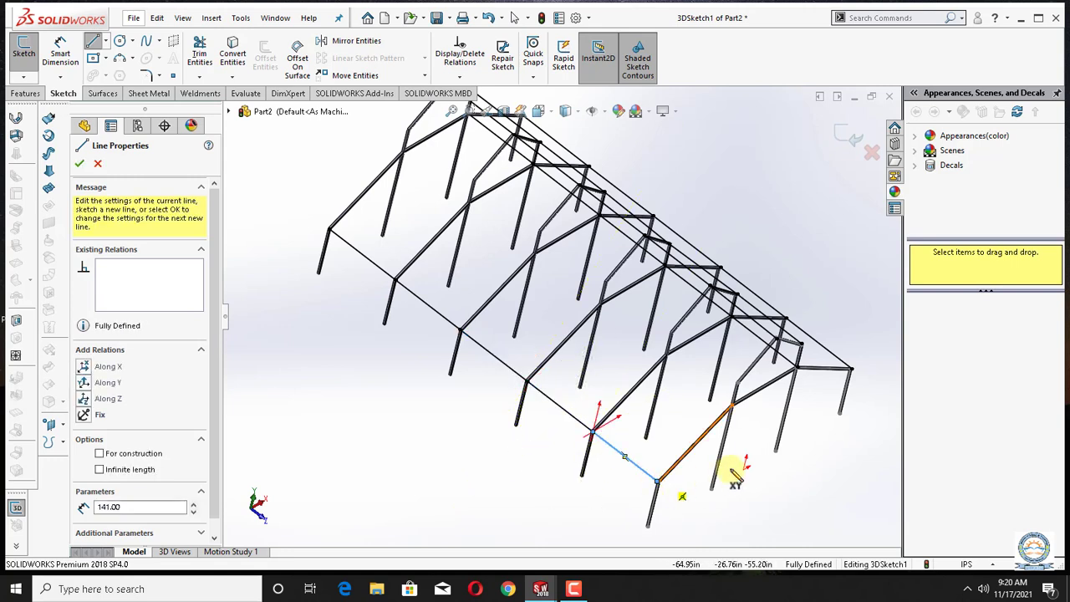
On that same side, draw connected lines, about 144 in per bay, joining the points where the outer slopes meet the inner posts.
click(730, 403)
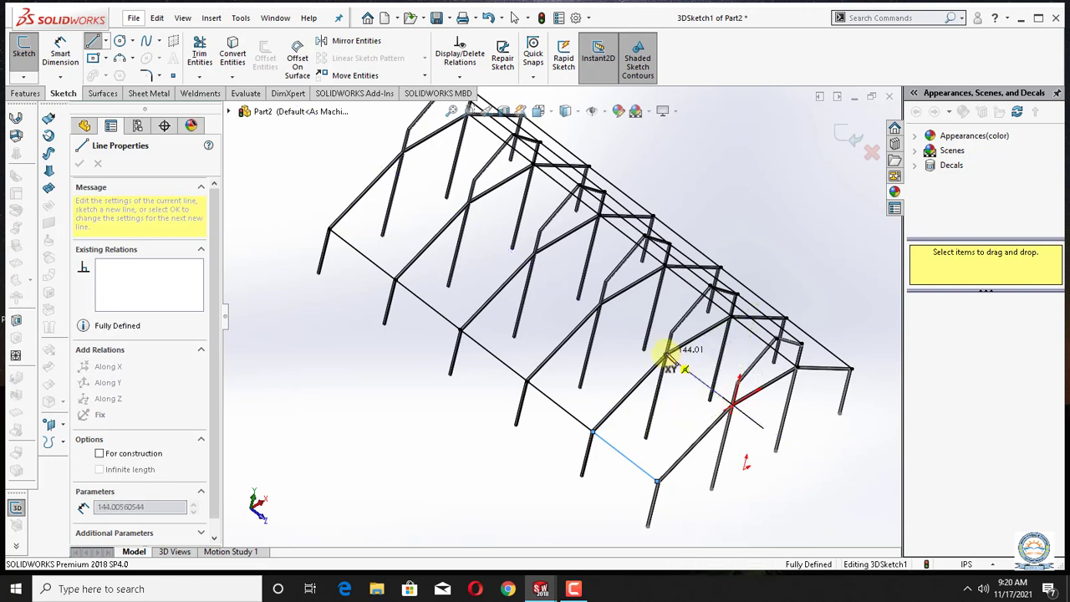
click(666, 356)
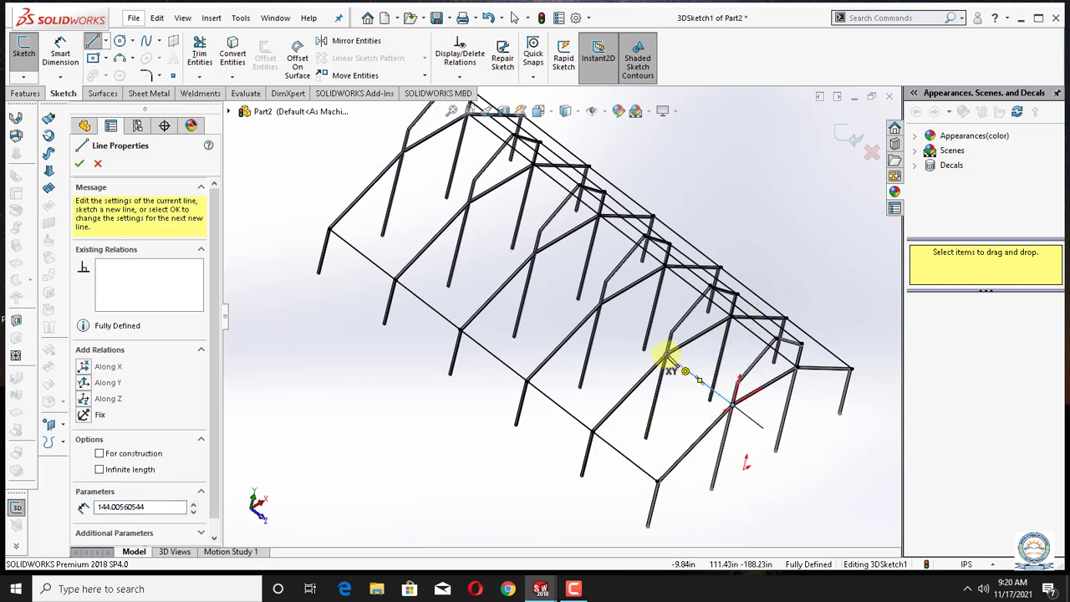
click(600, 303)
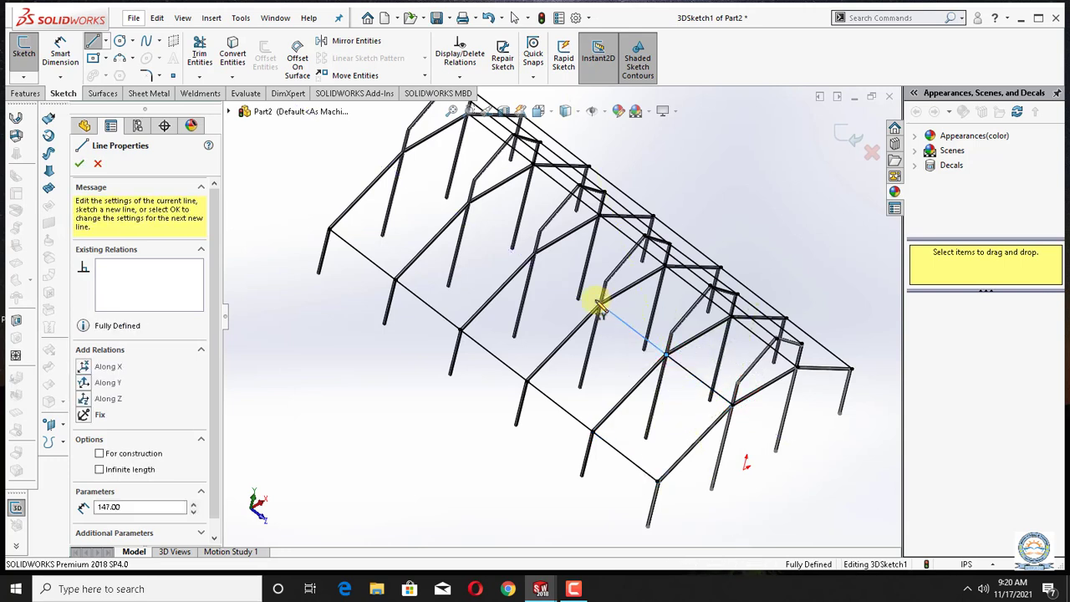
click(533, 253)
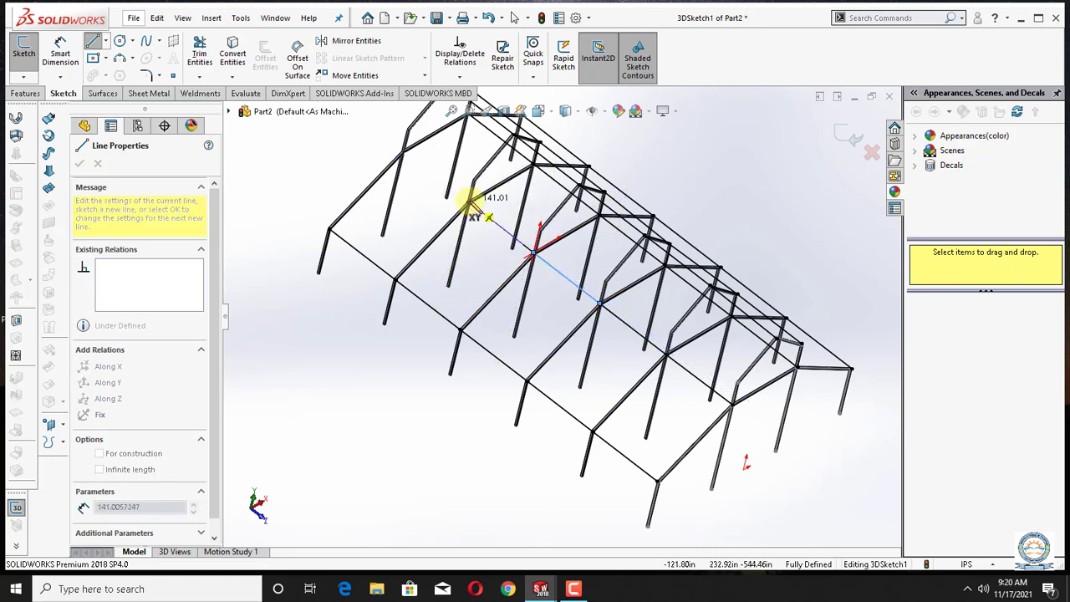
click(471, 202)
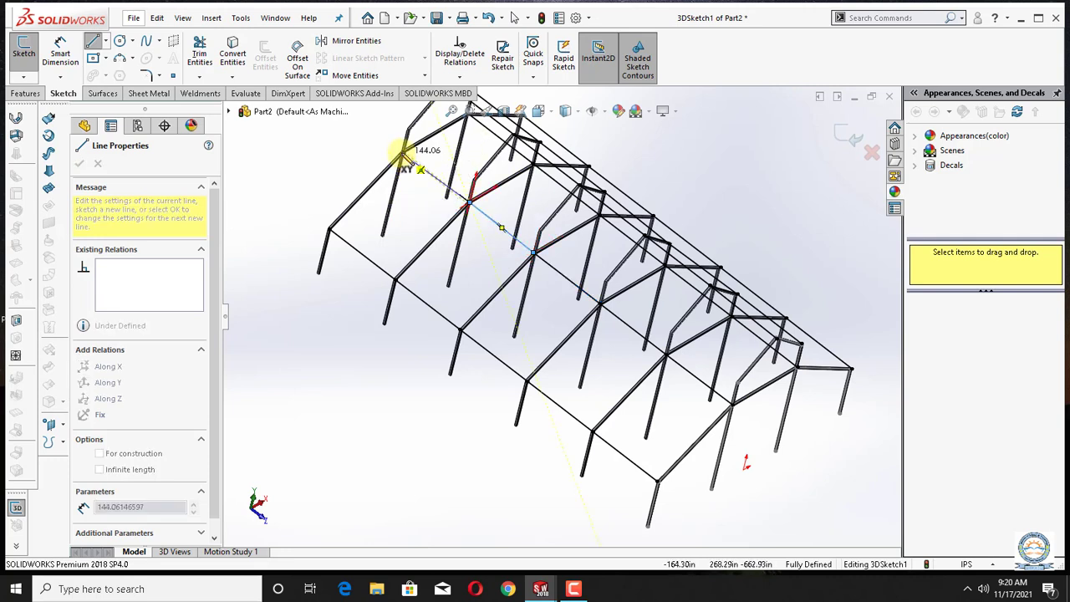
click(404, 154)
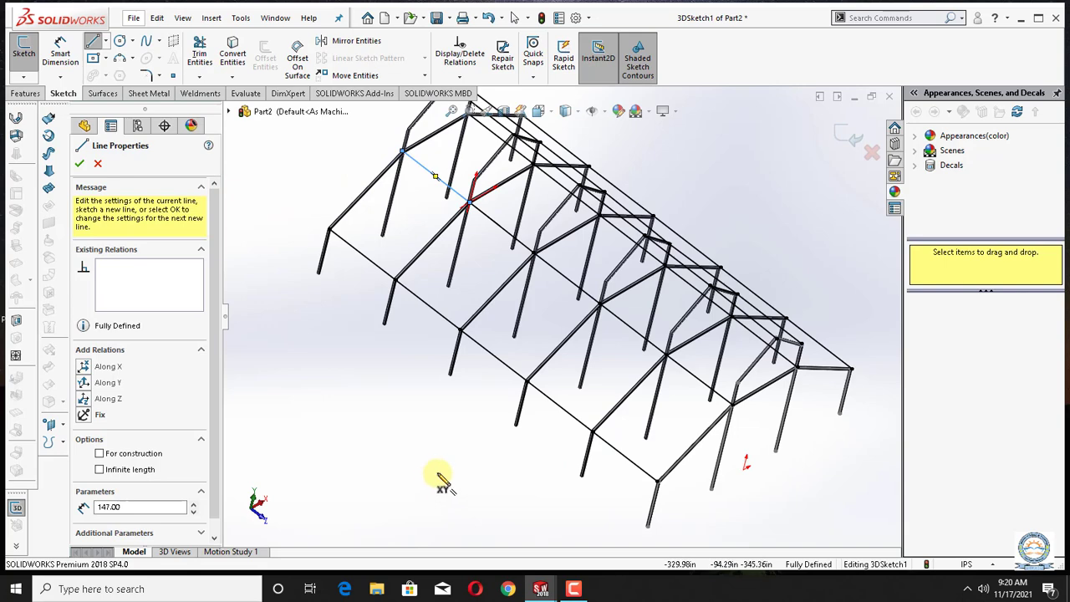
Draw connected lines, about 144 in per bay, joining the tops of that side's upper verticals across all six frames, and end the Line tool.
scroll(443, 475, up, 1)
key(Down)
key(Down)
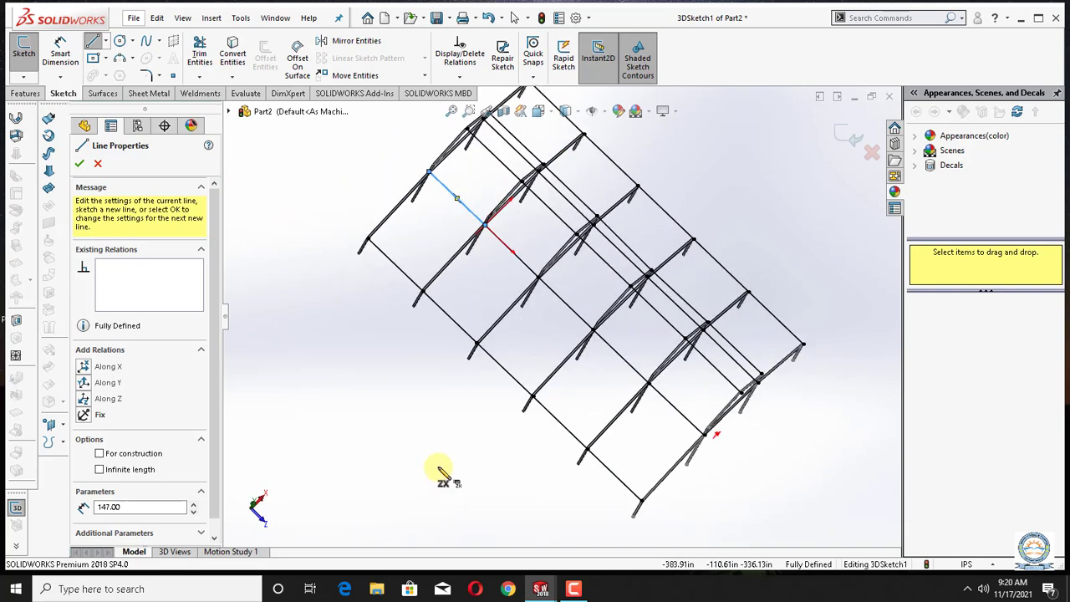
key(Up)
key(Up)
key(Up)
key(Right)
key(Right)
key(Right)
key(Right)
key(Right)
key(Right)
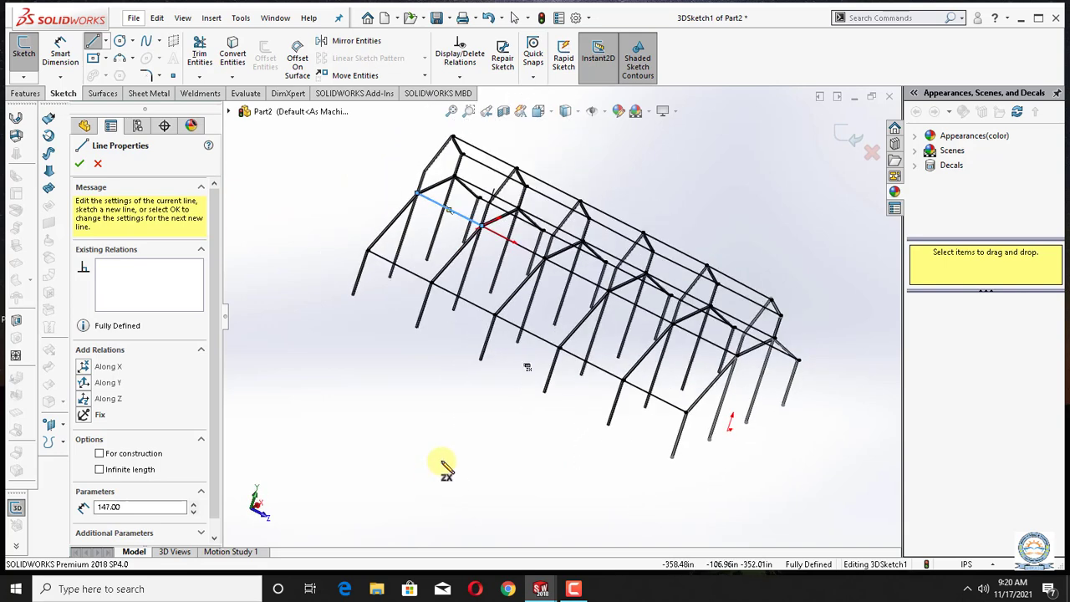
key(Right)
key(Right)
key(Right)
key(Right)
key(Right)
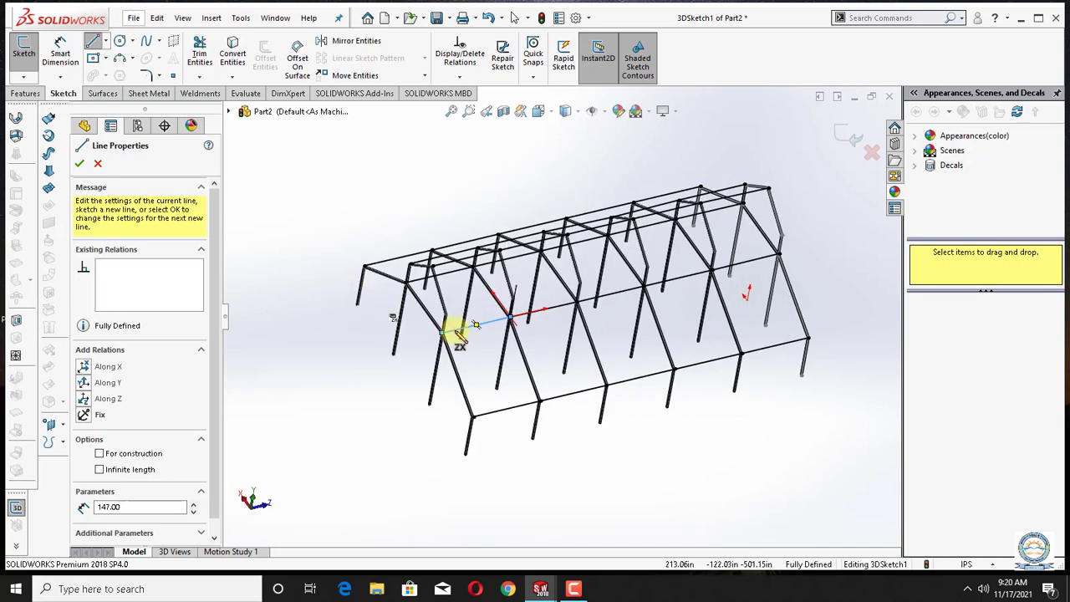
mouse_move(449, 331)
mouse_down()
mouse_move(582, 282)
mouse_move(792, 245)
mouse_up()
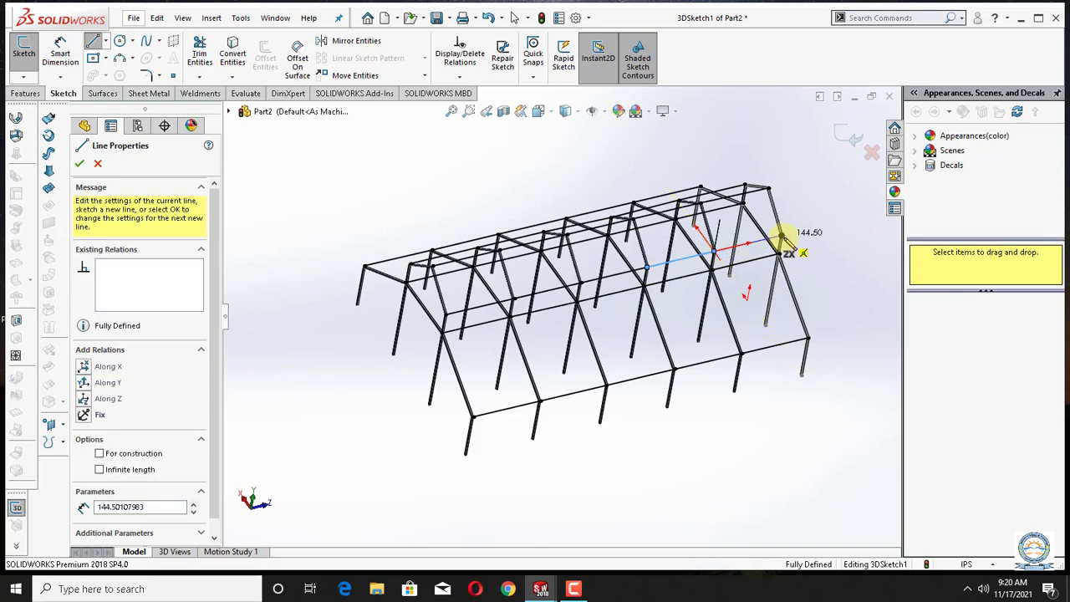
right_click(819, 260)
click(824, 262)
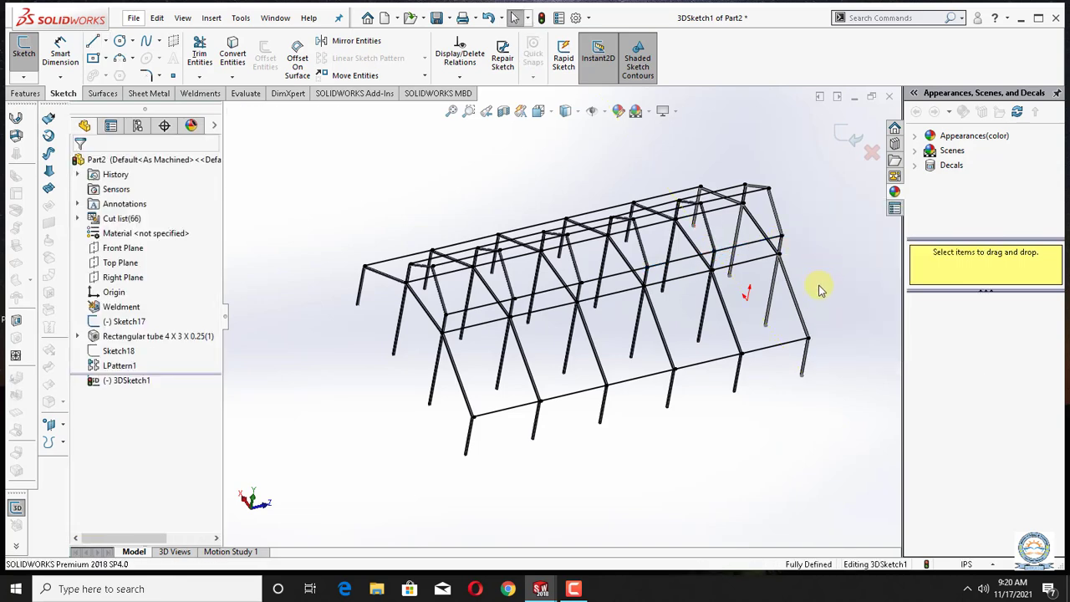
Examine the longitudinal lines from all around the building and view the frames normal to the Front Plane.
middle_drag(832, 291, 841, 287)
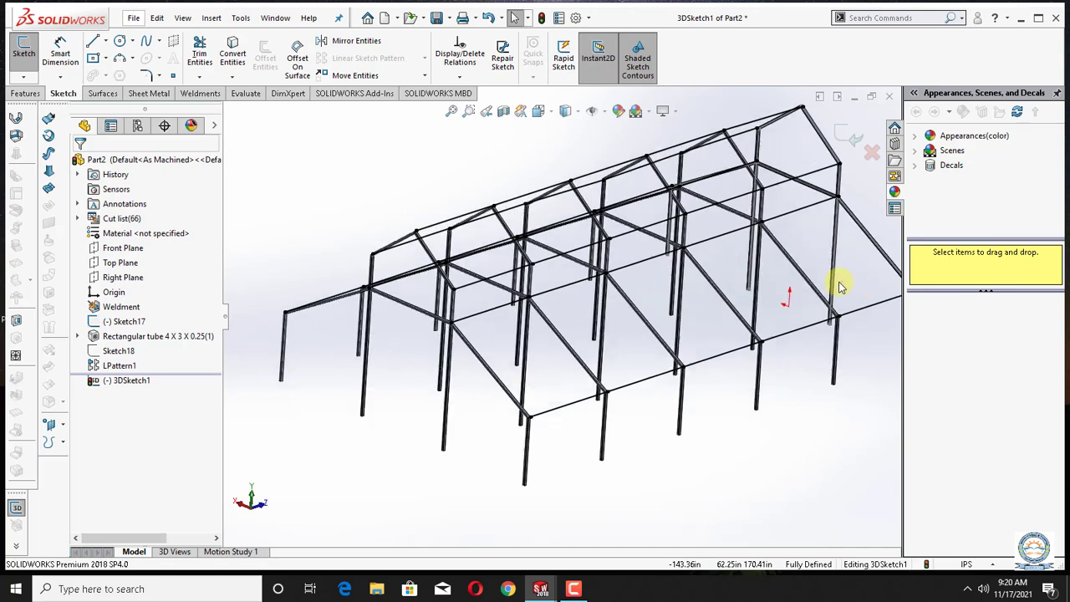
scroll(841, 286, up, 3)
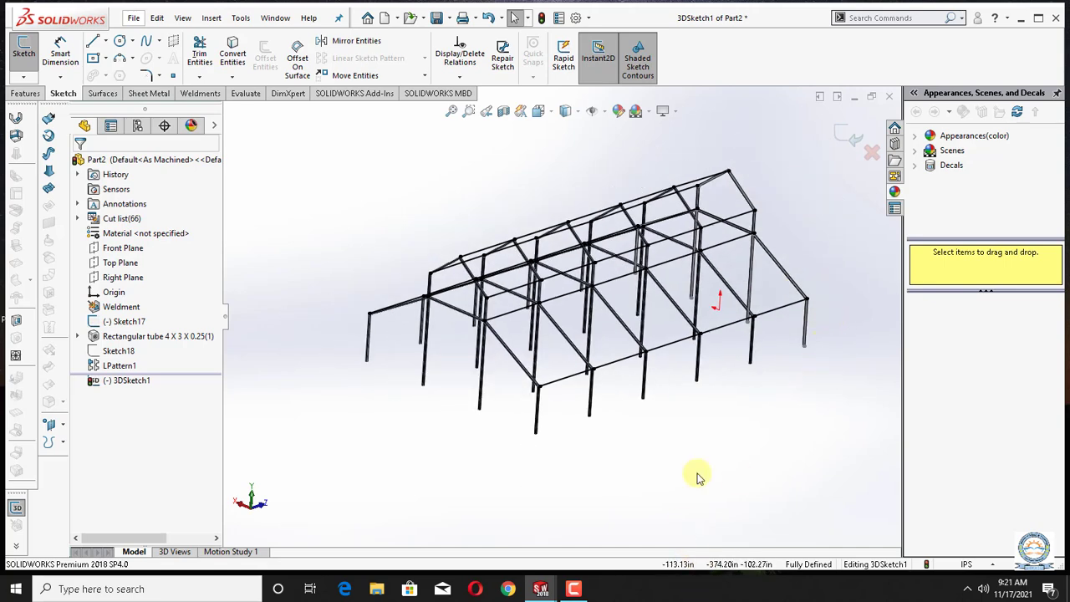
middle_drag(700, 481, 703, 494)
key(Right)
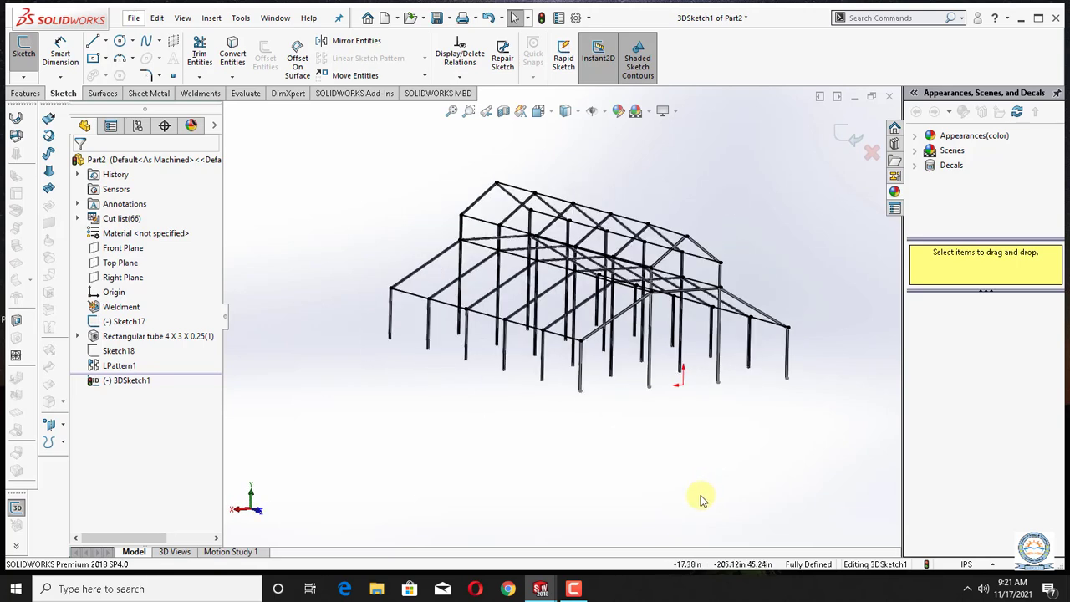
key(Right)
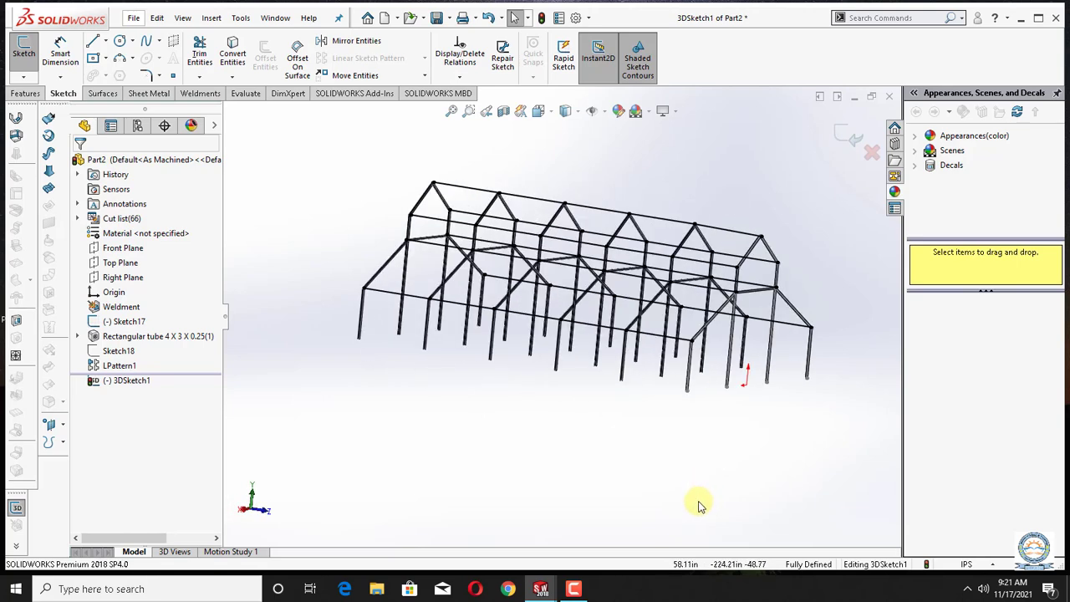
key(Right)
key(Right)
key(Right)
key(Right)
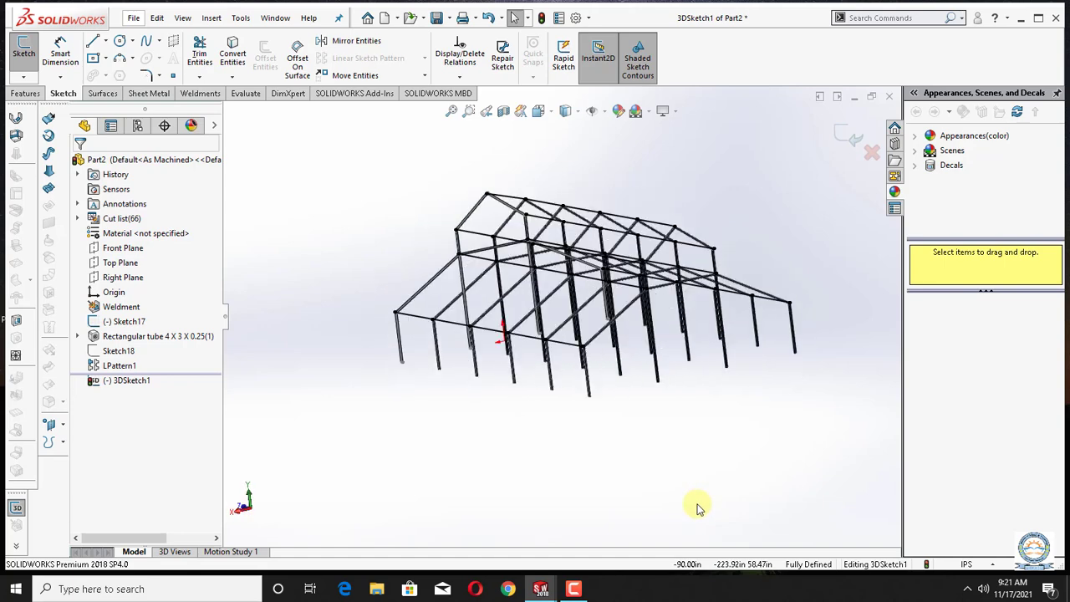
key(Right)
key(Right)
key(Right)
key(Right)
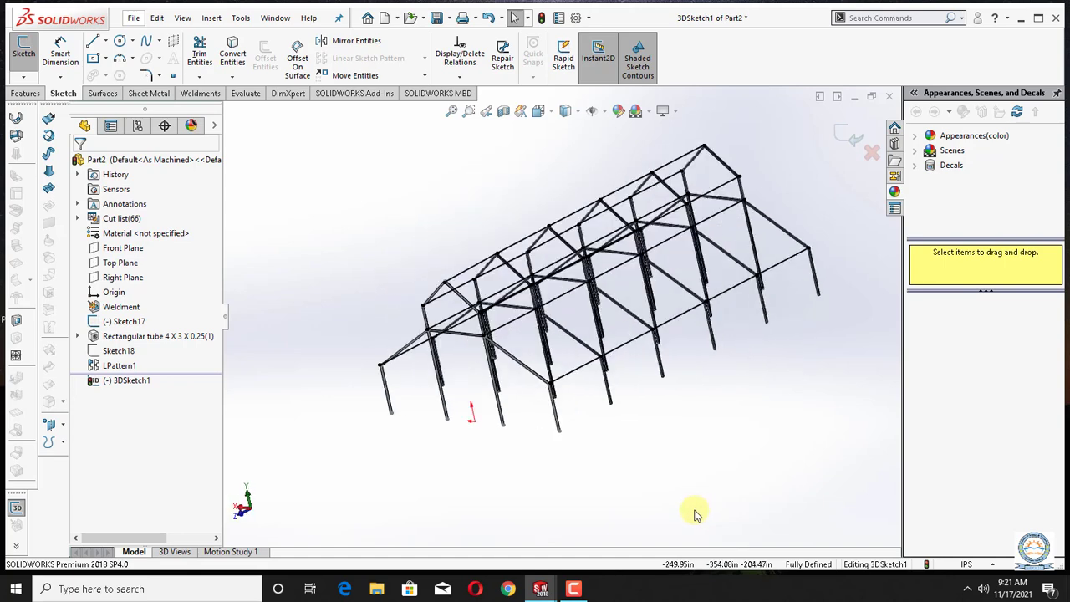
key(Right)
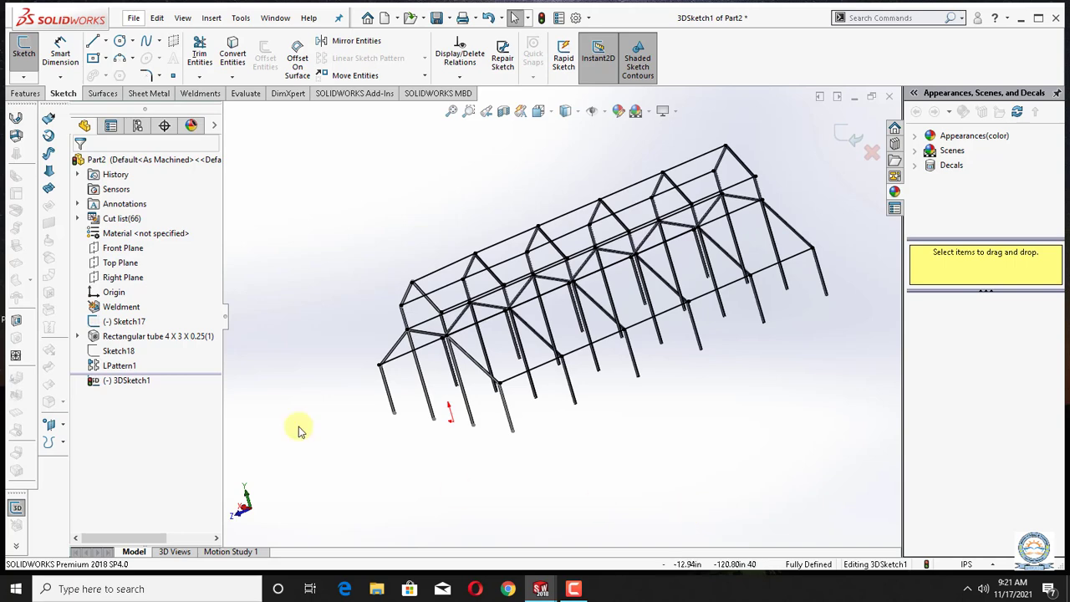
right_click(118, 248)
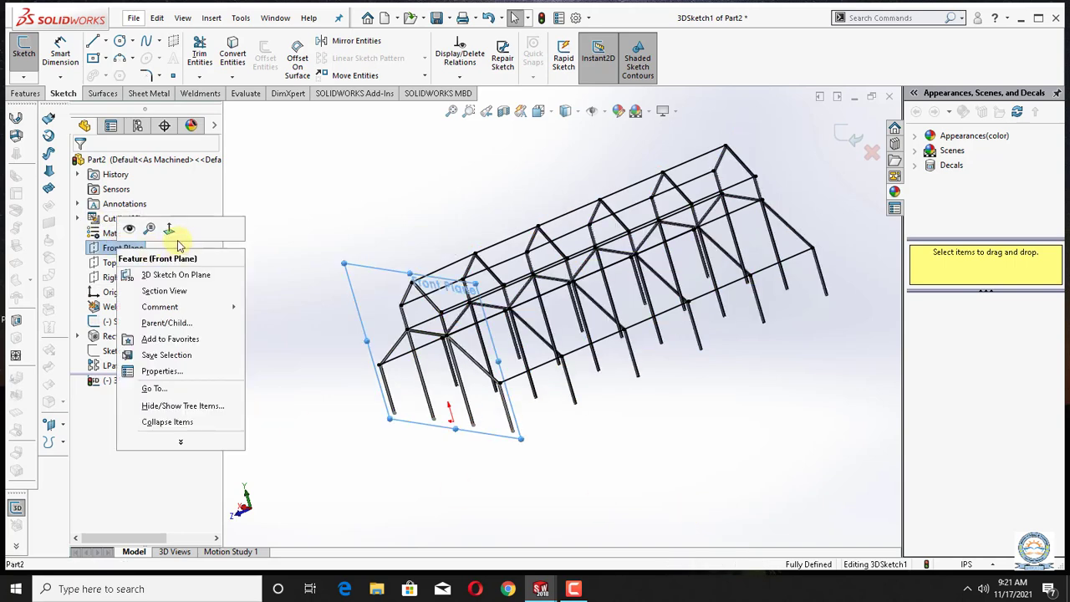
click(197, 230)
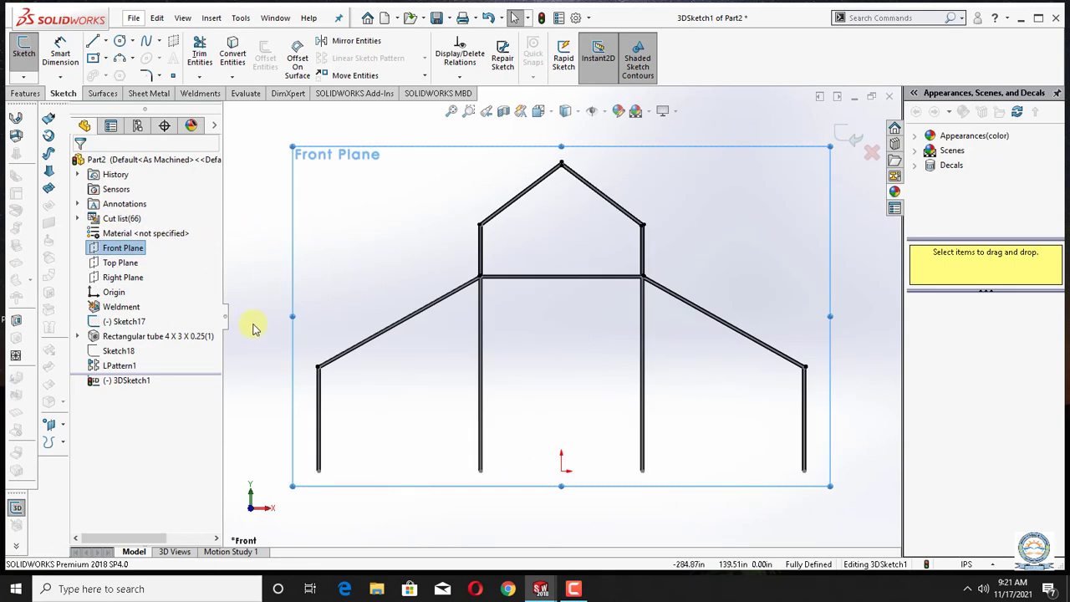
Exit the 3D sketch containing the longitudinal lines between the frames.
click(255, 334)
key(Right)
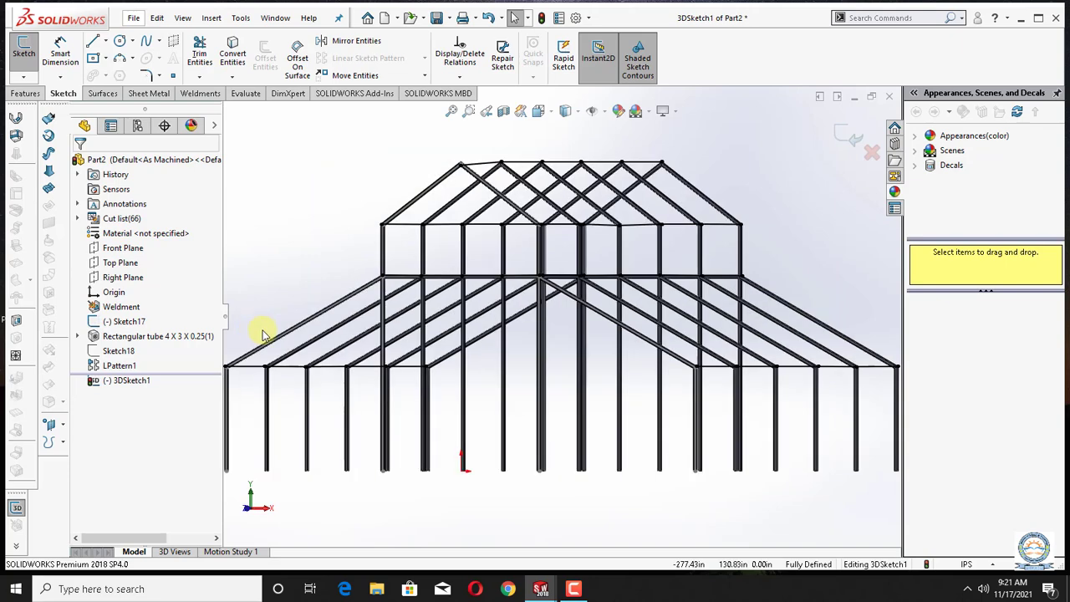
key(z)
key(z)
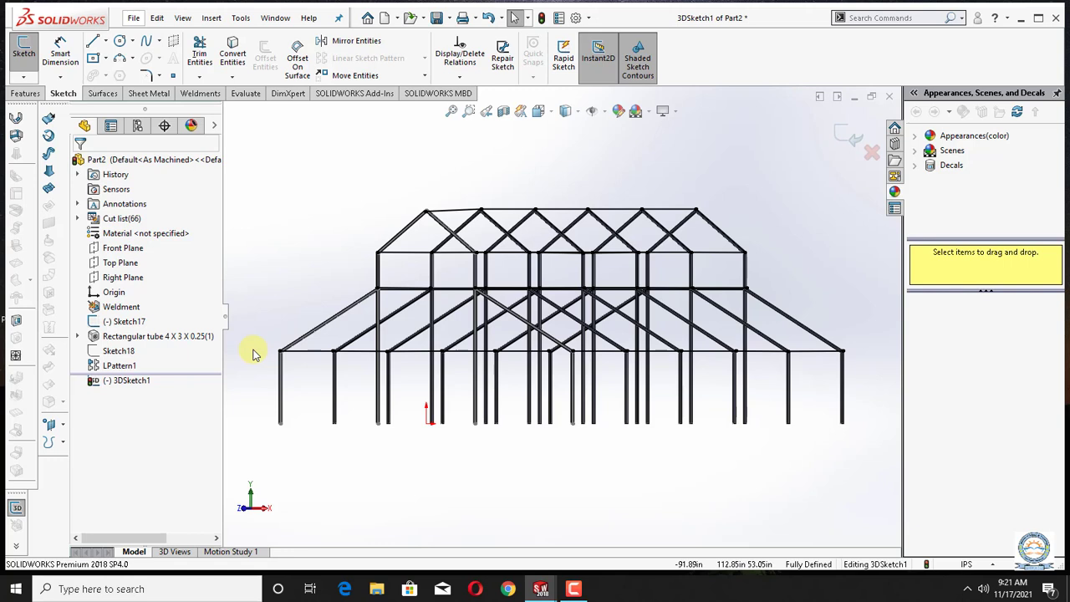
key(ctrl+7)
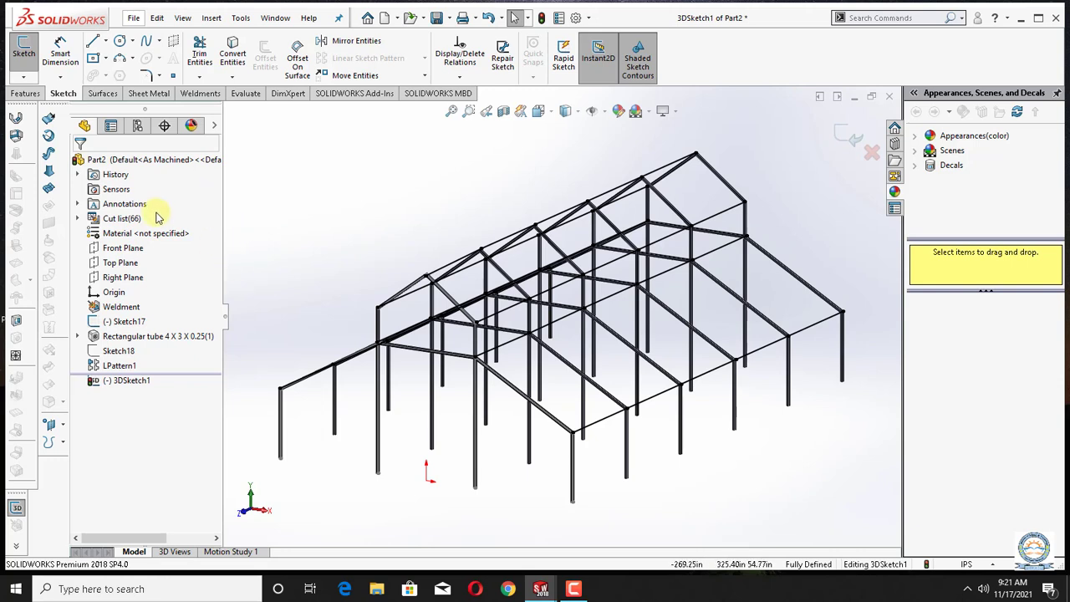
click(207, 93)
click(840, 142)
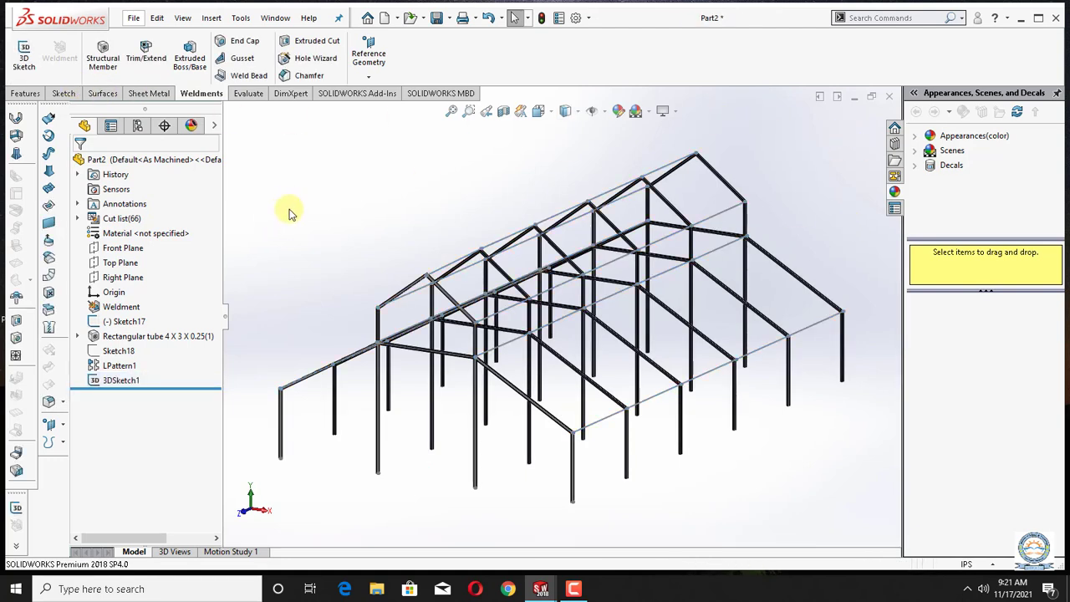
Start an ansi inch rectangular tube structural member, size 4 x 3 x 0.25, with the five near-side eave lines as its first group.
click(103, 53)
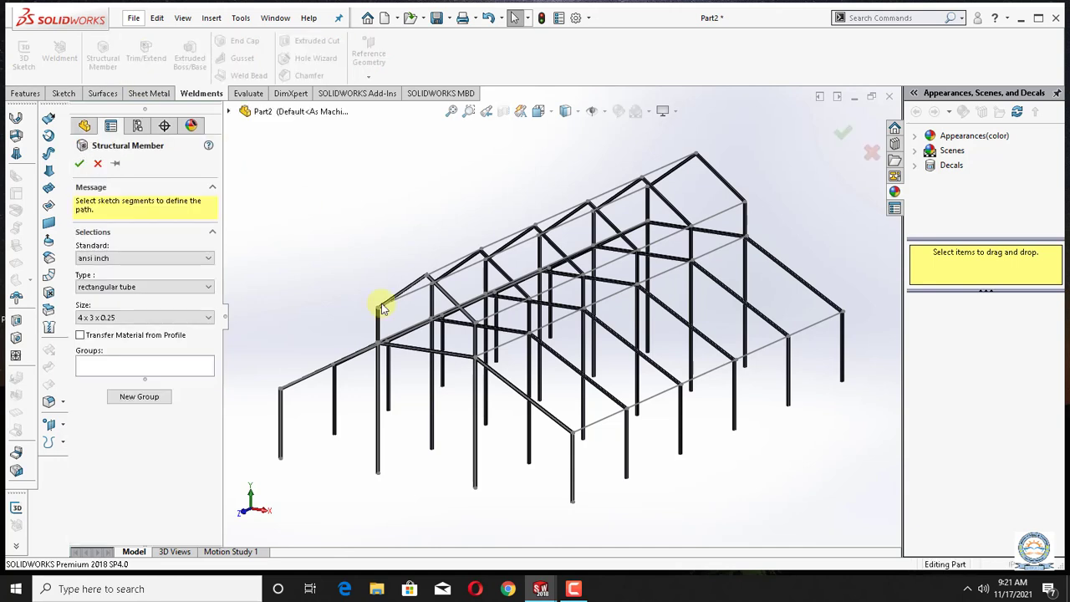
click(177, 372)
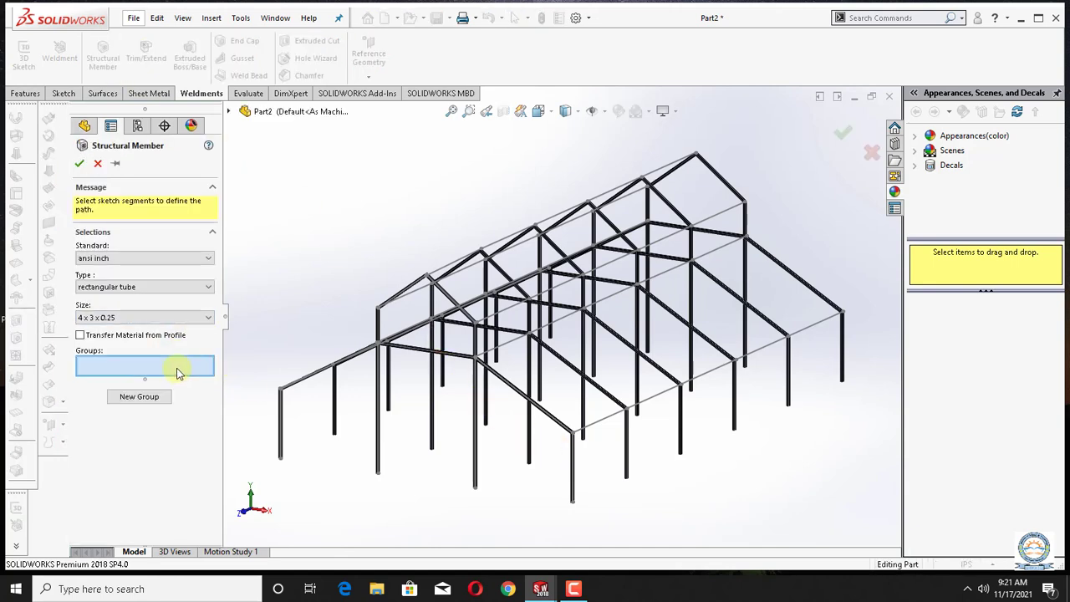
click(609, 422)
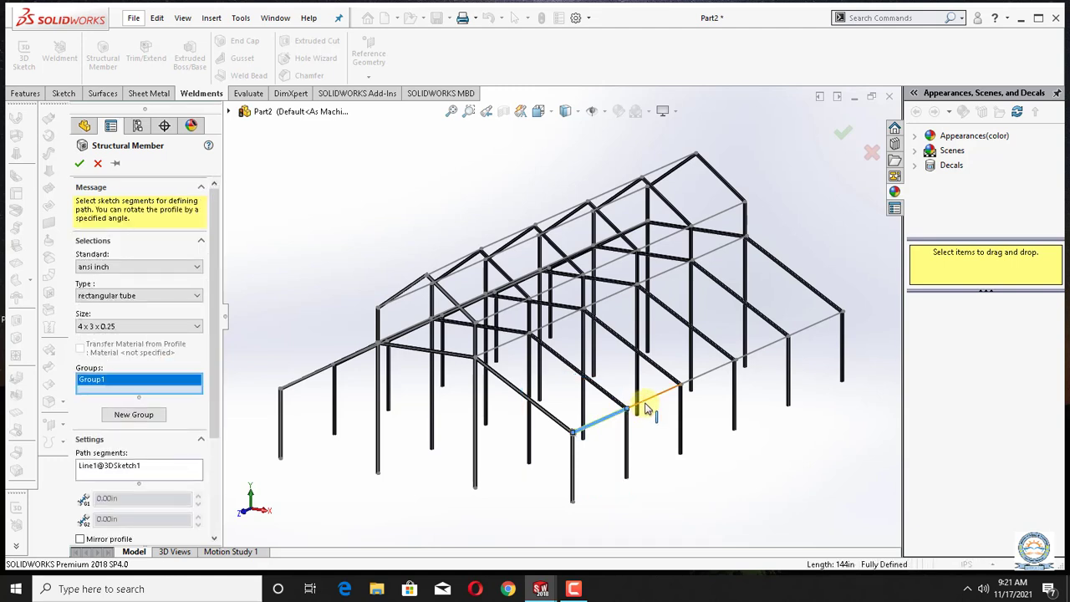
click(646, 408)
click(701, 383)
click(755, 356)
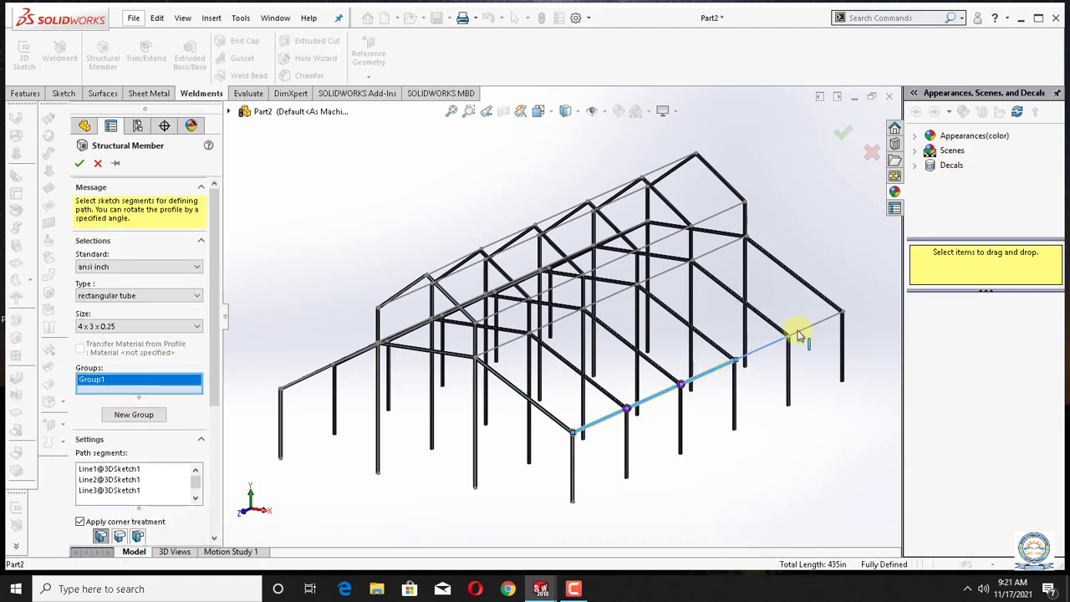
click(822, 327)
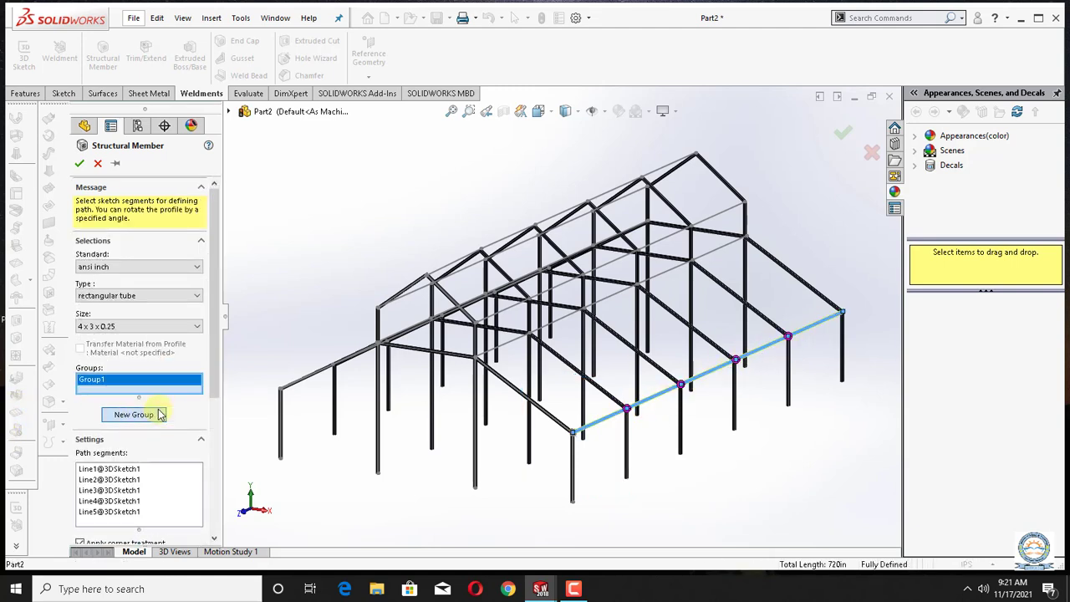
Add a second group from the five near-side lines where the outer slopes meet the inner posts.
click(134, 419)
click(502, 349)
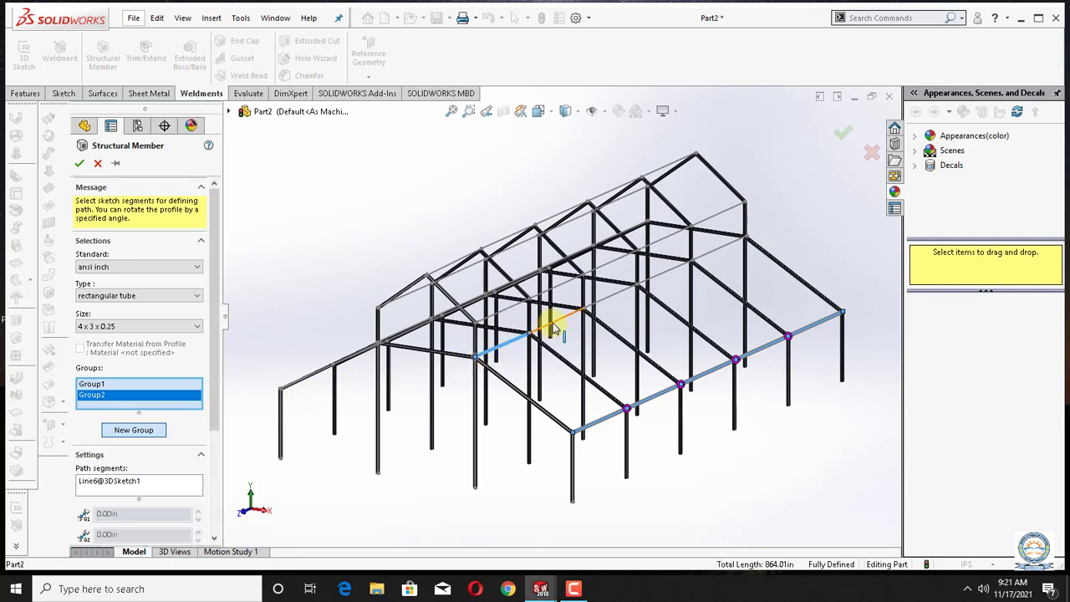
click(555, 324)
click(607, 301)
click(664, 273)
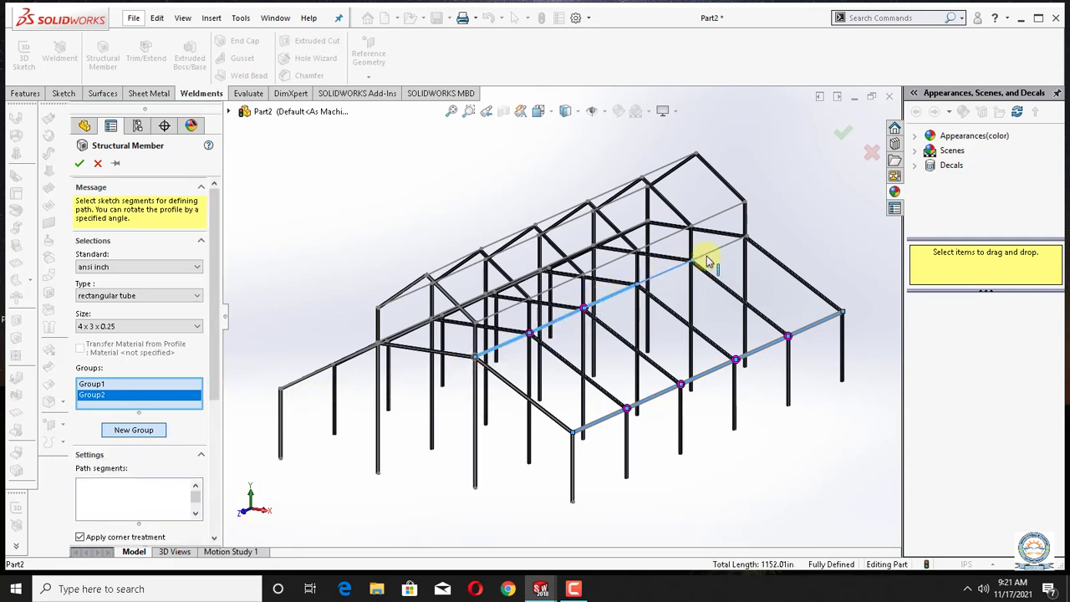
click(708, 254)
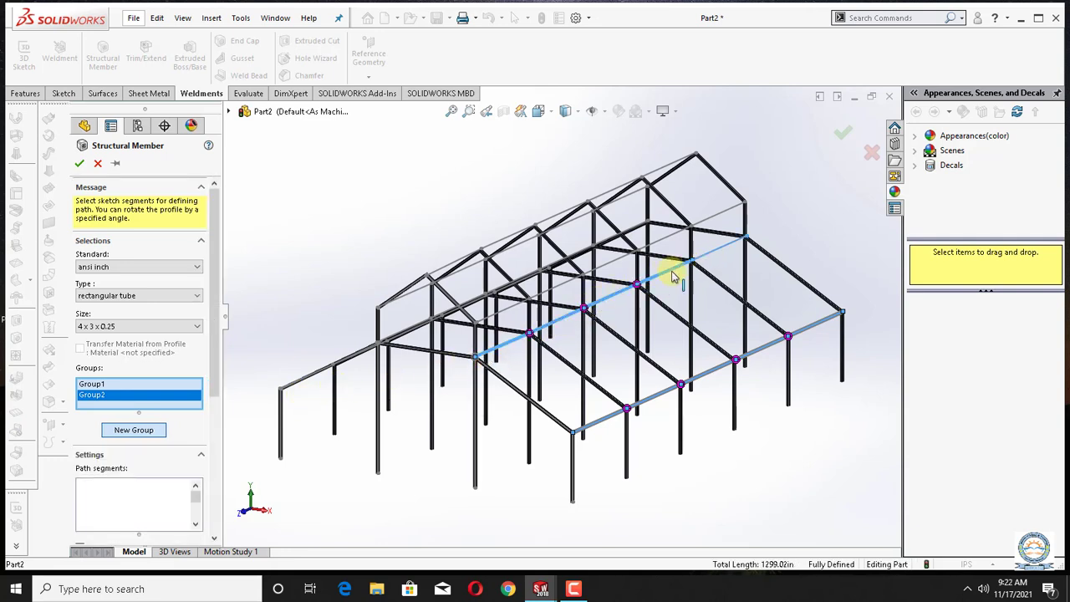
Add a third group from the five lines joining the tops of the near-side upper verticals.
click(120, 432)
click(510, 306)
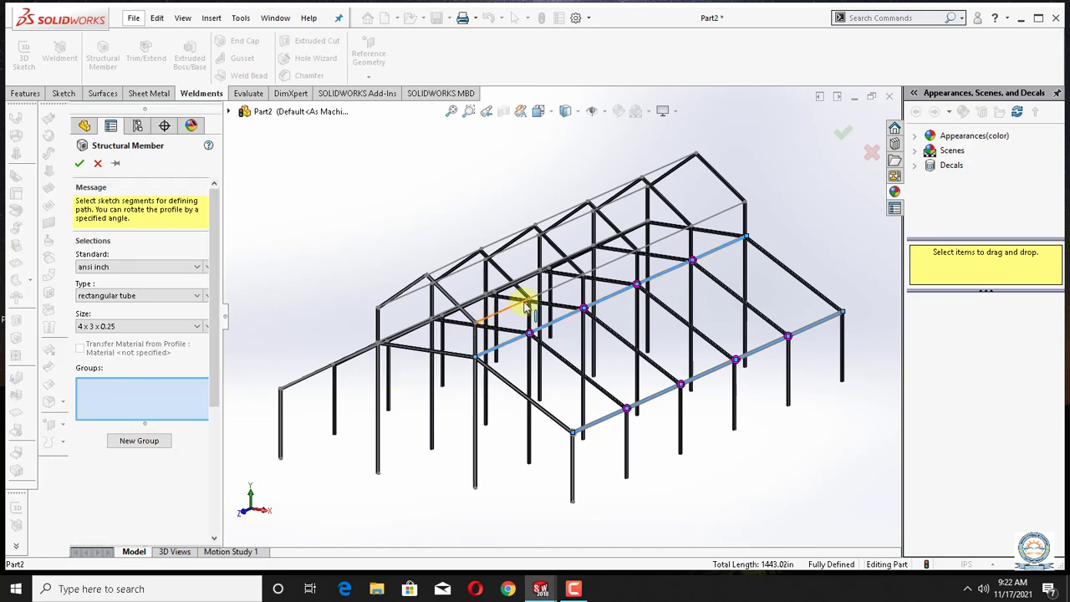
click(552, 290)
click(610, 266)
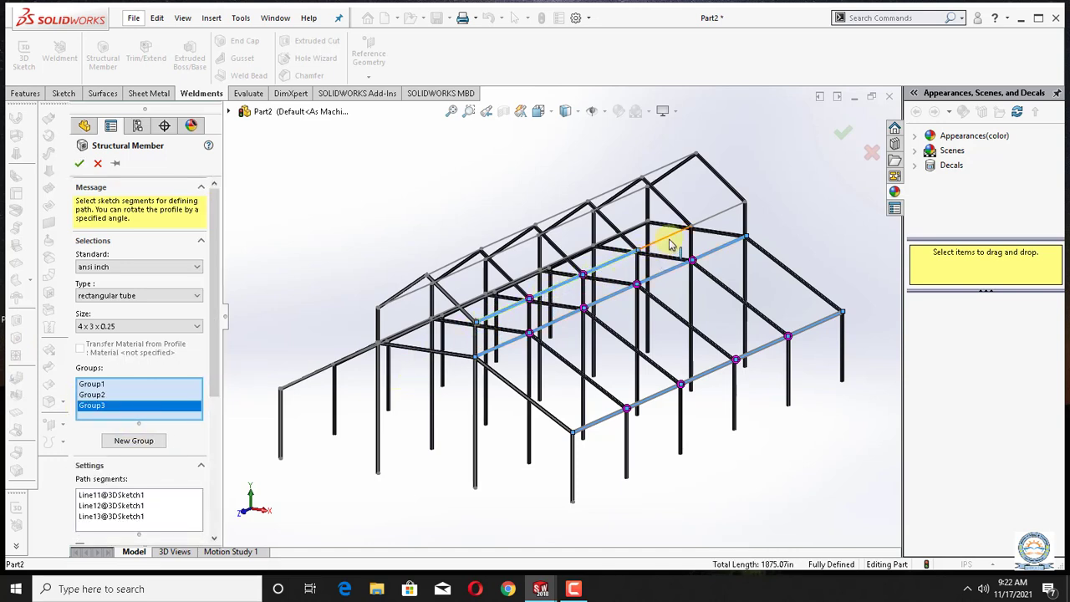
click(674, 236)
click(715, 224)
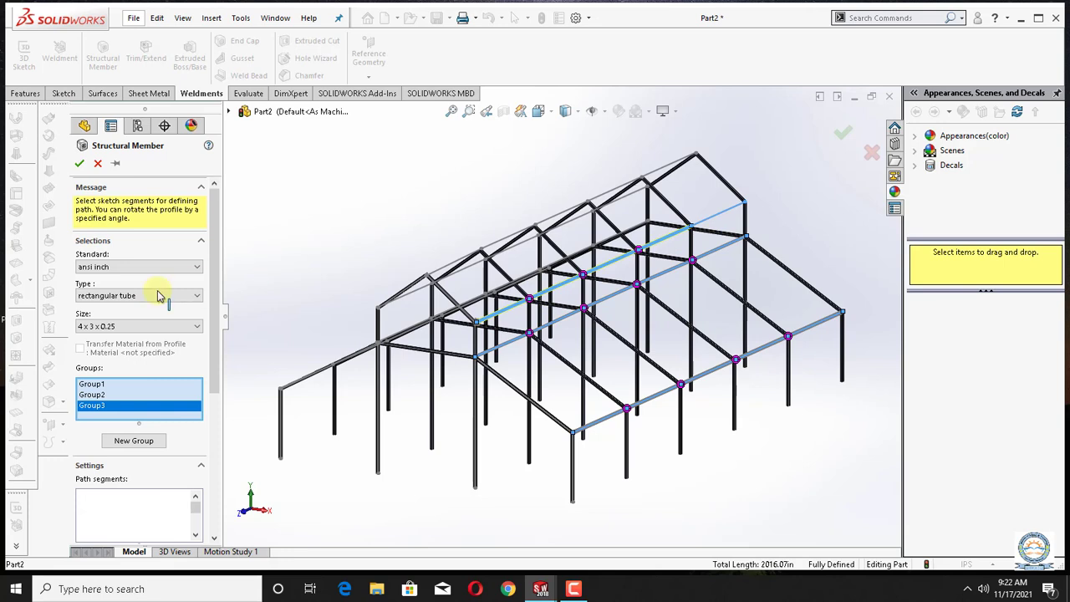
Add a fourth group from the five ridge lines joining the frame peaks.
click(126, 439)
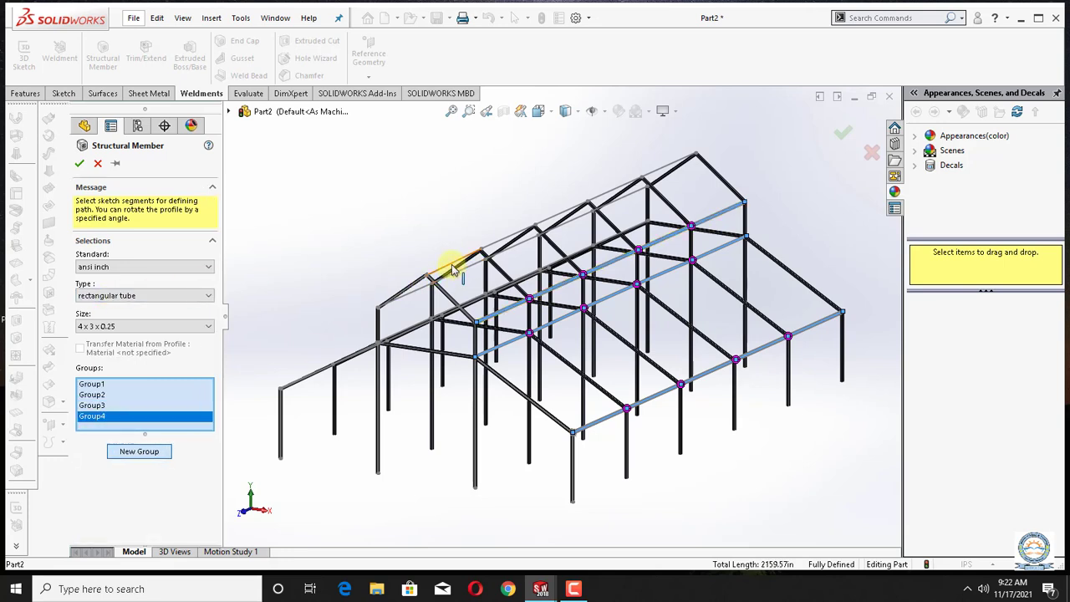
click(475, 251)
click(493, 238)
click(534, 220)
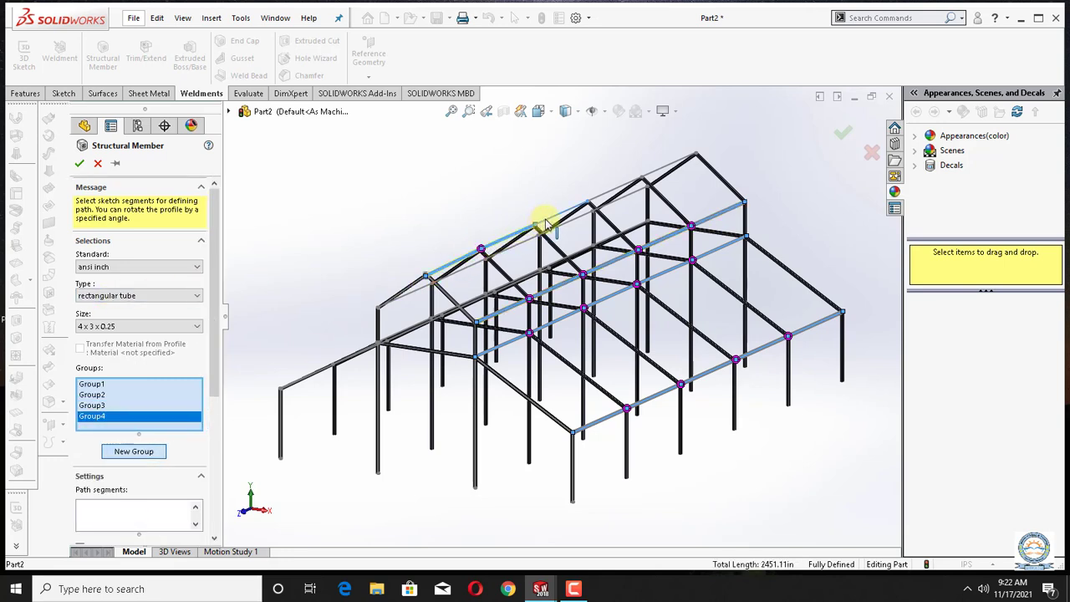
click(608, 198)
click(657, 171)
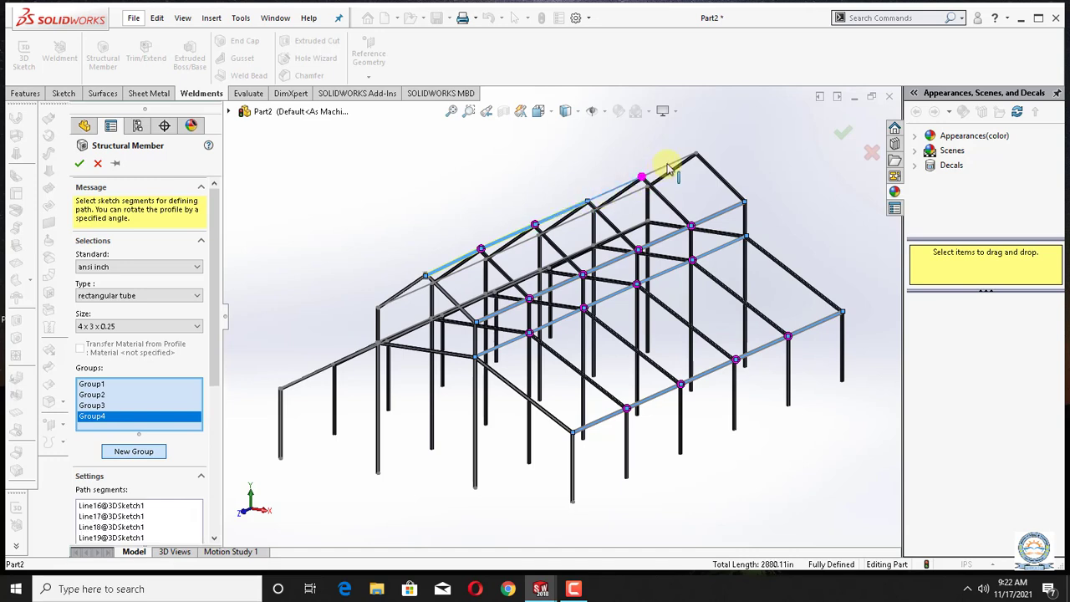
Add a fifth group from the five eave lines on the opposite side of the building.
click(133, 451)
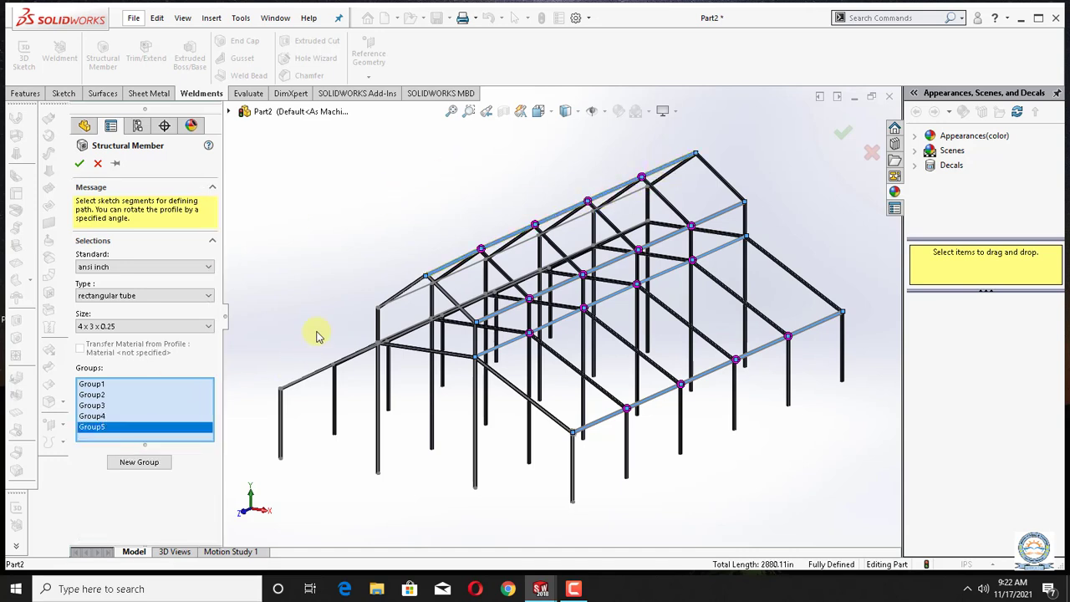
middle_drag(298, 335, 301, 337)
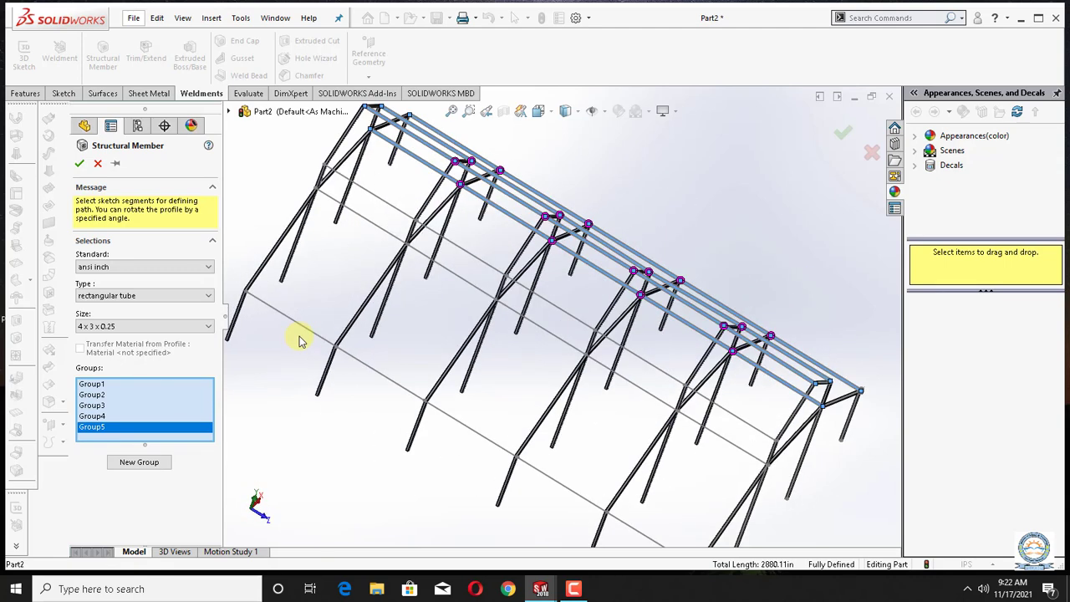
click(623, 523)
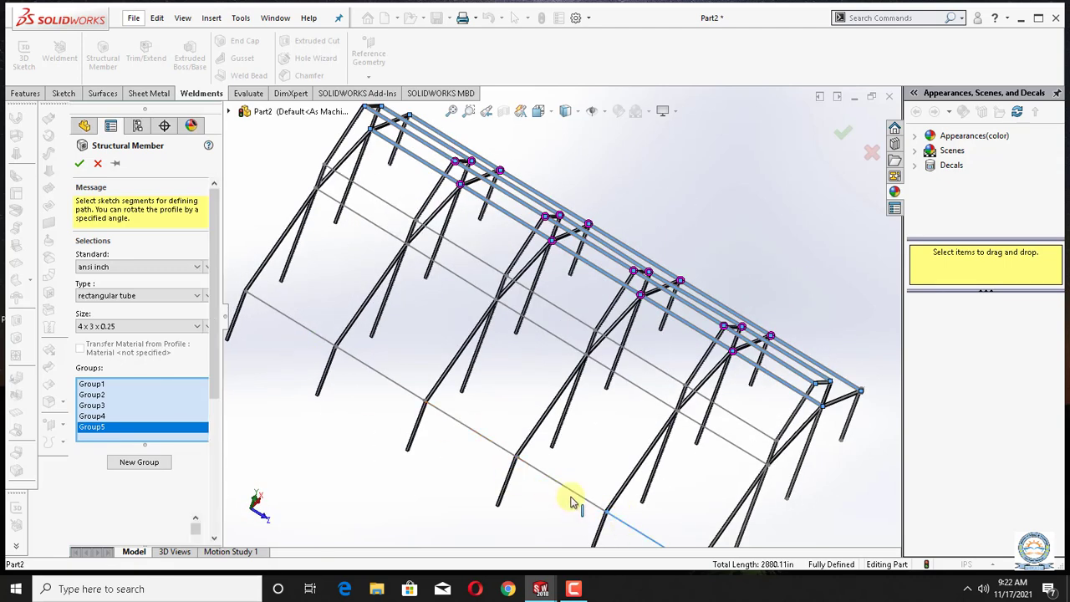
click(493, 452)
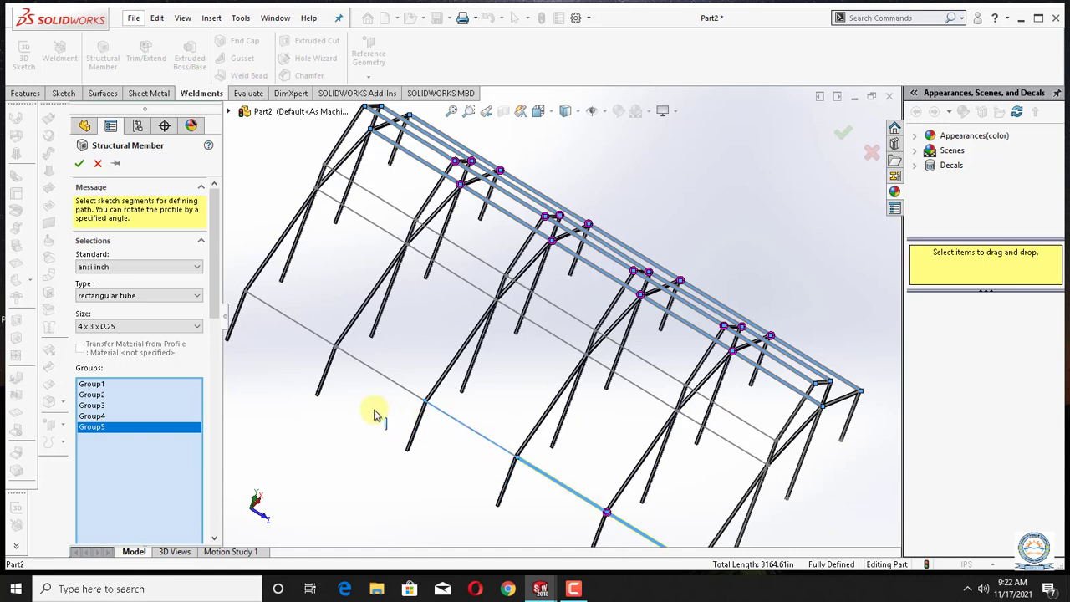
click(319, 336)
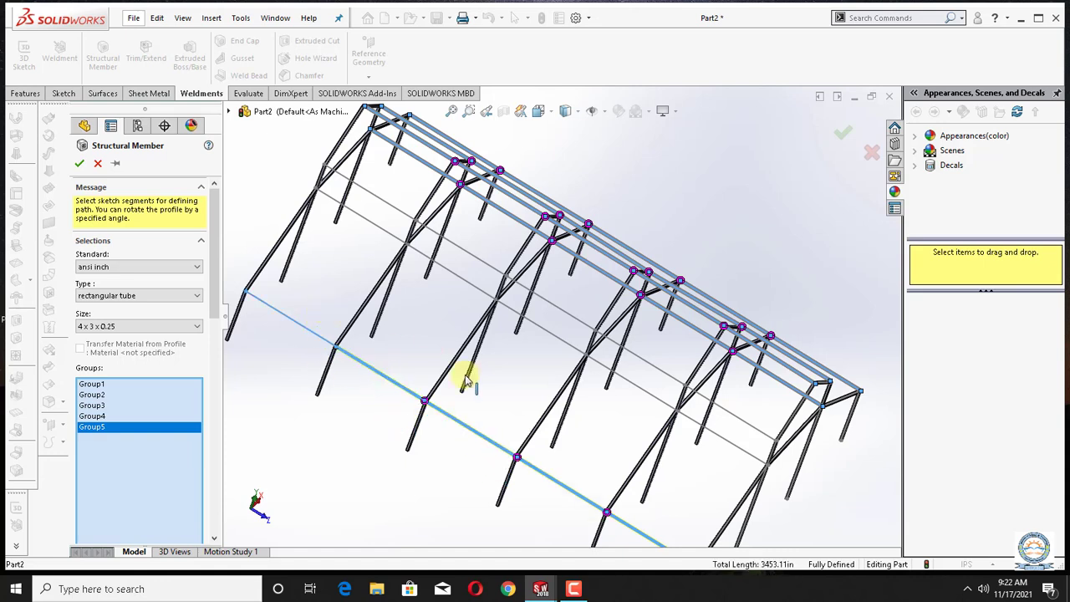
Add a sixth group from the five opposite-side lines where the outer slopes meet the inner posts.
drag(211, 304, 211, 406)
click(143, 330)
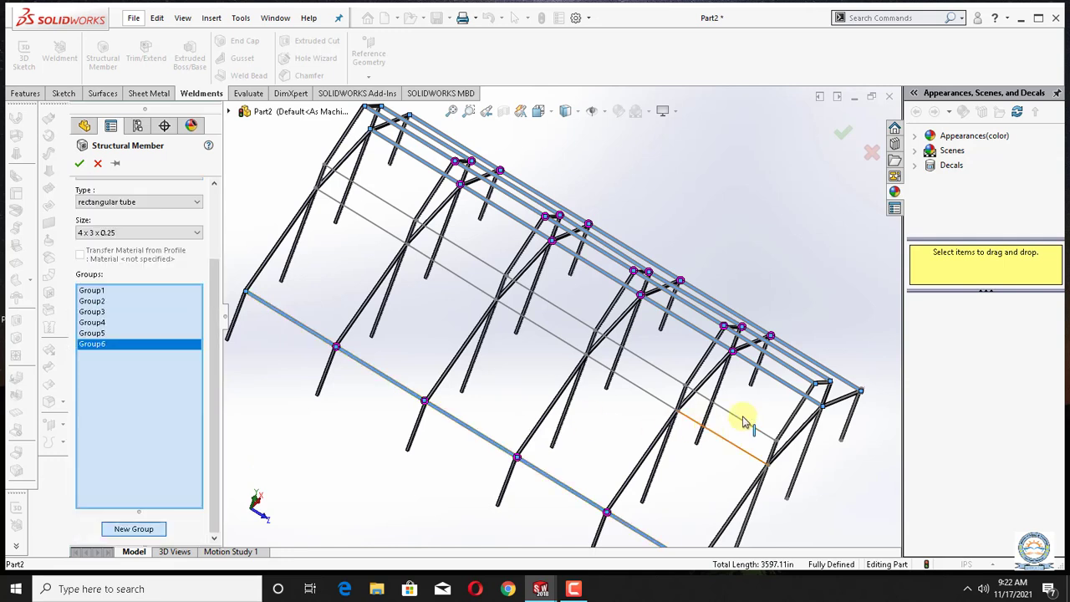
click(626, 380)
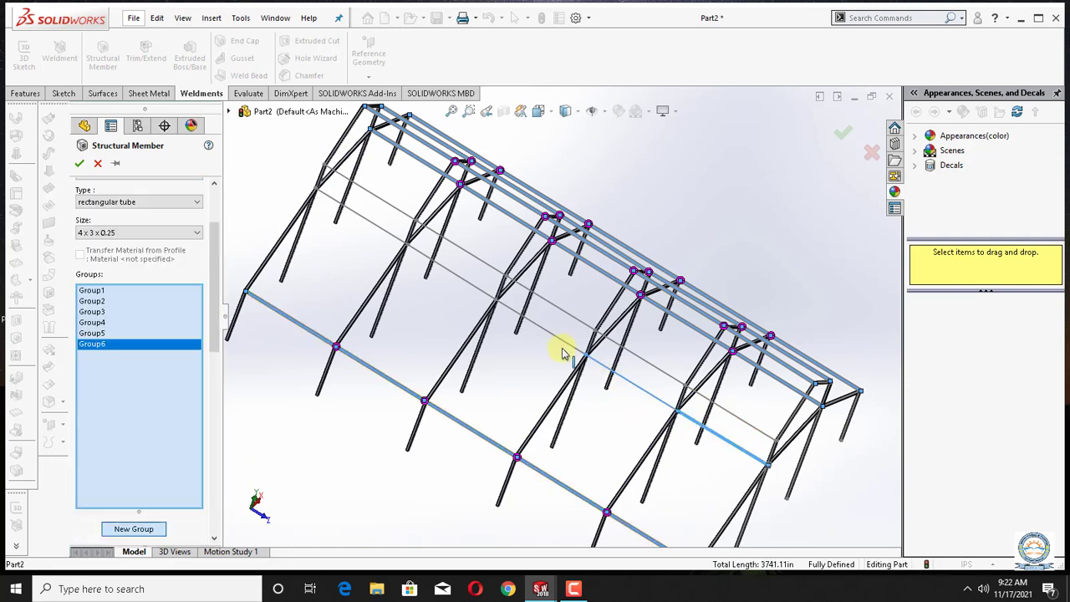
click(549, 333)
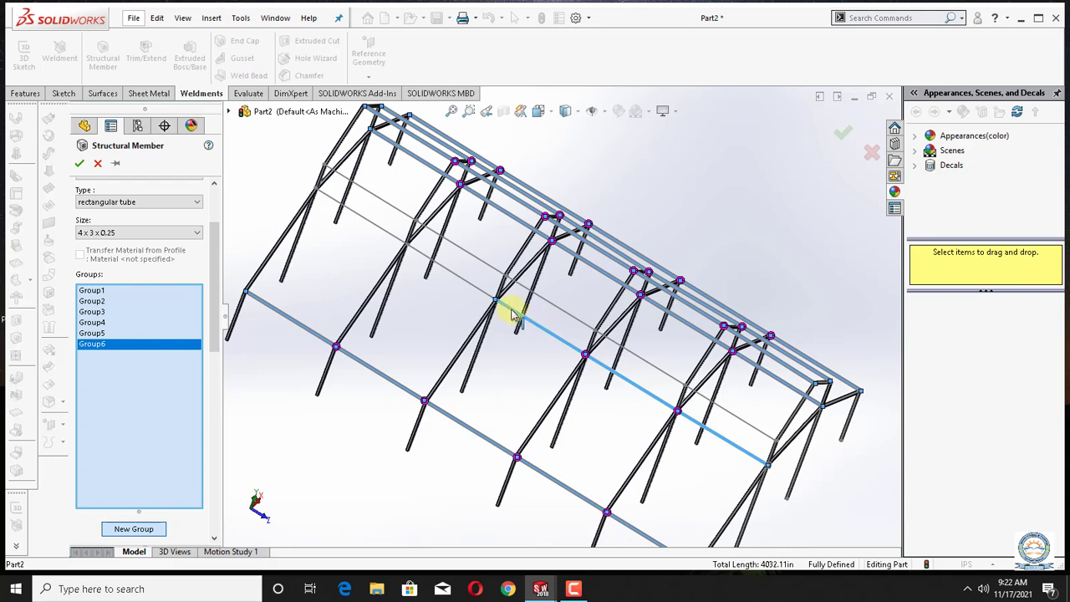
click(386, 247)
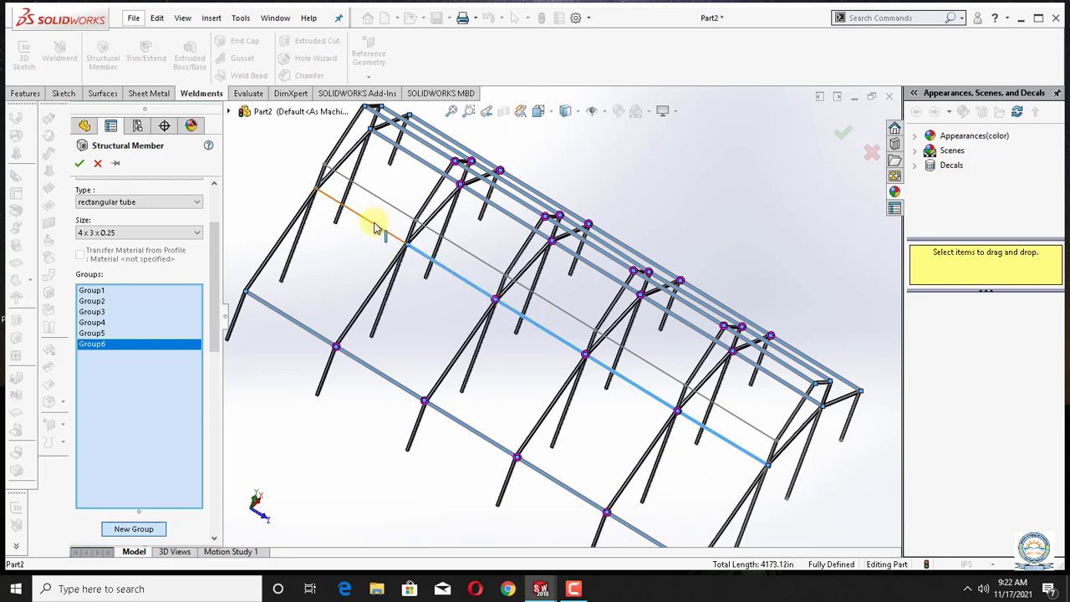
click(375, 227)
Add a seventh group from the five lines joining the tops of the opposite-side upper verticals and create the structural members.
click(125, 528)
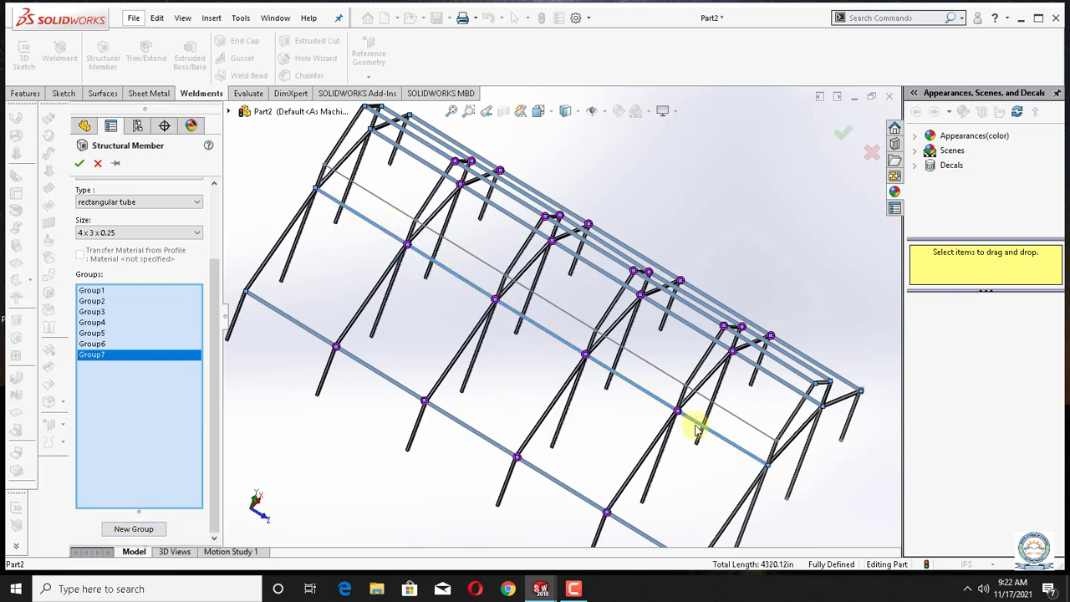
click(736, 418)
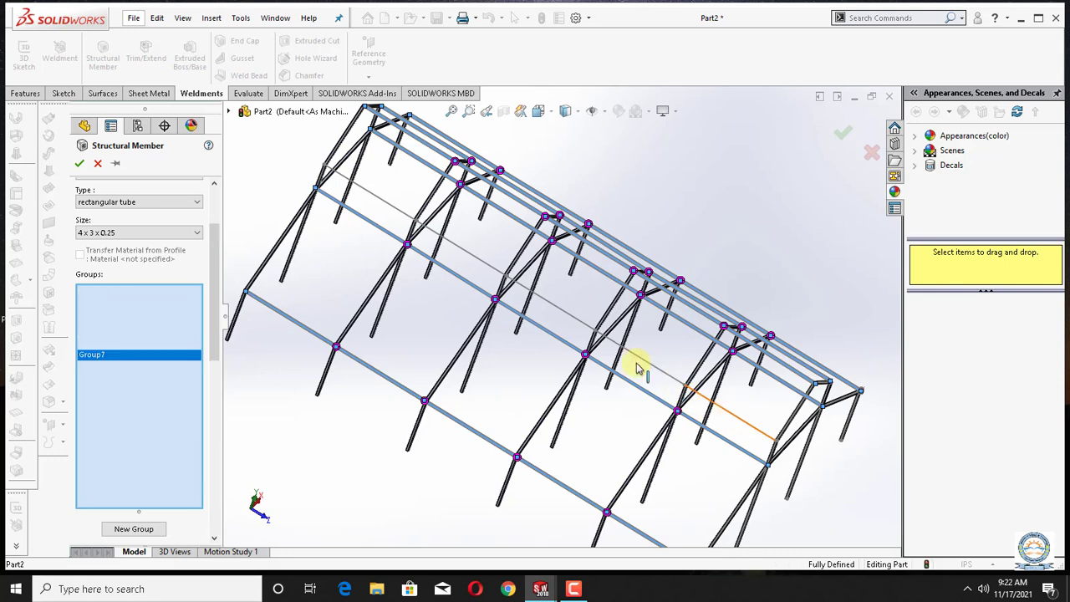
click(635, 361)
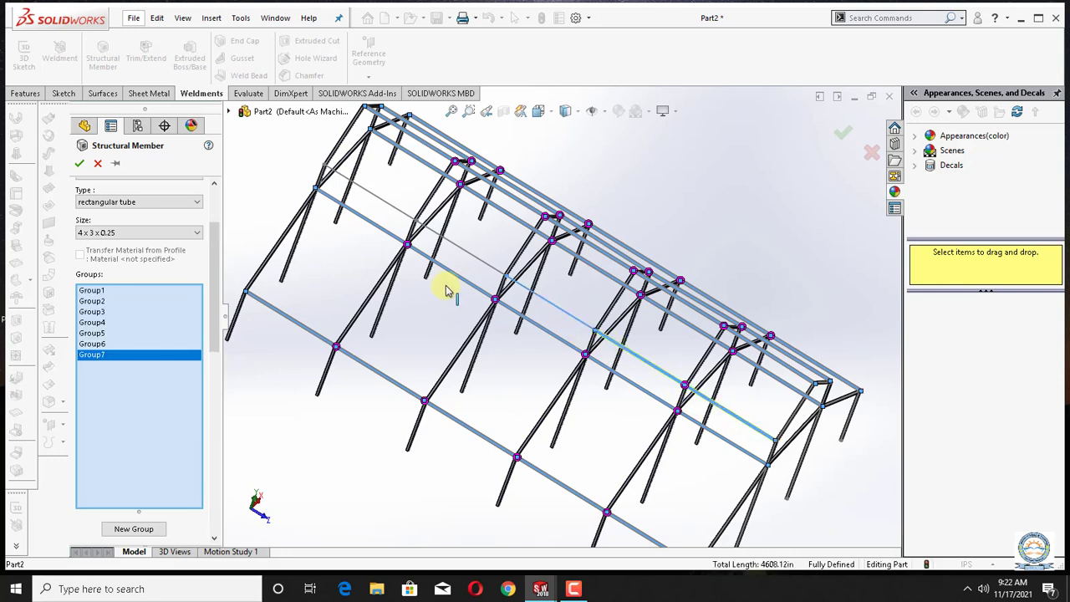
click(455, 247)
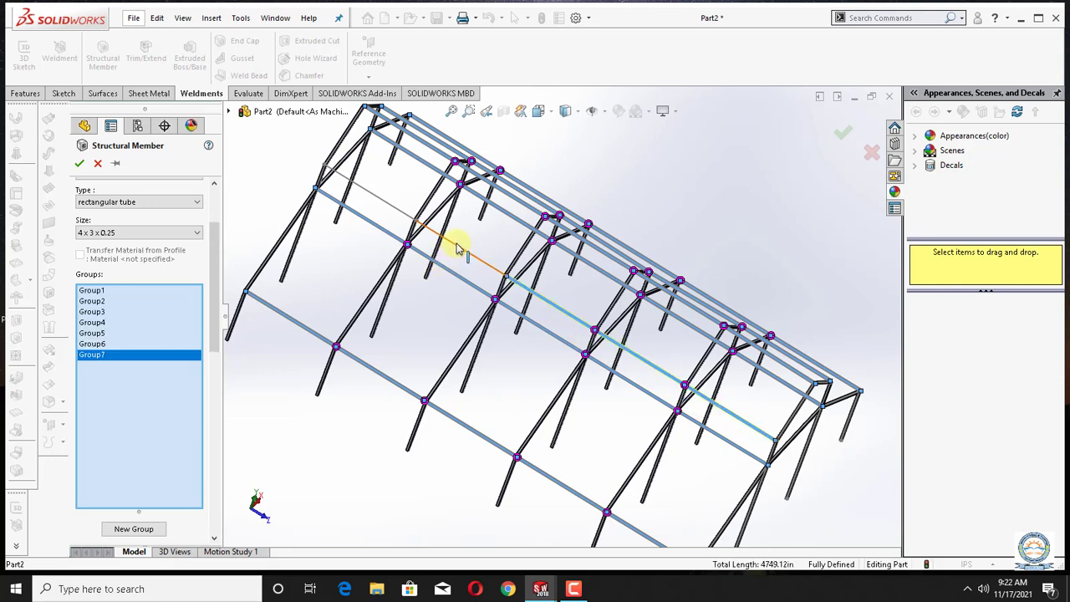
click(392, 207)
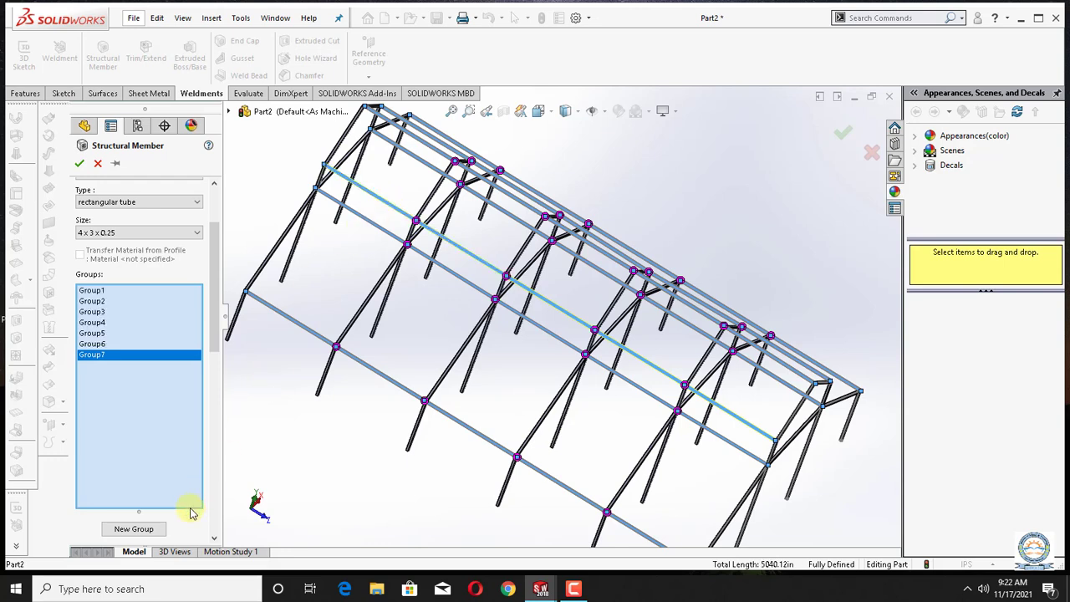
click(80, 166)
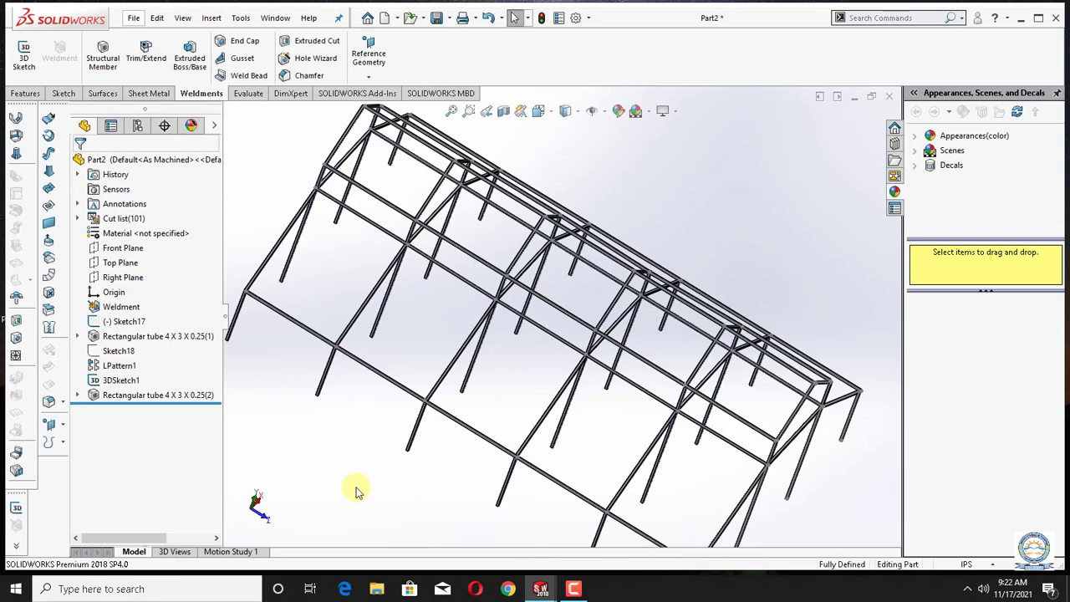
Examine the building frame with its longitudinal tube members from several angles.
middle_drag(362, 487, 375, 483)
key(Up)
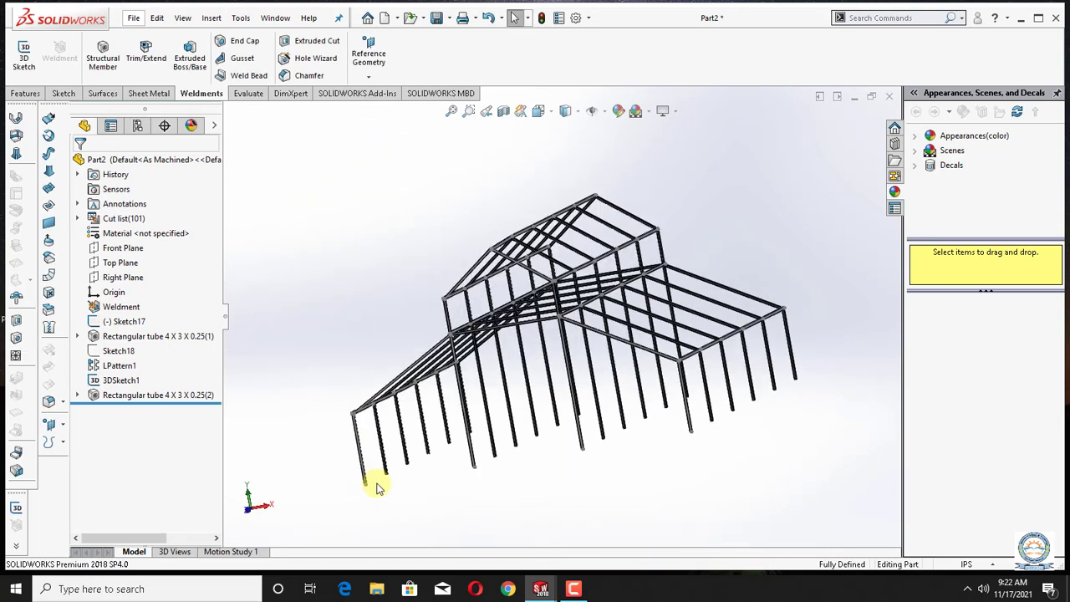
key(Down)
key(Right)
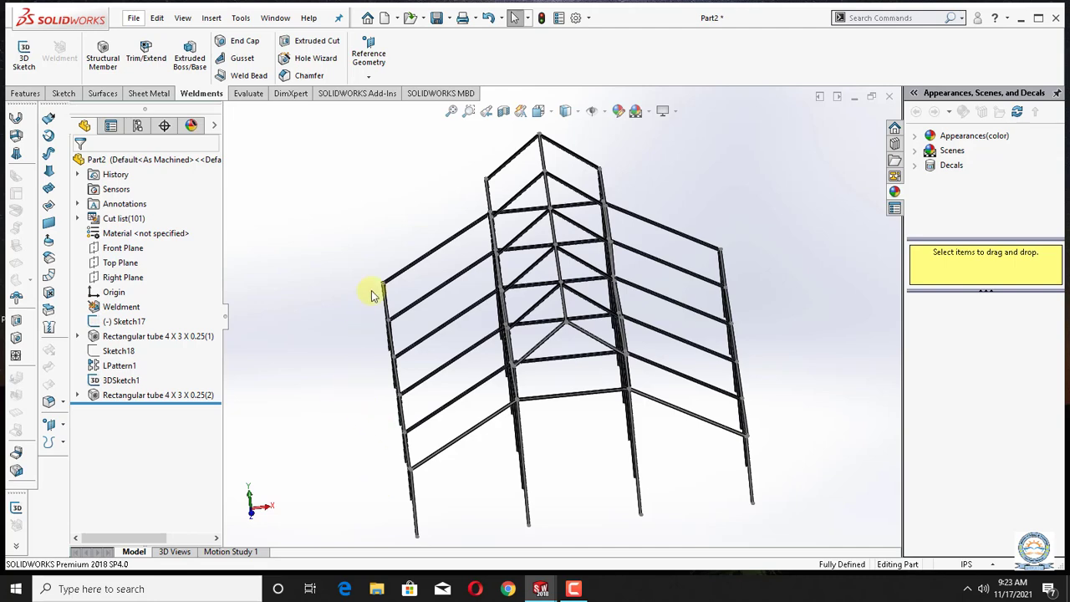
Inspect the connected building frame from the front, along its length and from above.
key(Up)
key(Up)
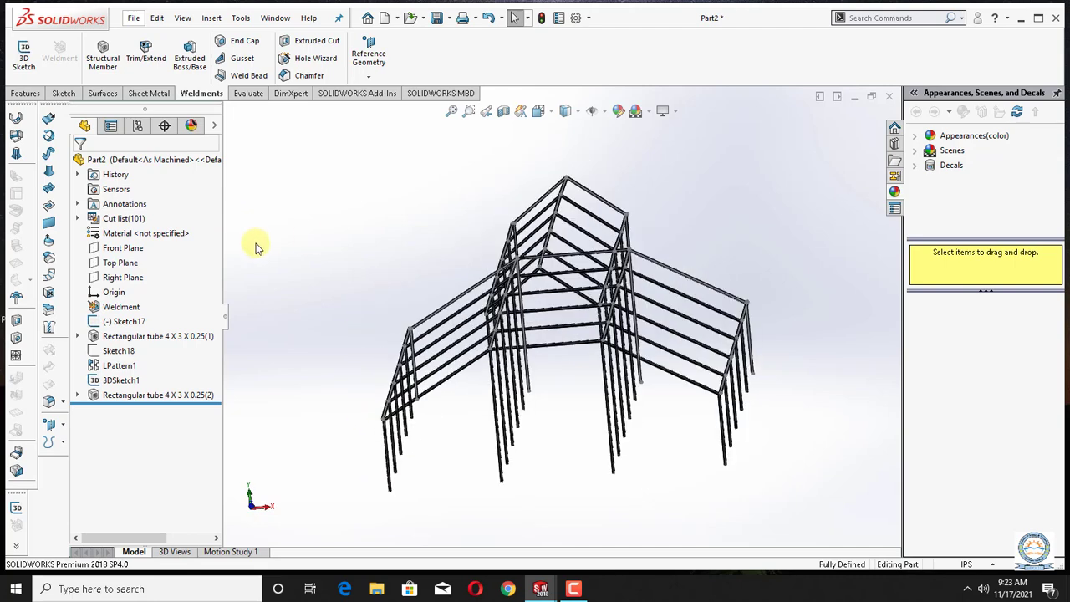
key(Up)
key(Up)
key(Left)
key(Left)
key(Left)
key(Left)
key(Left)
key(Left)
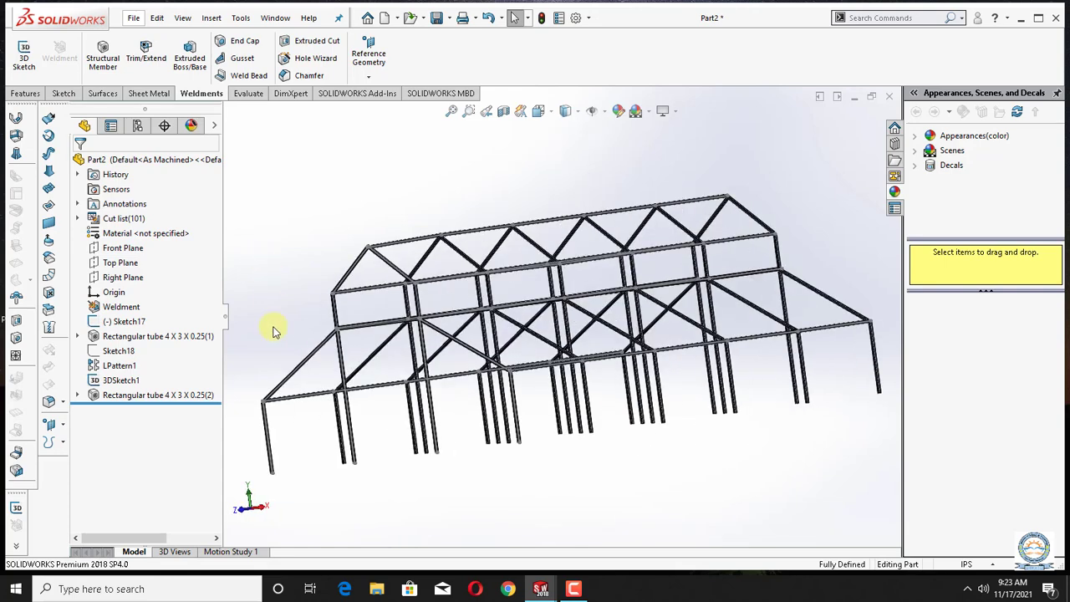
key(Right)
key(Right)
key(Right)
key(Right)
key(Right)
key(Down)
key(Down)
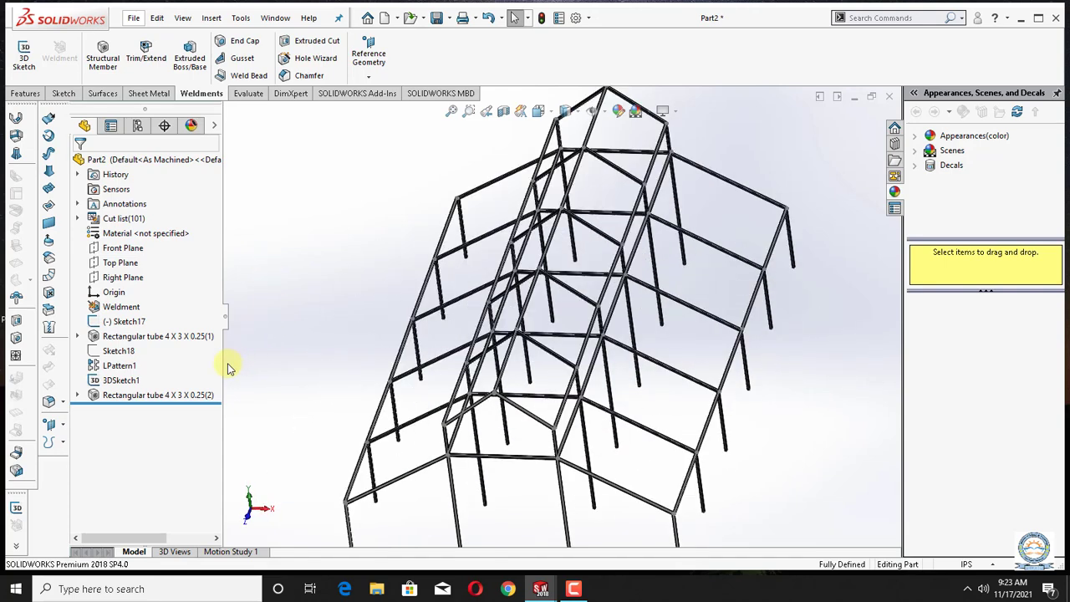
key(Up)
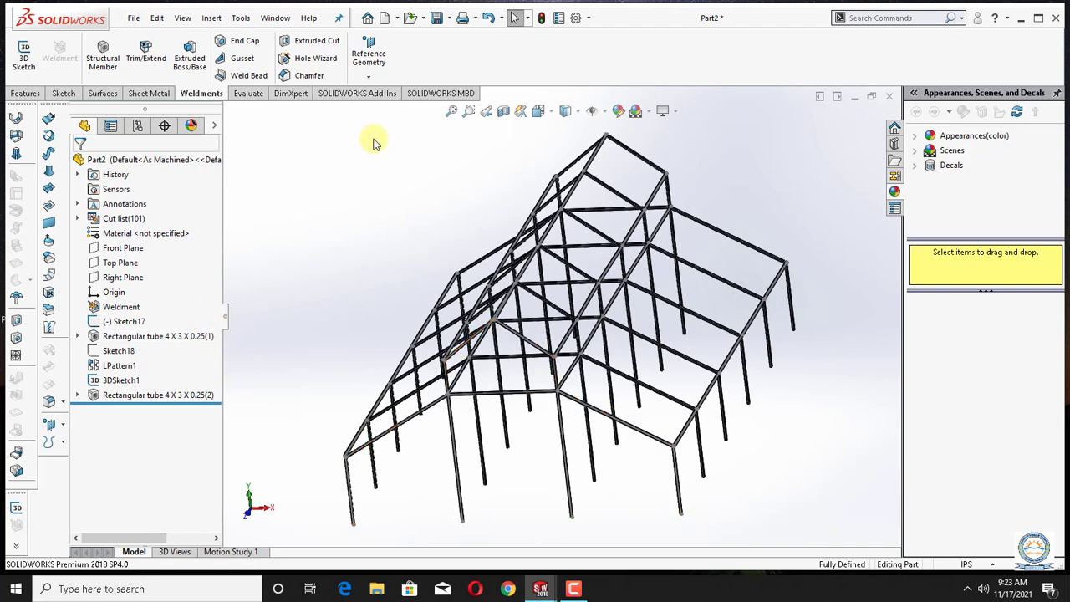
View the frame square to the Front Plane and examine the outer roof slope and its joints up close.
right_click(134, 249)
click(201, 231)
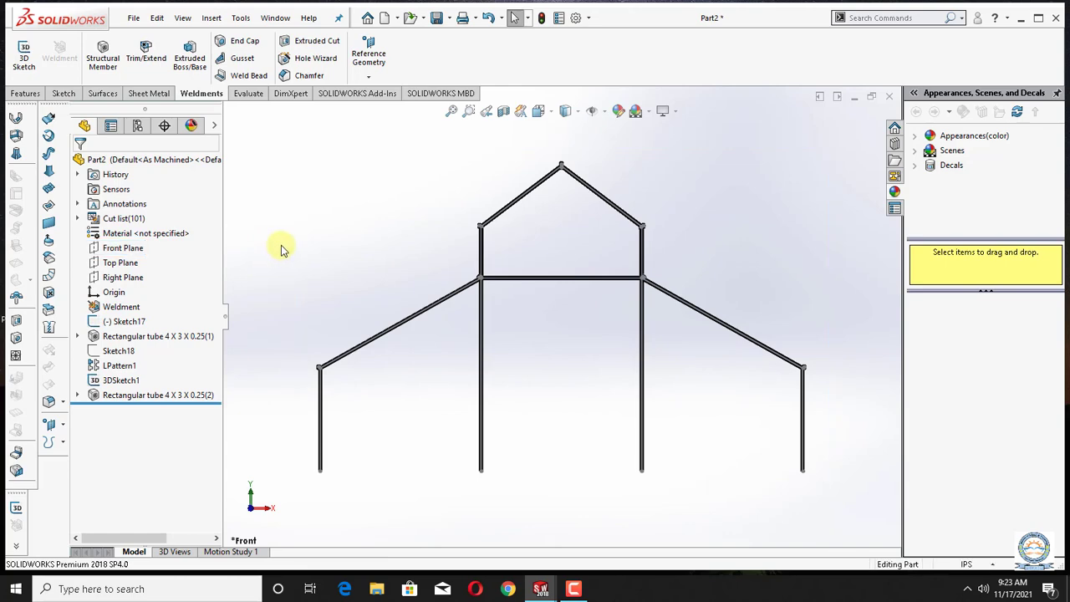
key(shift+z)
key(shift+z)
key(shift+z)
key(shift+z)
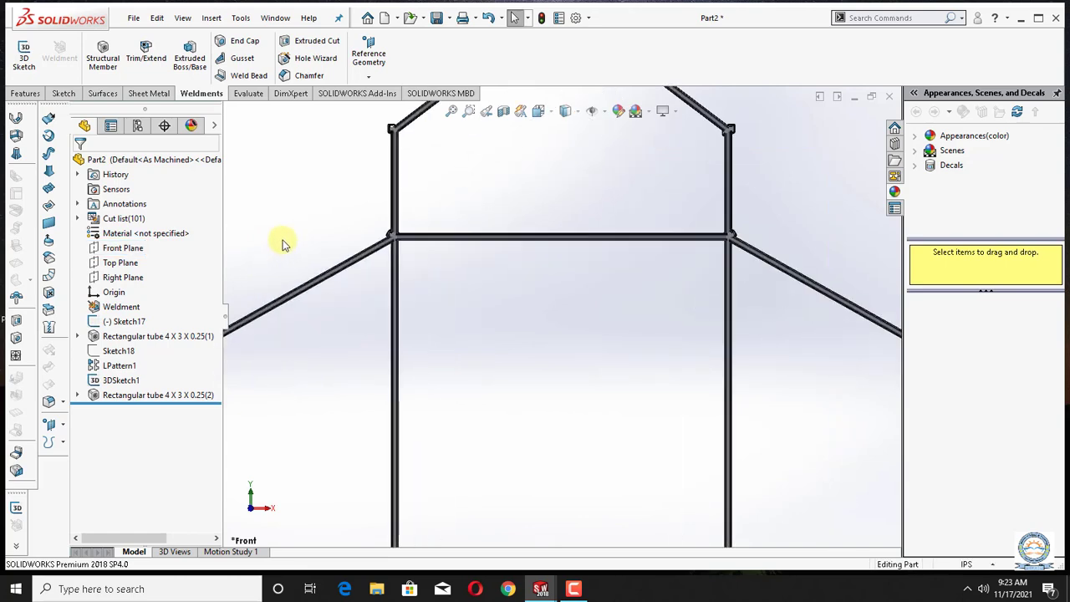
scroll(281, 243, up, 5)
key(Left)
key(Left)
key(Left)
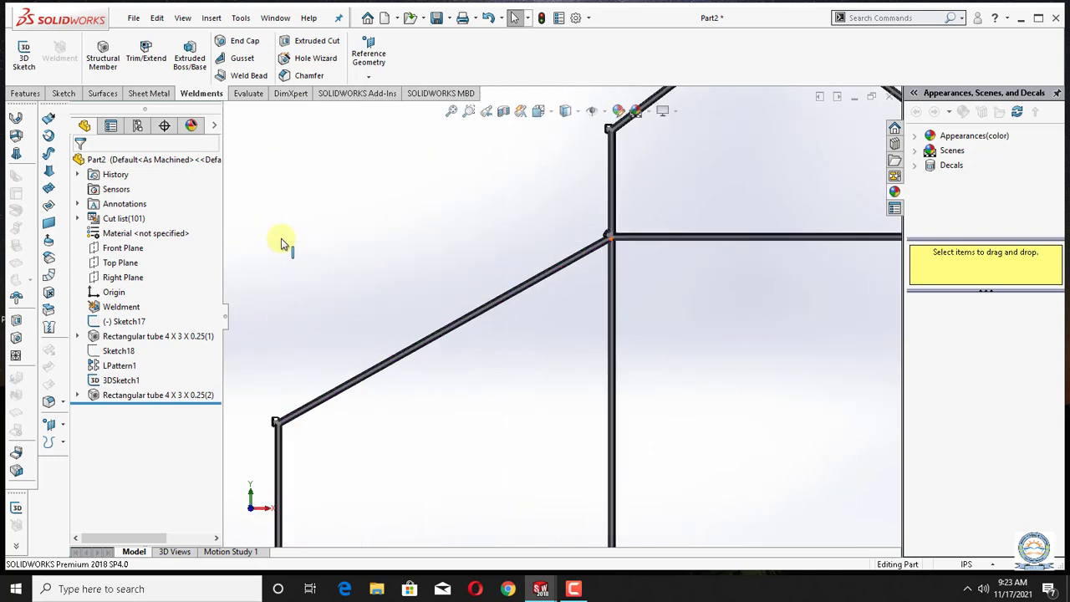
key(Right)
key(z)
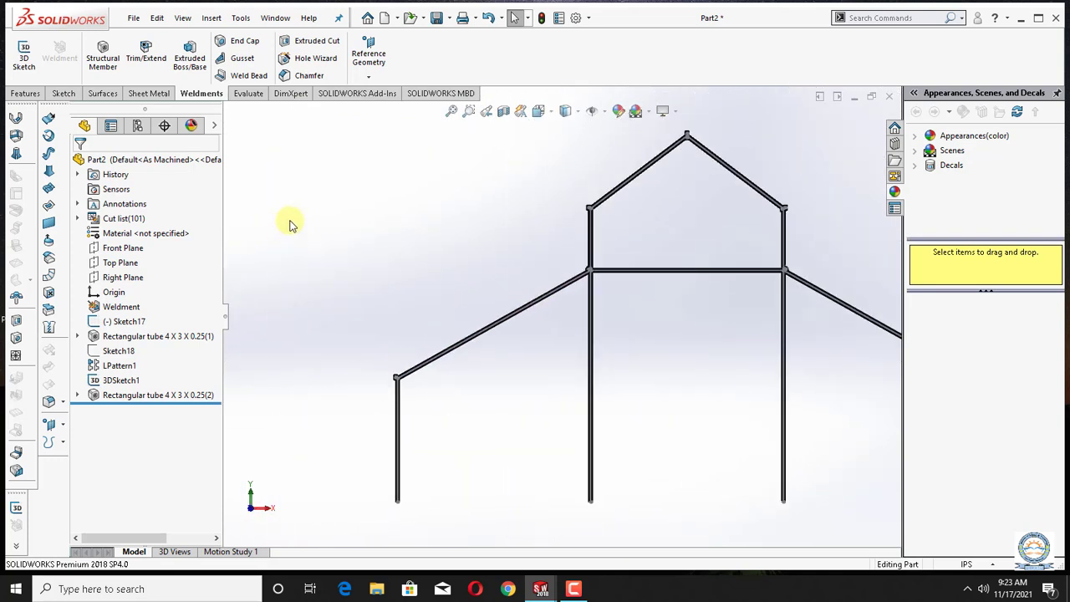
Start a new sketch on the Front Plane and frame the left outer roof slope from eave to inner post.
right_click(126, 250)
click(149, 226)
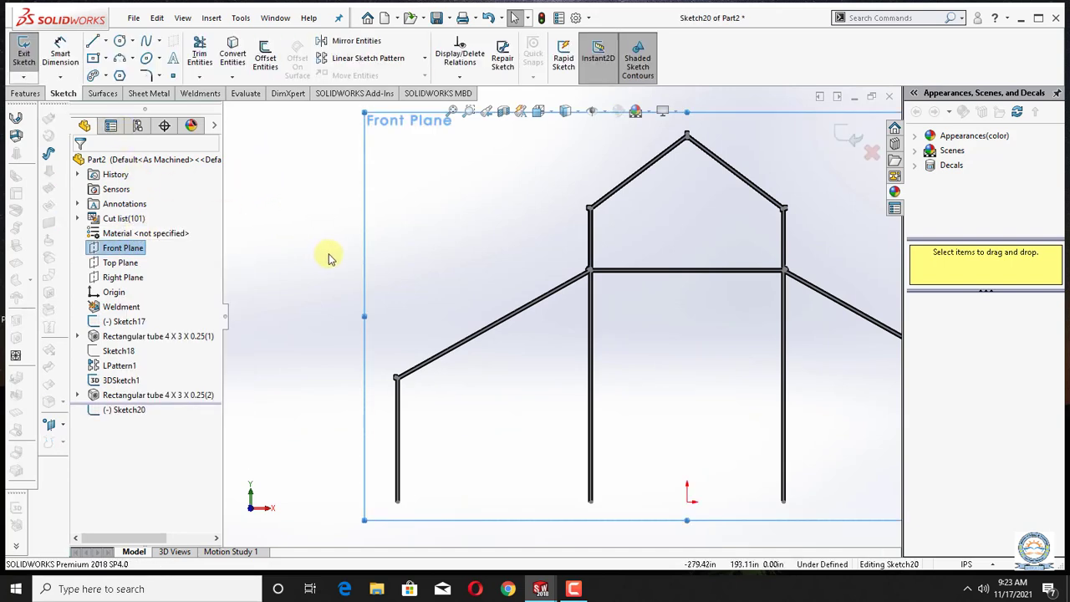
scroll(333, 258, down, 8)
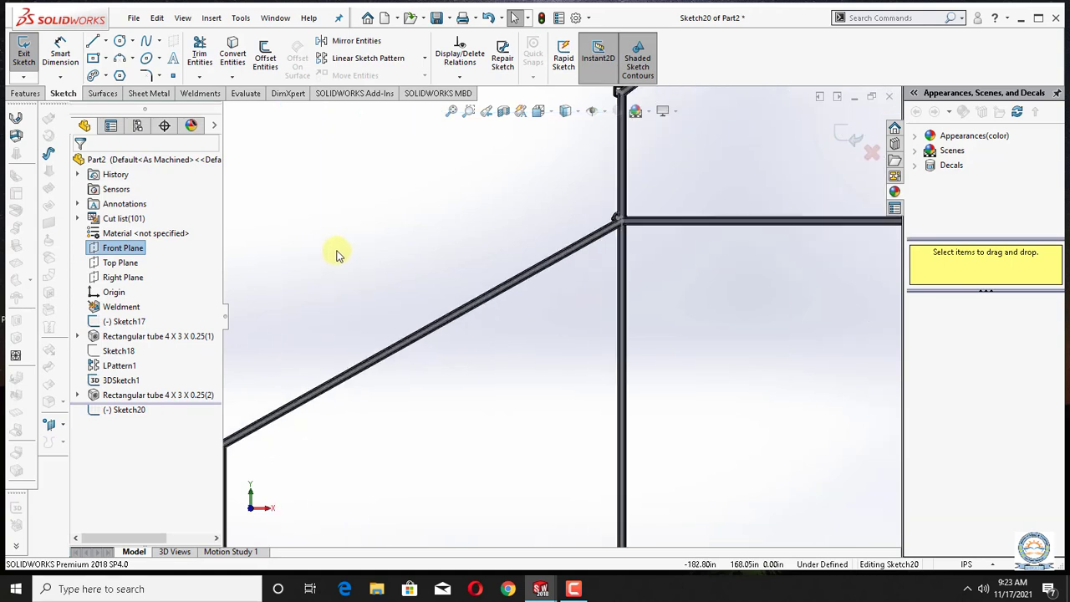
right_click(385, 203)
mouse_move(445, 226)
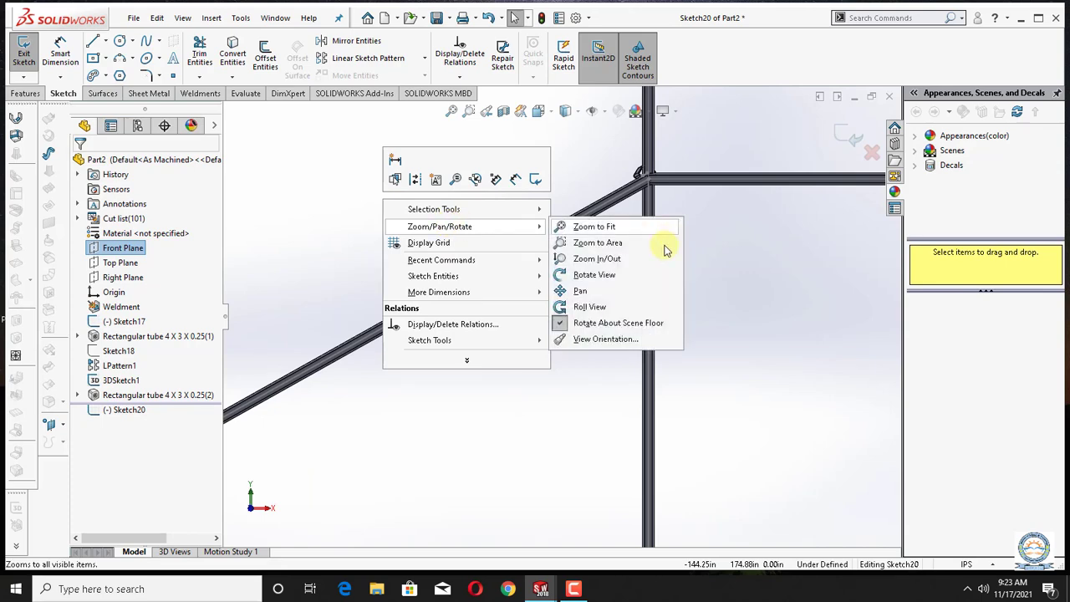
click(616, 294)
drag(616, 295, 713, 268)
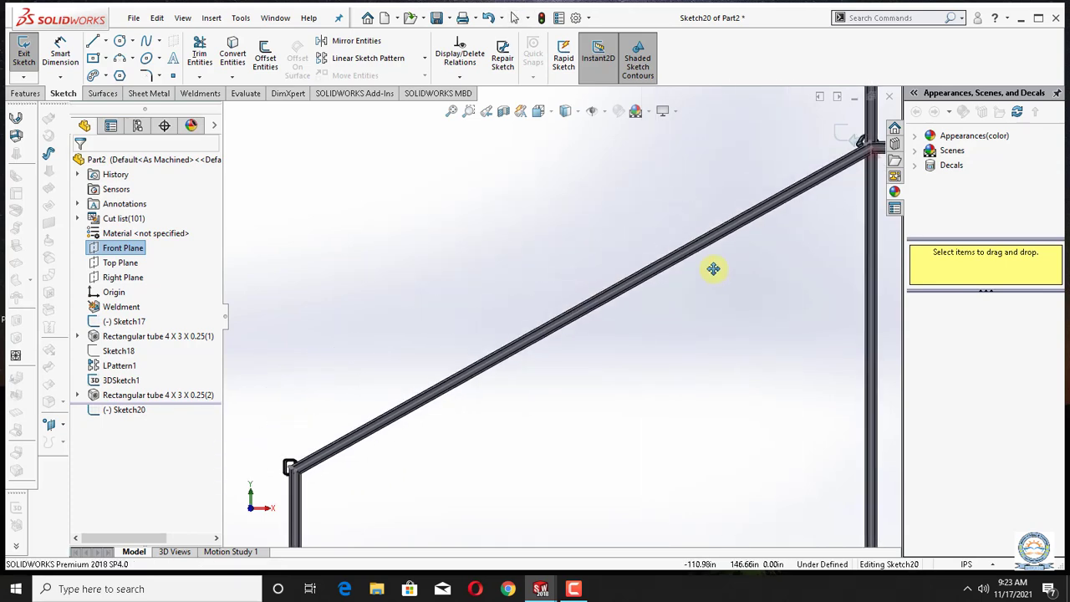